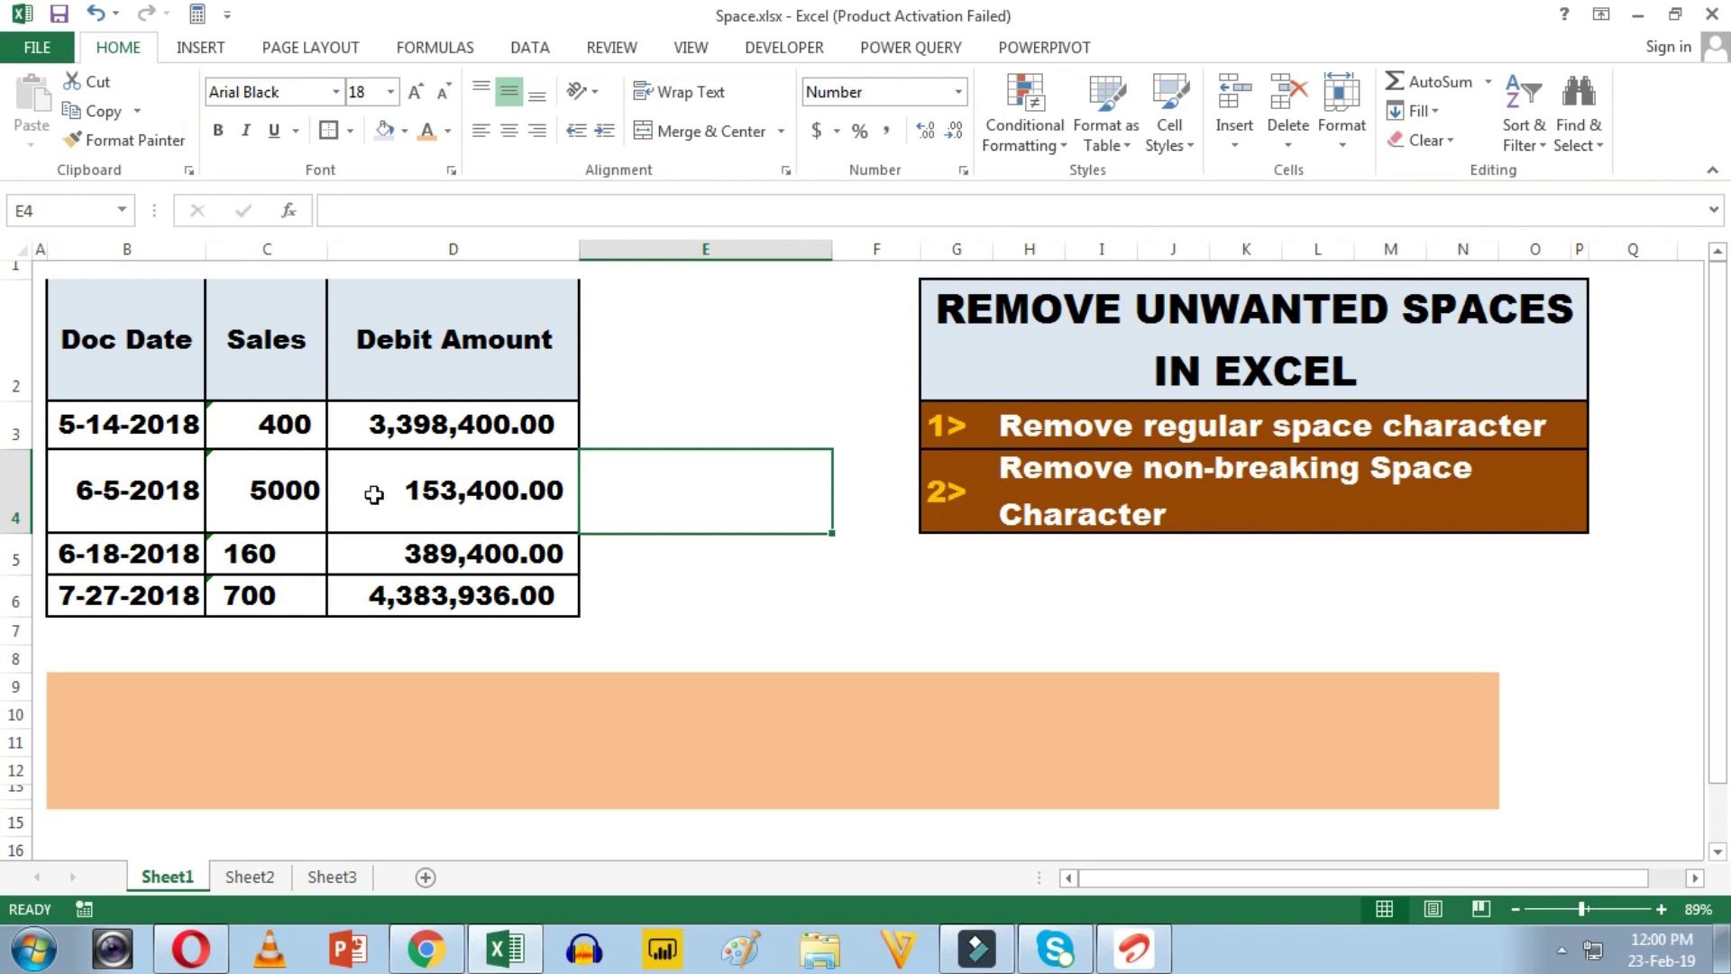
Step: Examine the Sales and Debit Amount entries, including the contents of C3 and C5, for leading and trailing spaces
{"action": "left_click", "coordinate": [486, 423]}
{"action": "left_click_drag", "start_coordinate": [482, 427], "coordinate": [478, 600]}
{"action": "left_click_drag", "start_coordinate": [454, 420], "coordinate": [429, 599]}
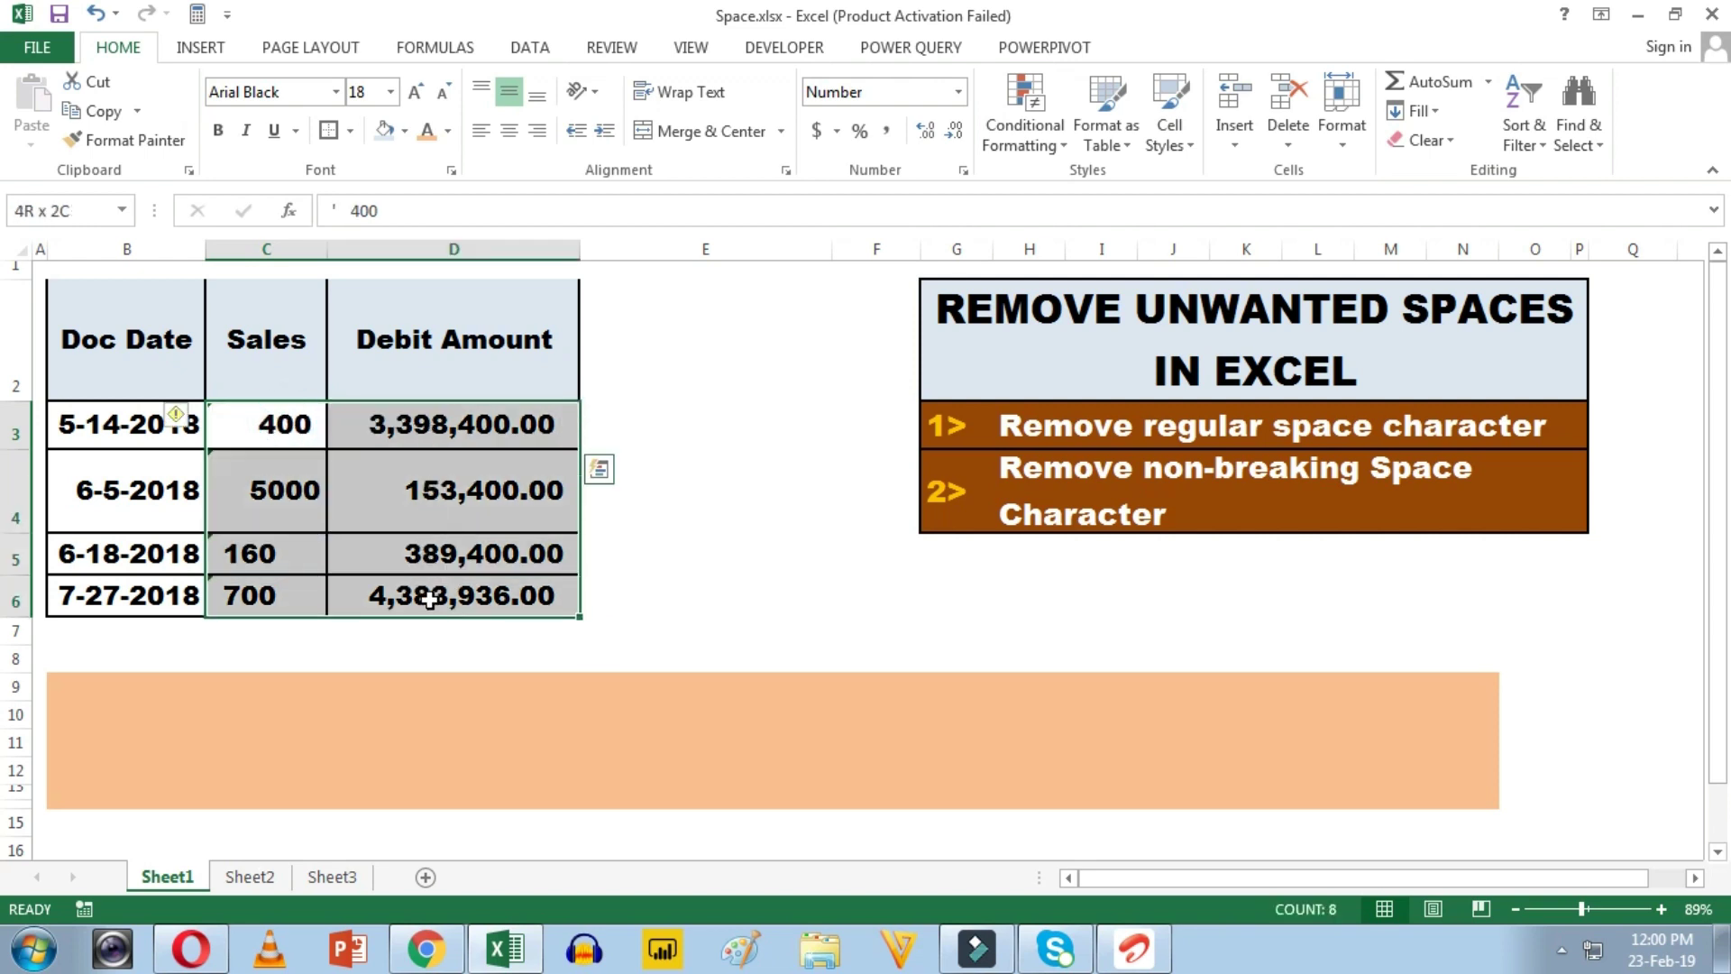
{"action": "left_click", "coordinate": [660, 414]}
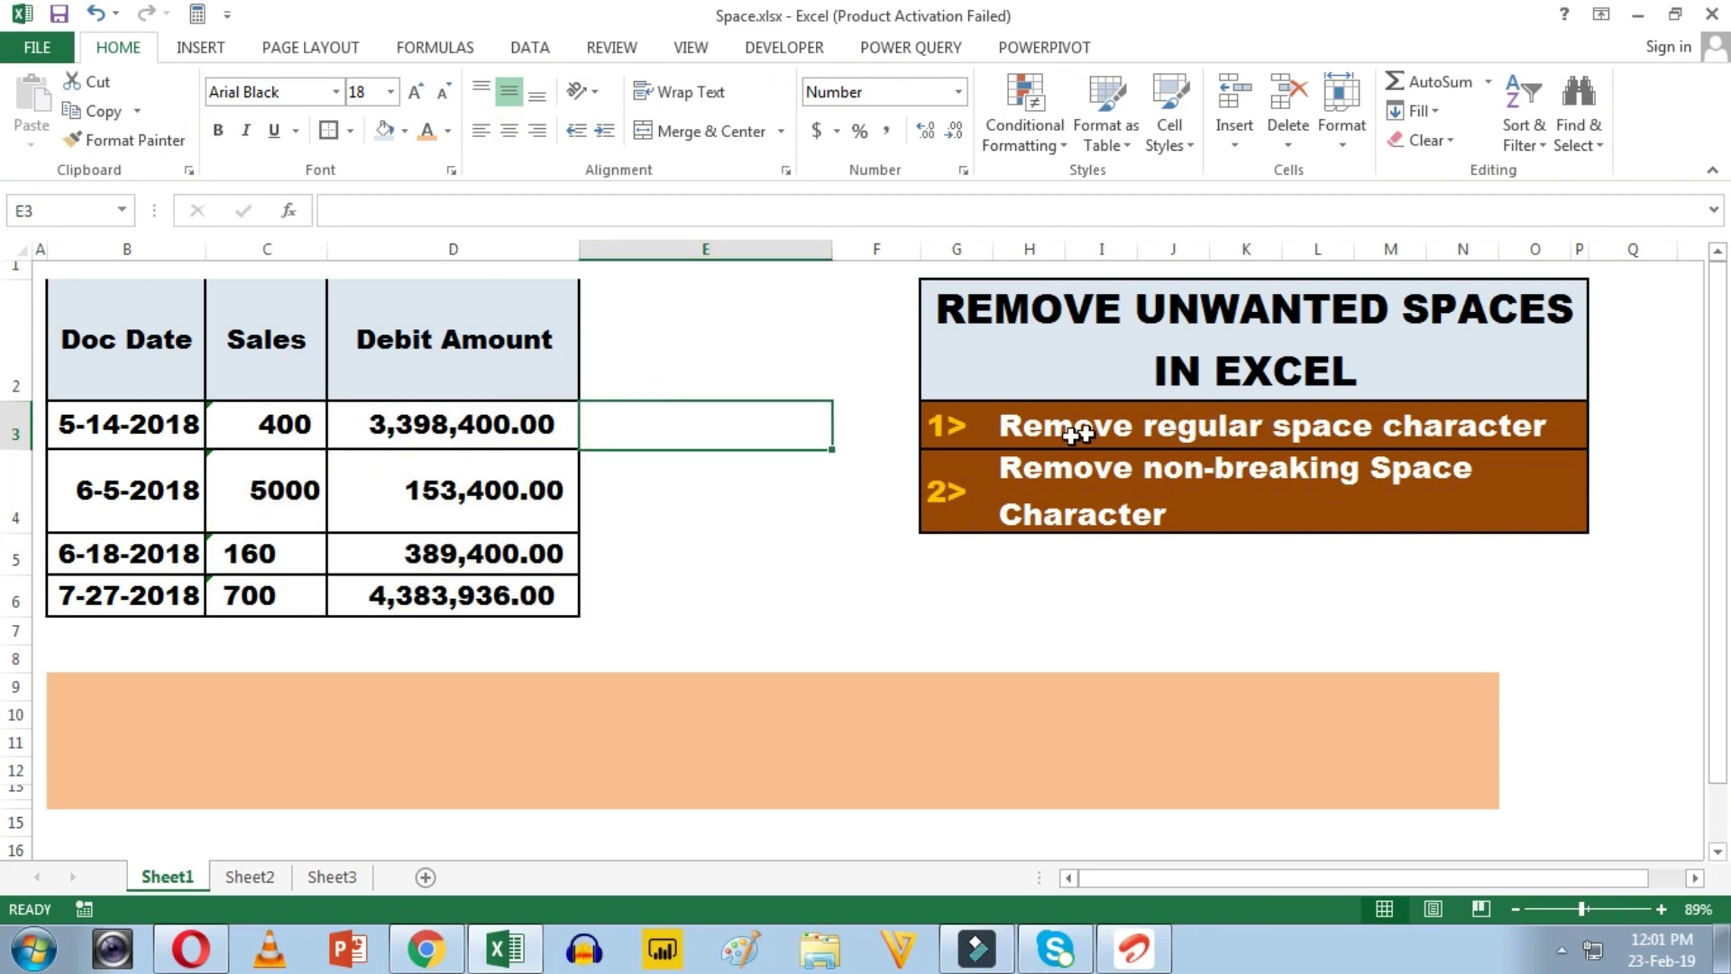
{"action": "left_click", "coordinate": [259, 425]}
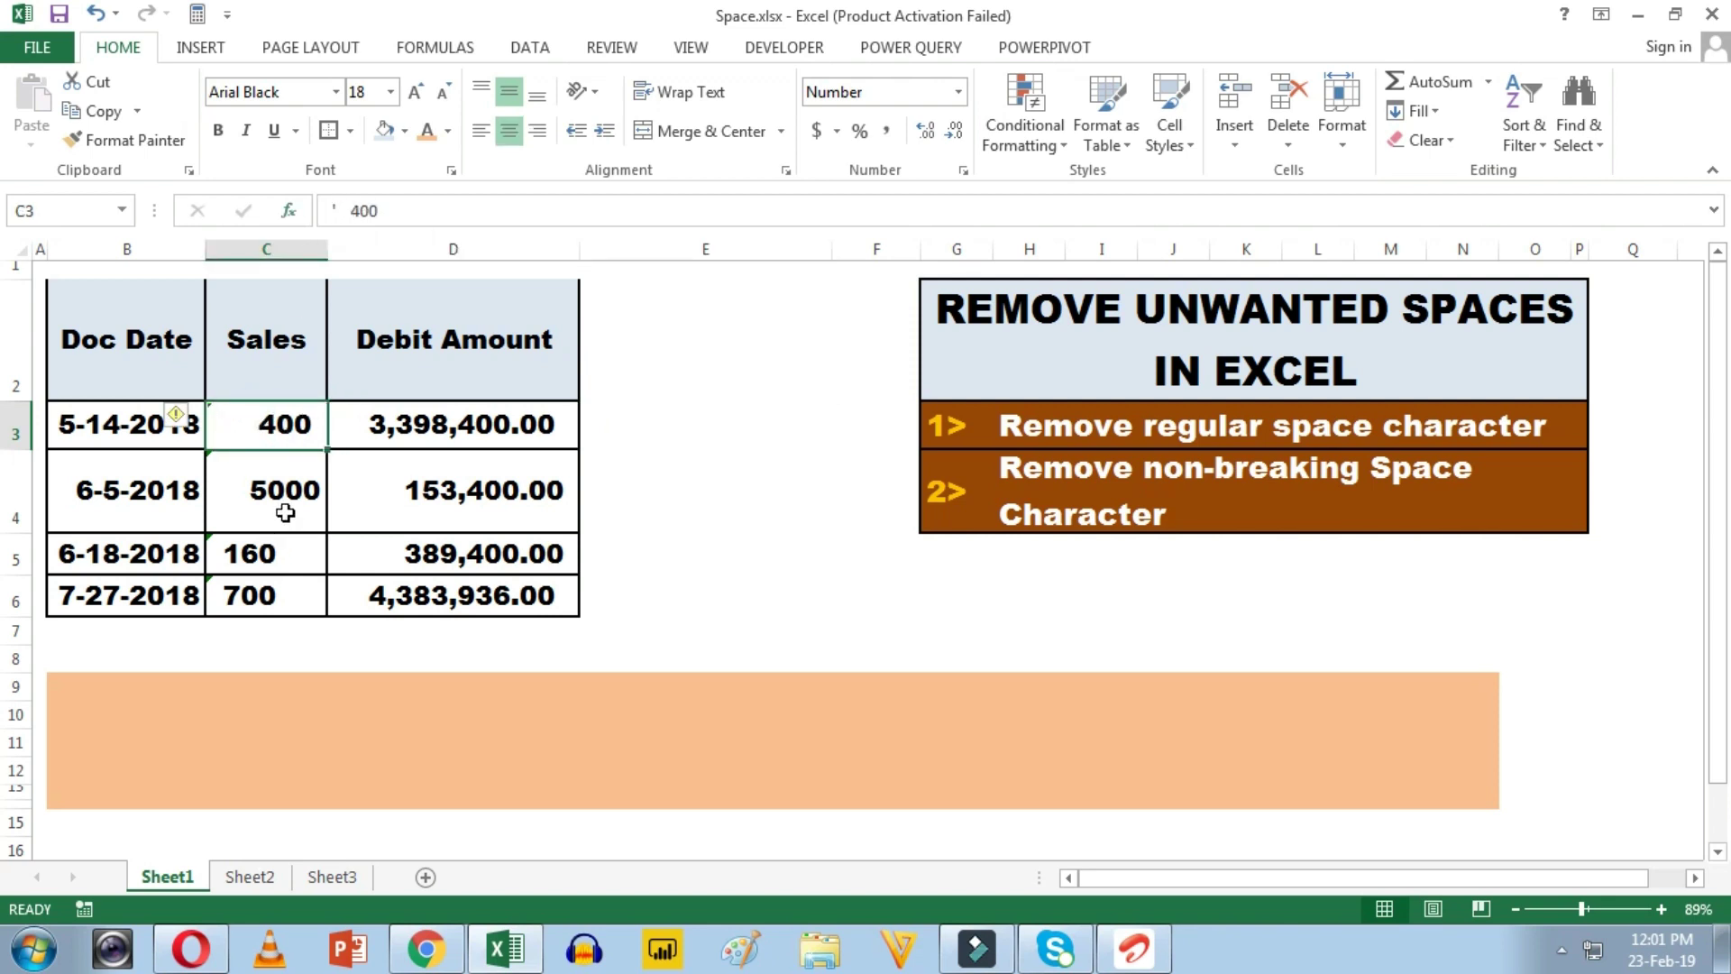
{"action": "left_click", "coordinate": [264, 552]}
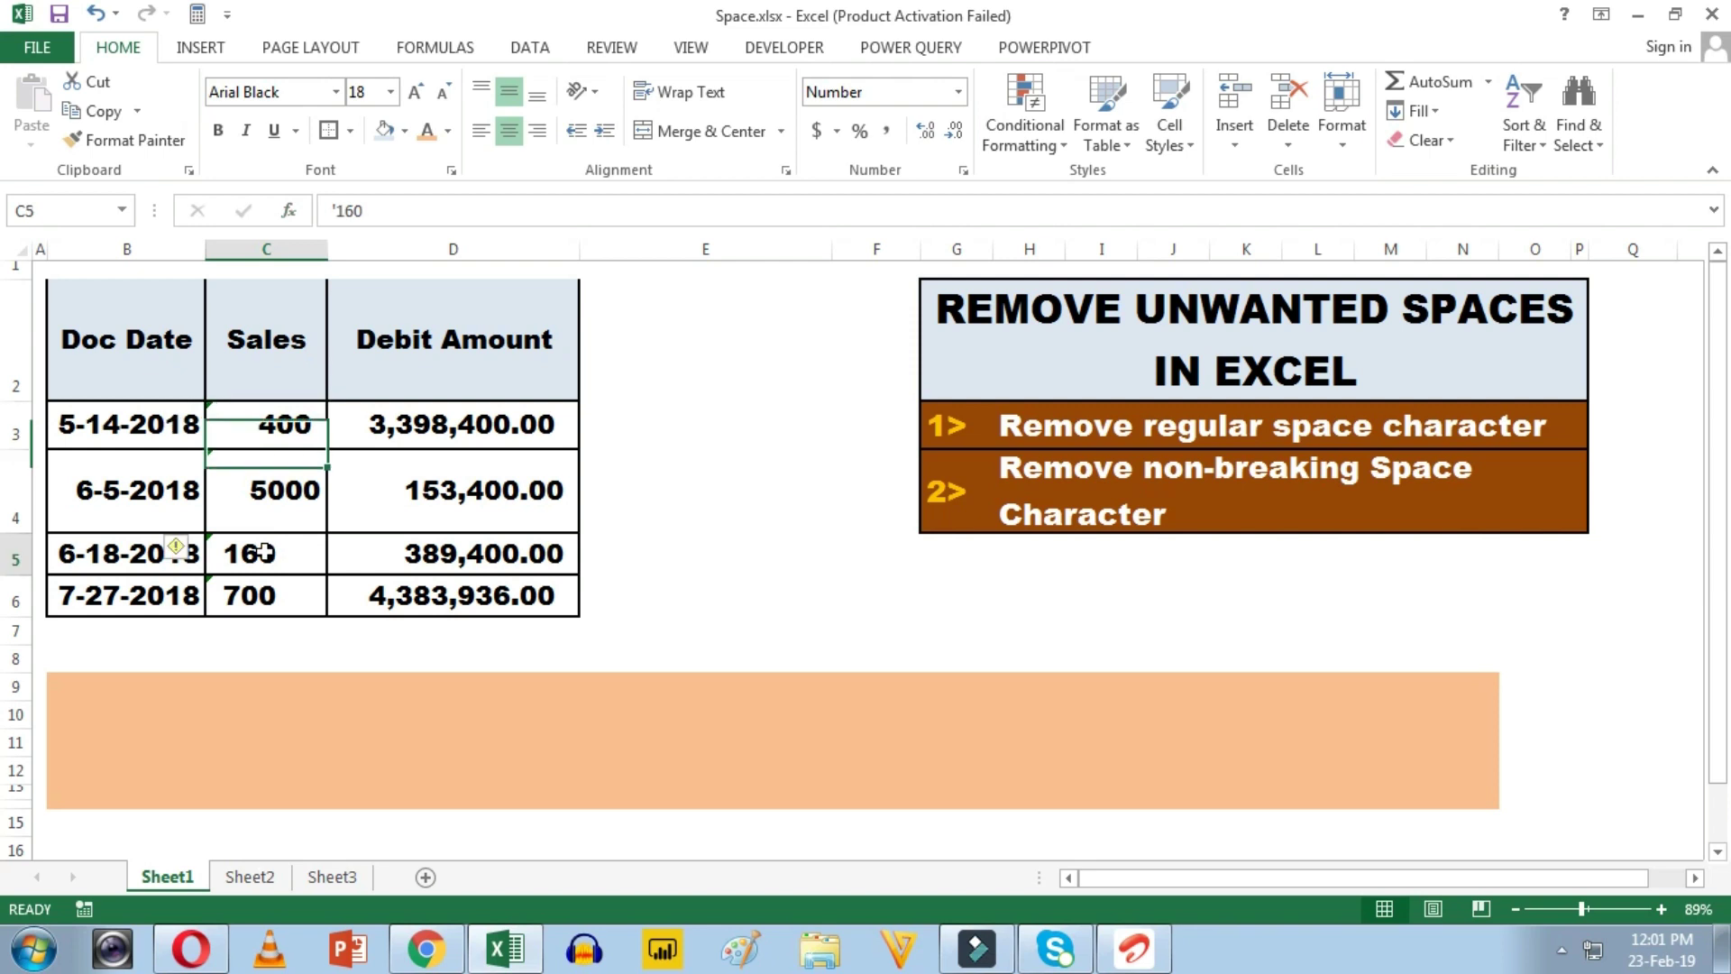
{"action": "left_click", "coordinate": [394, 204]}
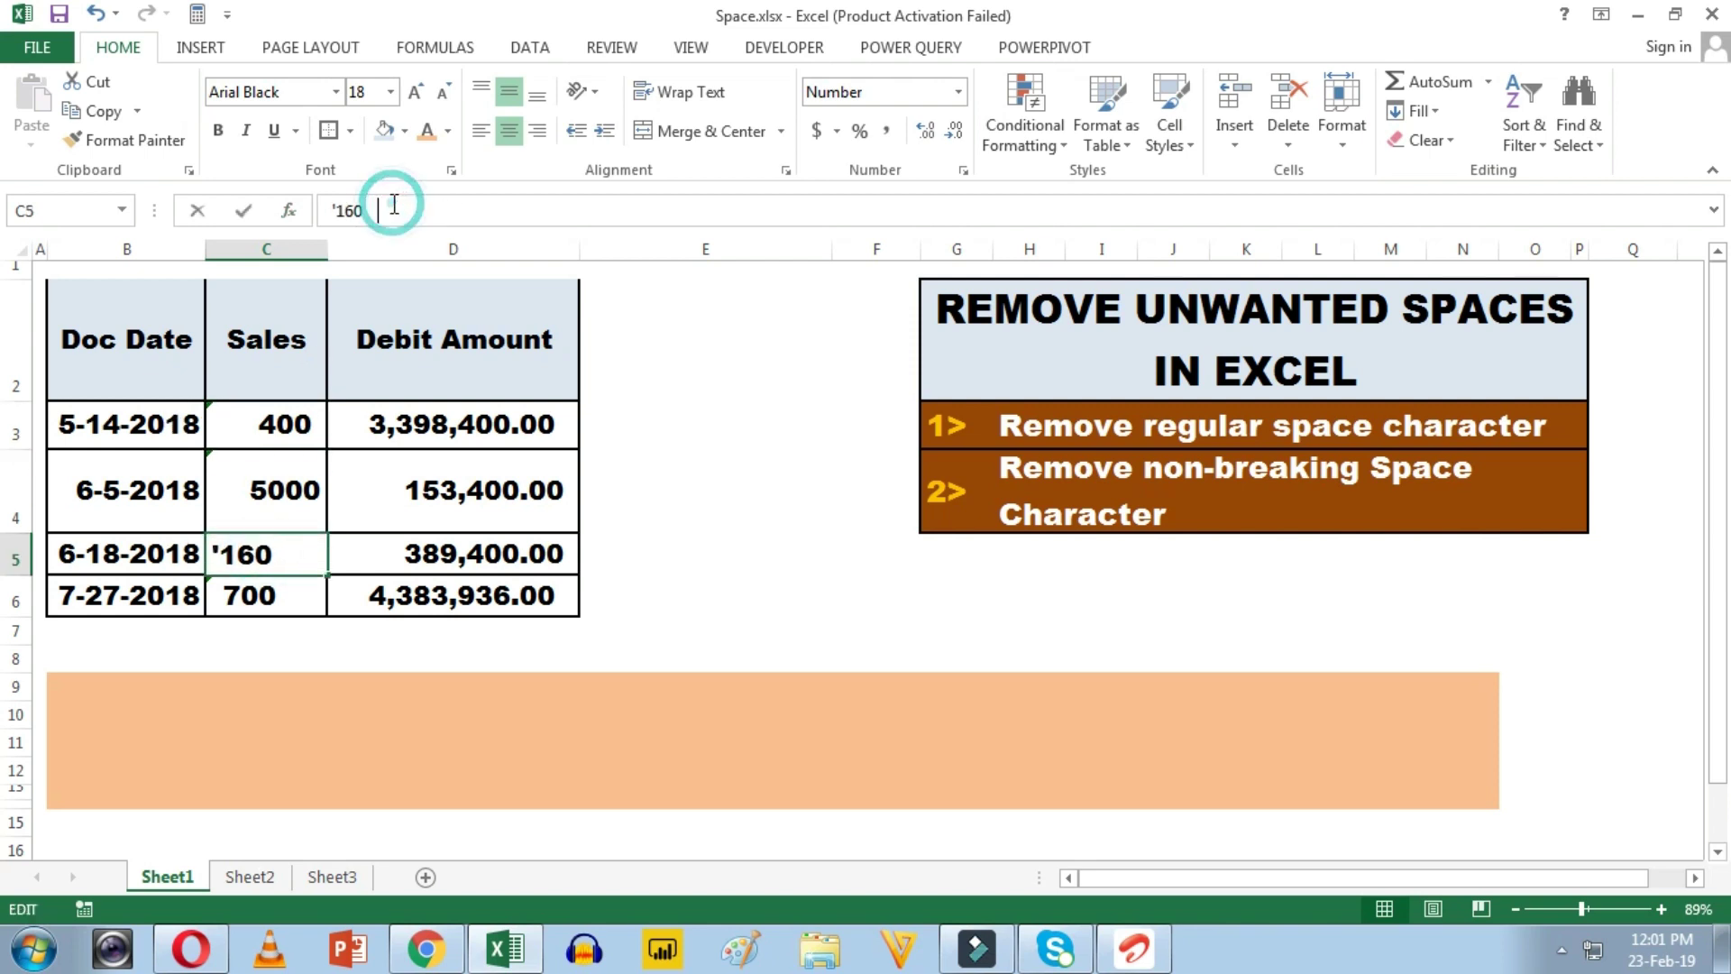
{"action": "left_click", "coordinate": [625, 429]}
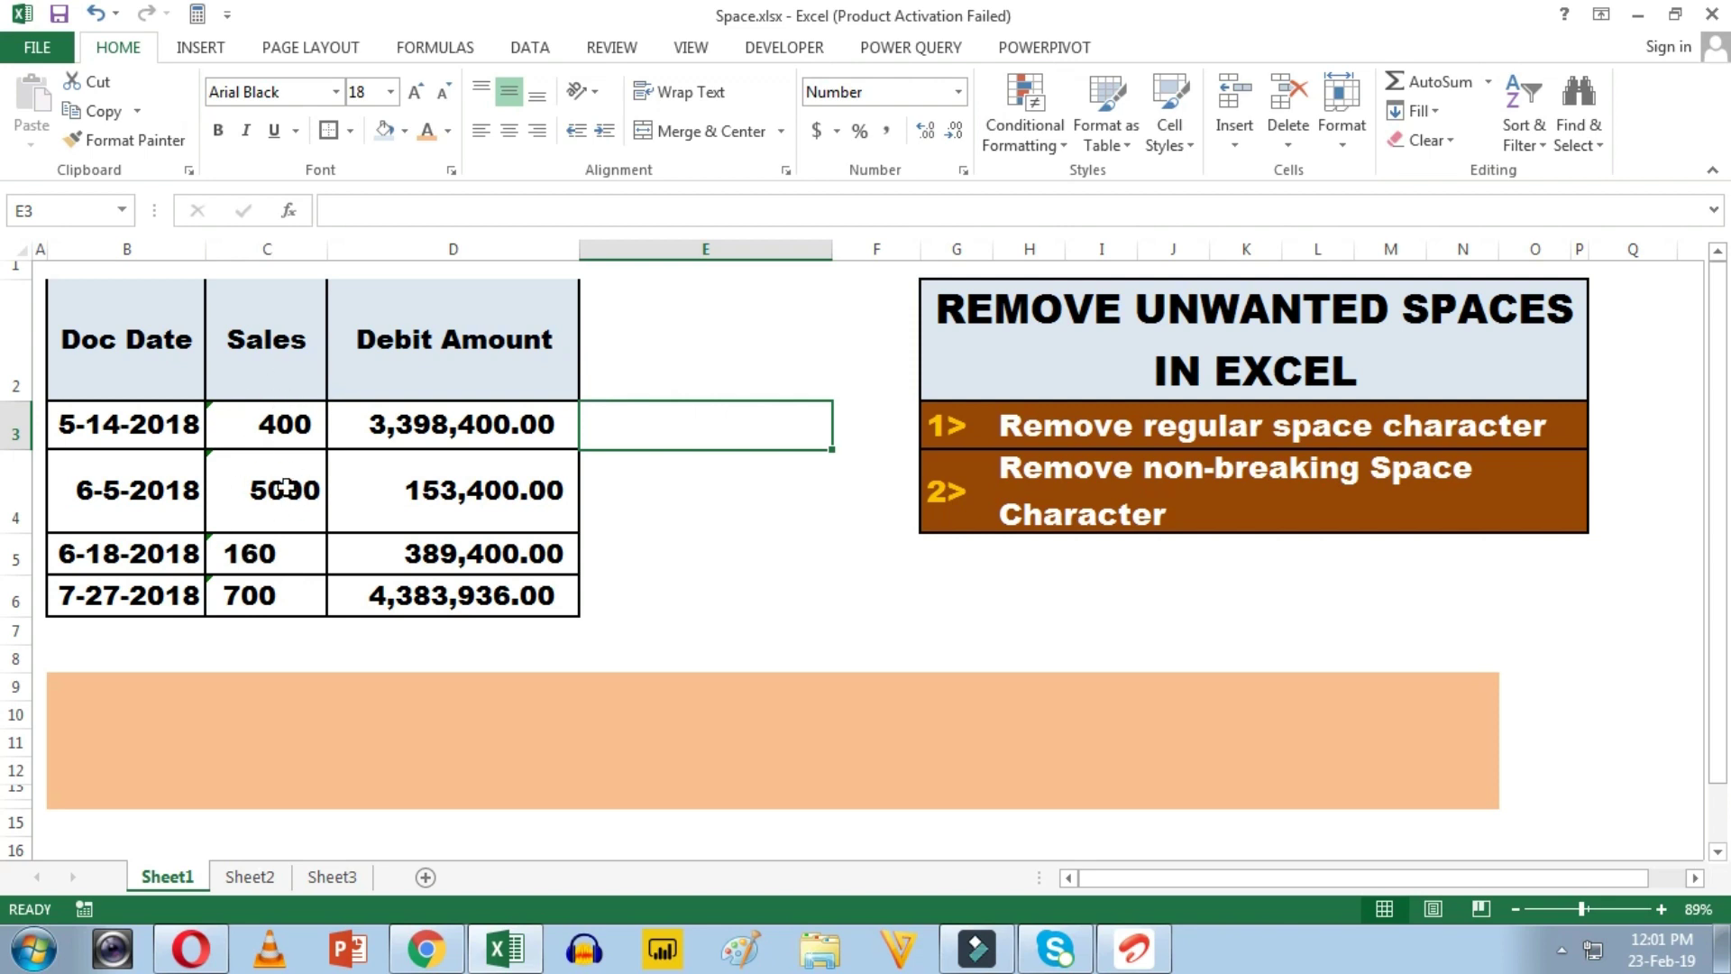
Step: Enter =TRIM(C3) in cell E3 and fill the formula down through E6
{"action": "left_click", "coordinate": [651, 424]}
{"action": "type", "text": "=TRIM("}
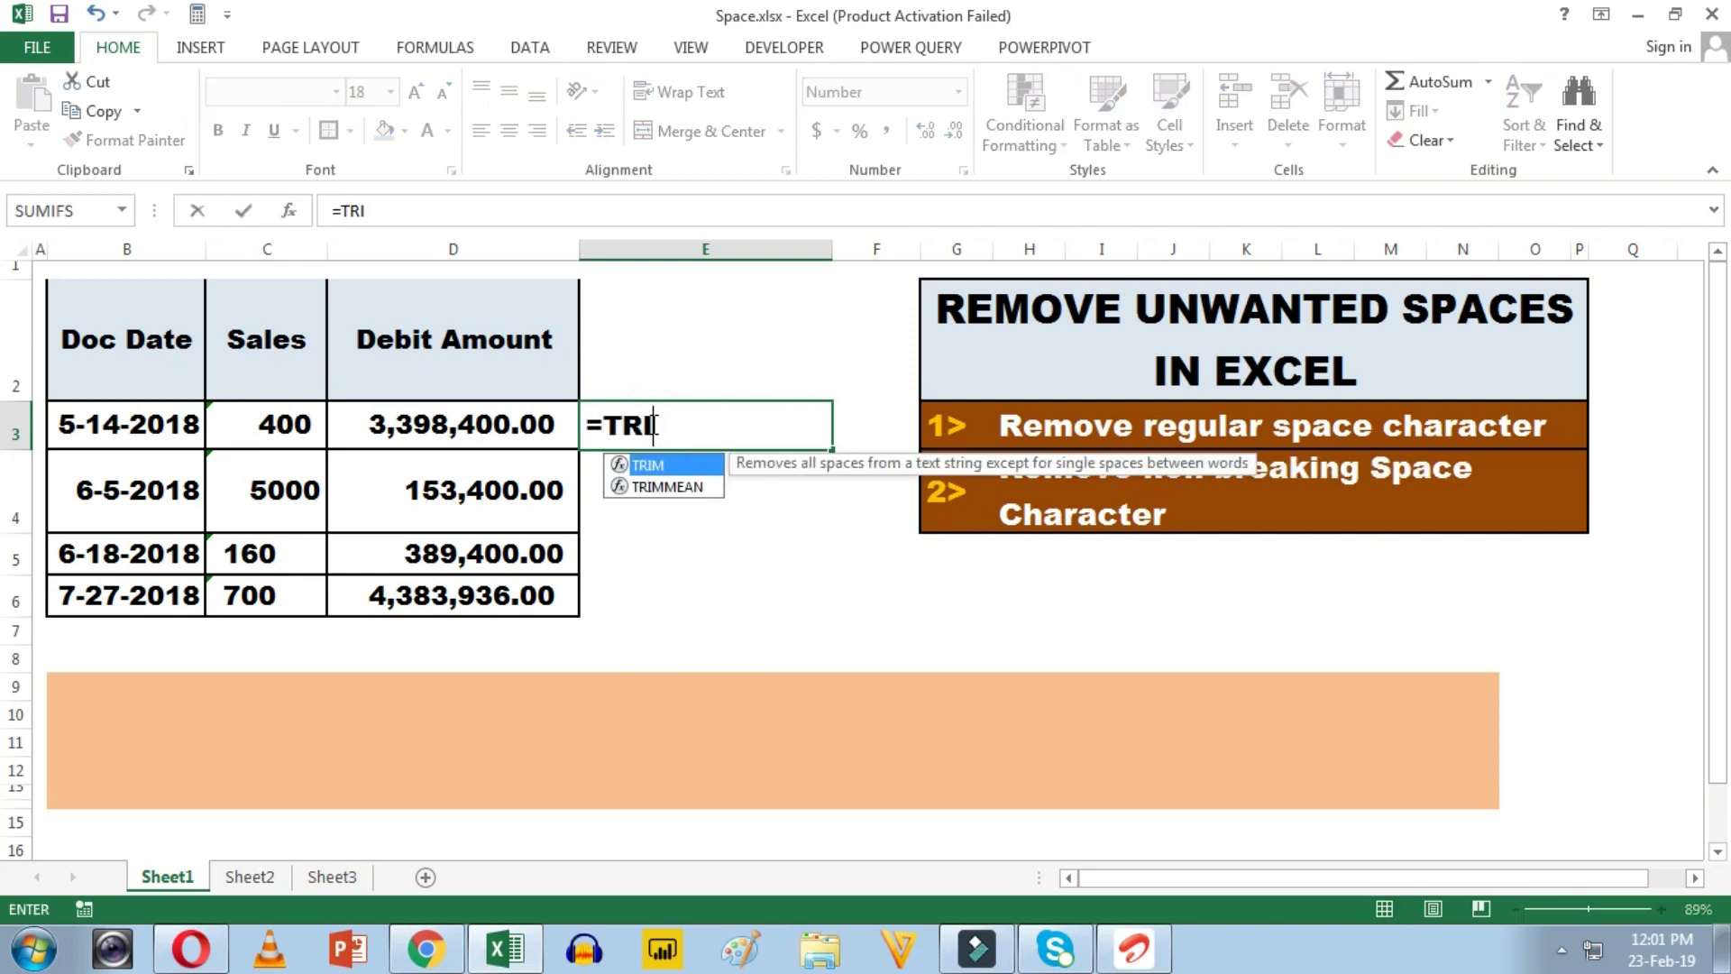
{"action": "left_click", "coordinate": [288, 425]}
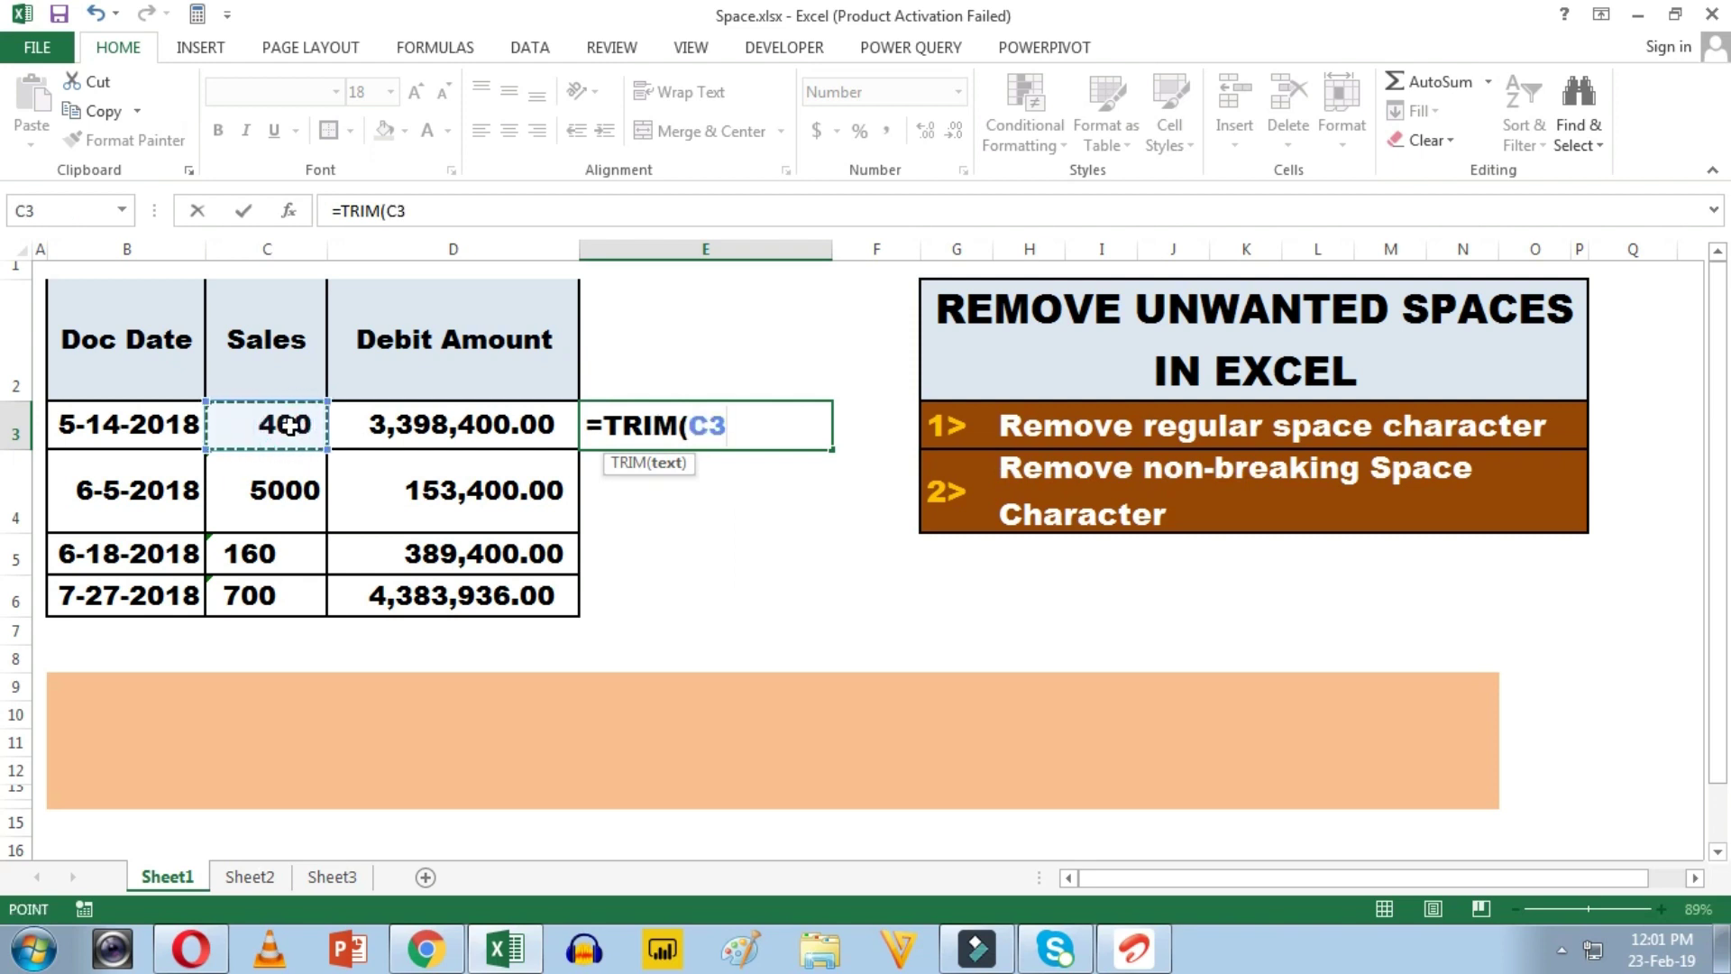
{"action": "type", "text": ")"}
{"action": "key", "text": "Return"}
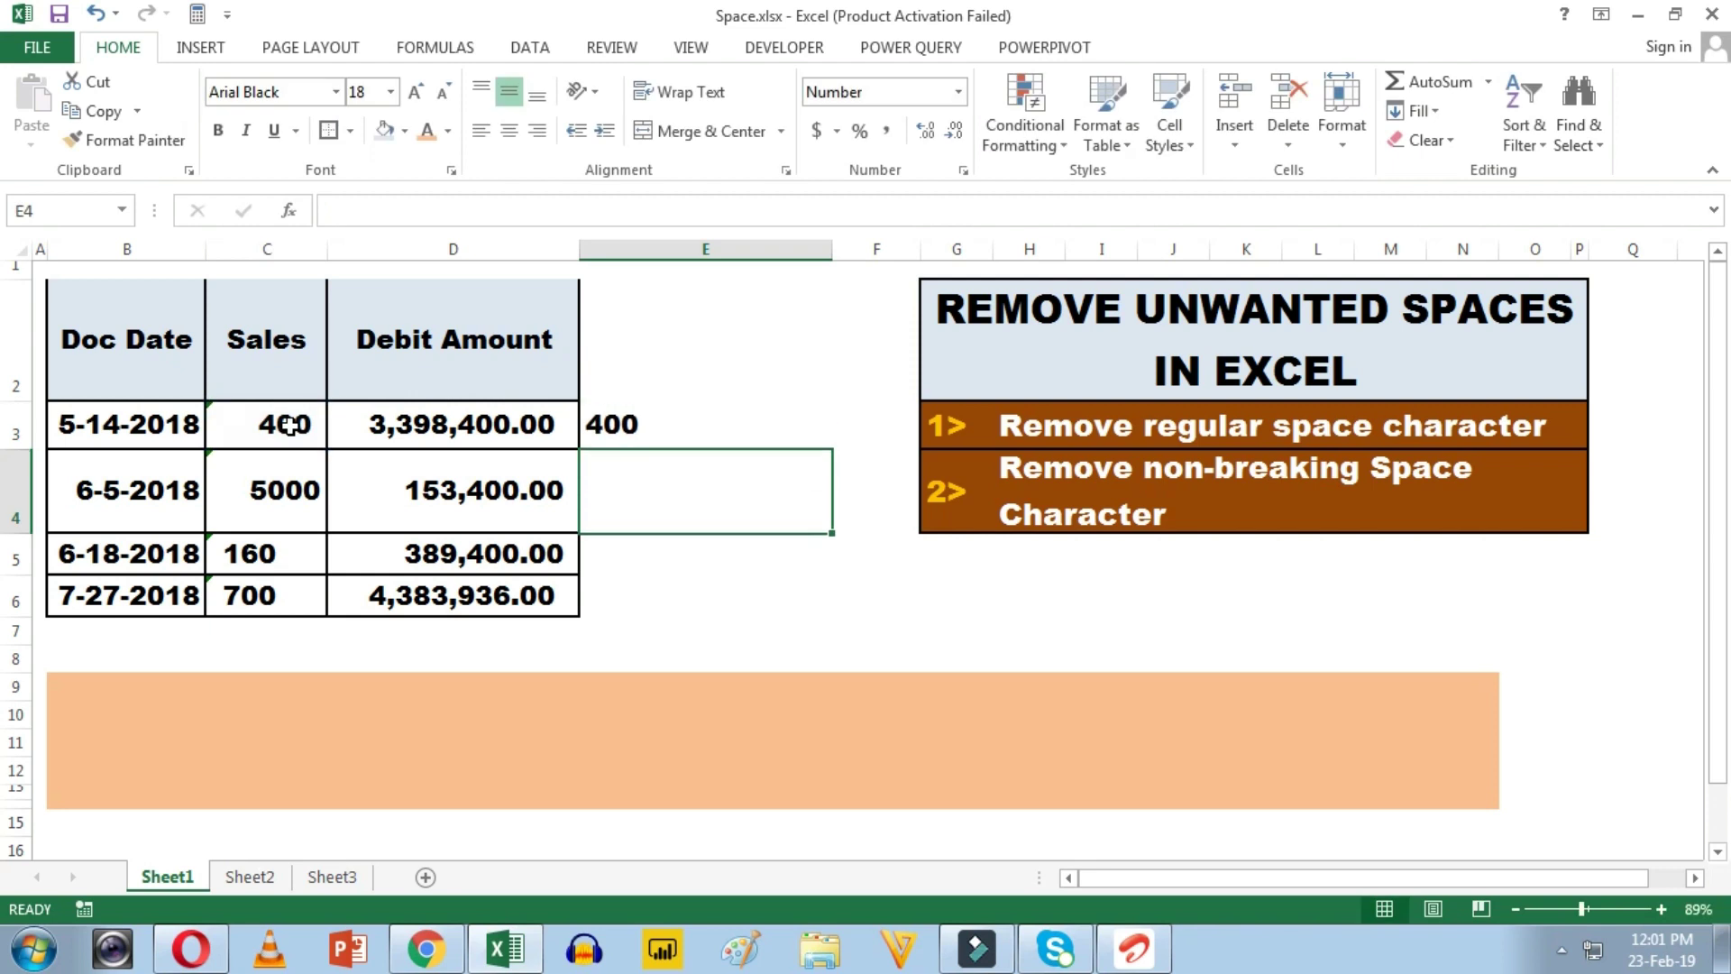
{"action": "left_click", "coordinate": [633, 421]}
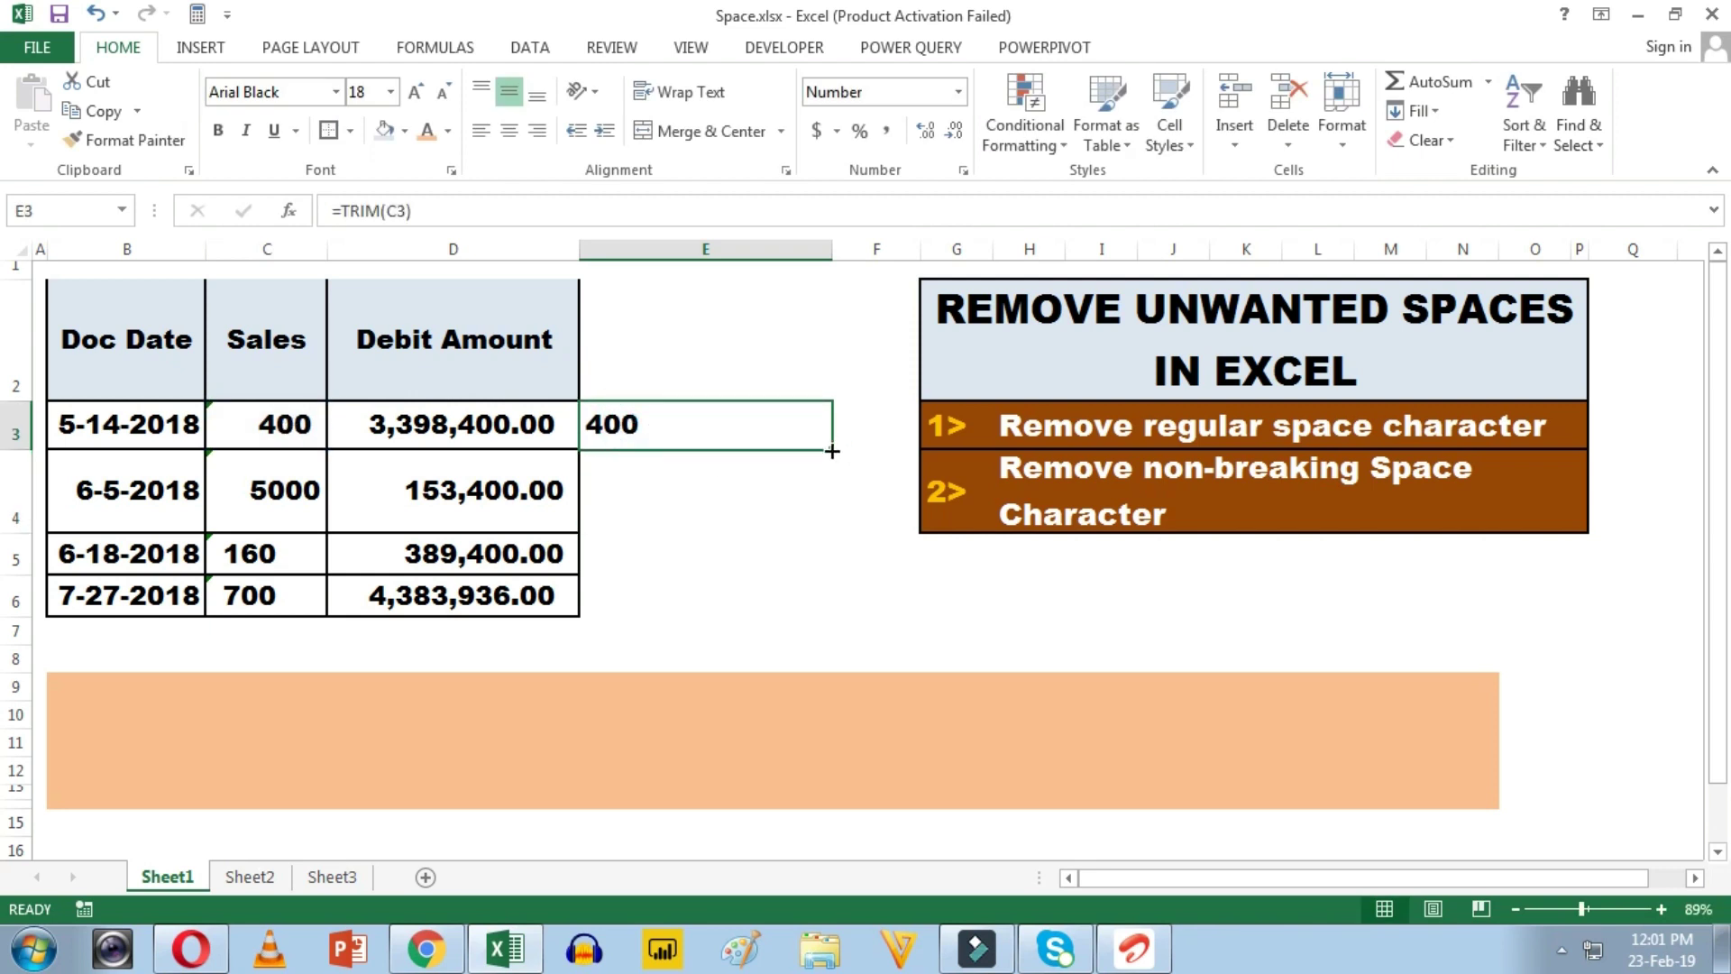
{"action": "double_click", "coordinate": [831, 450]}
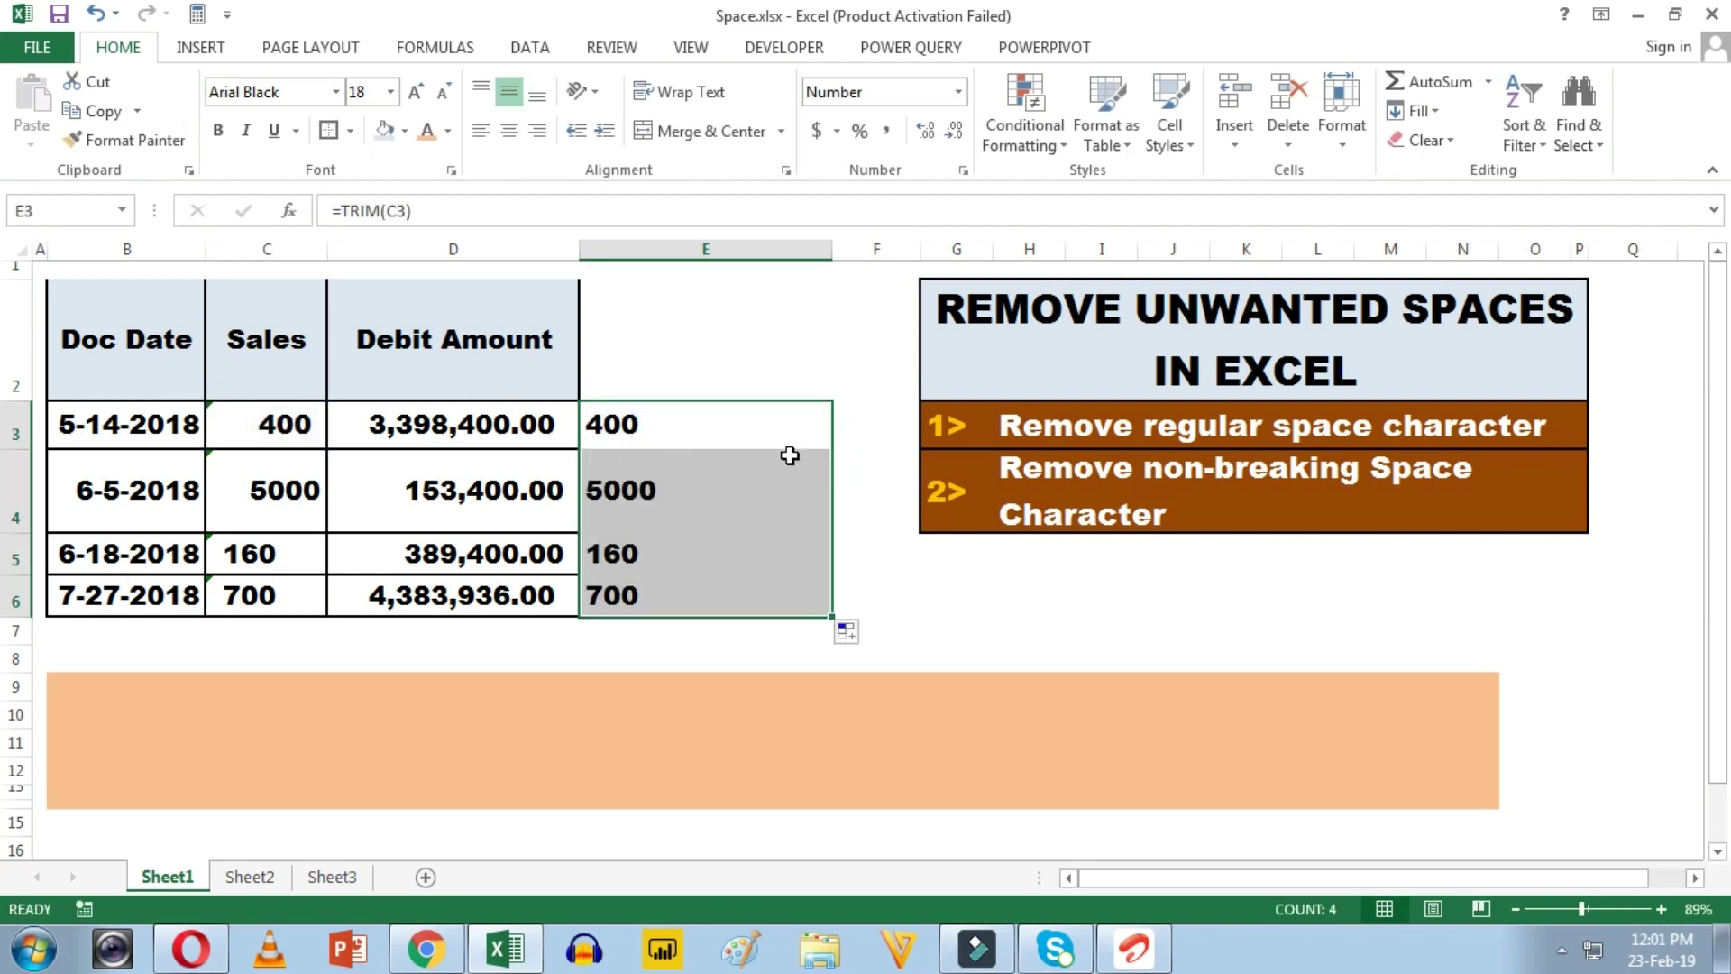
Step: Total the untrimmed Sales values in cell C7 with a SUM of C3:C6
{"action": "left_click_drag", "start_coordinate": [285, 423], "coordinate": [263, 595]}
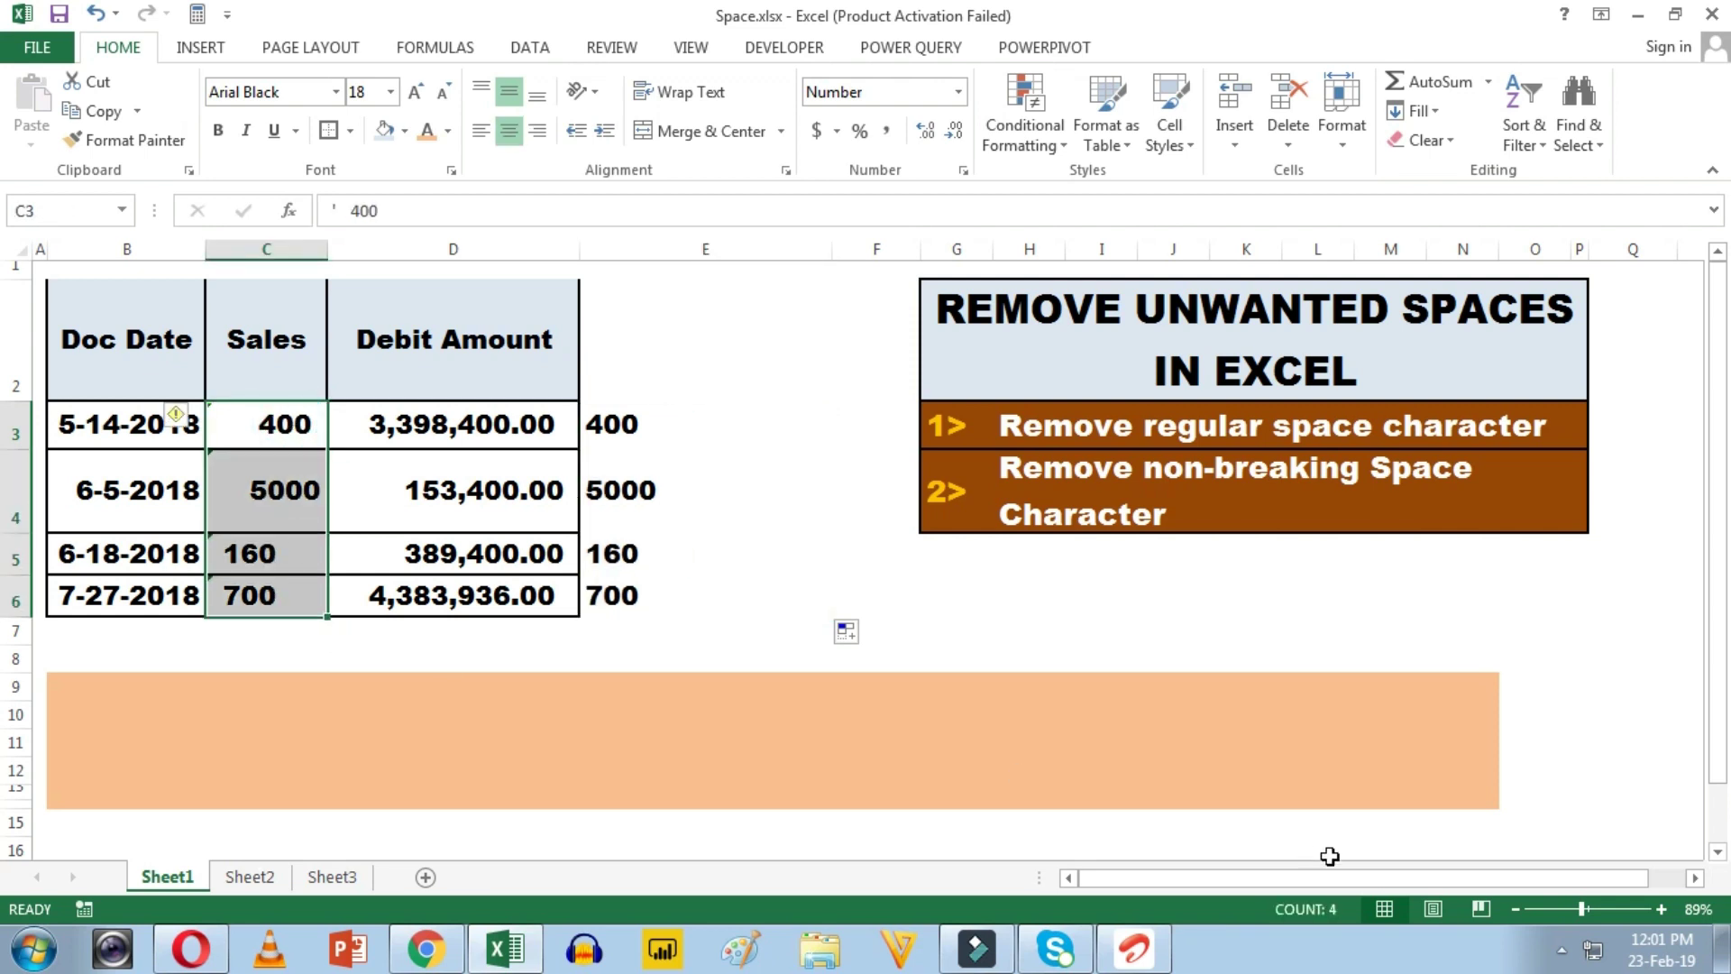
{"action": "left_click", "coordinate": [248, 632]}
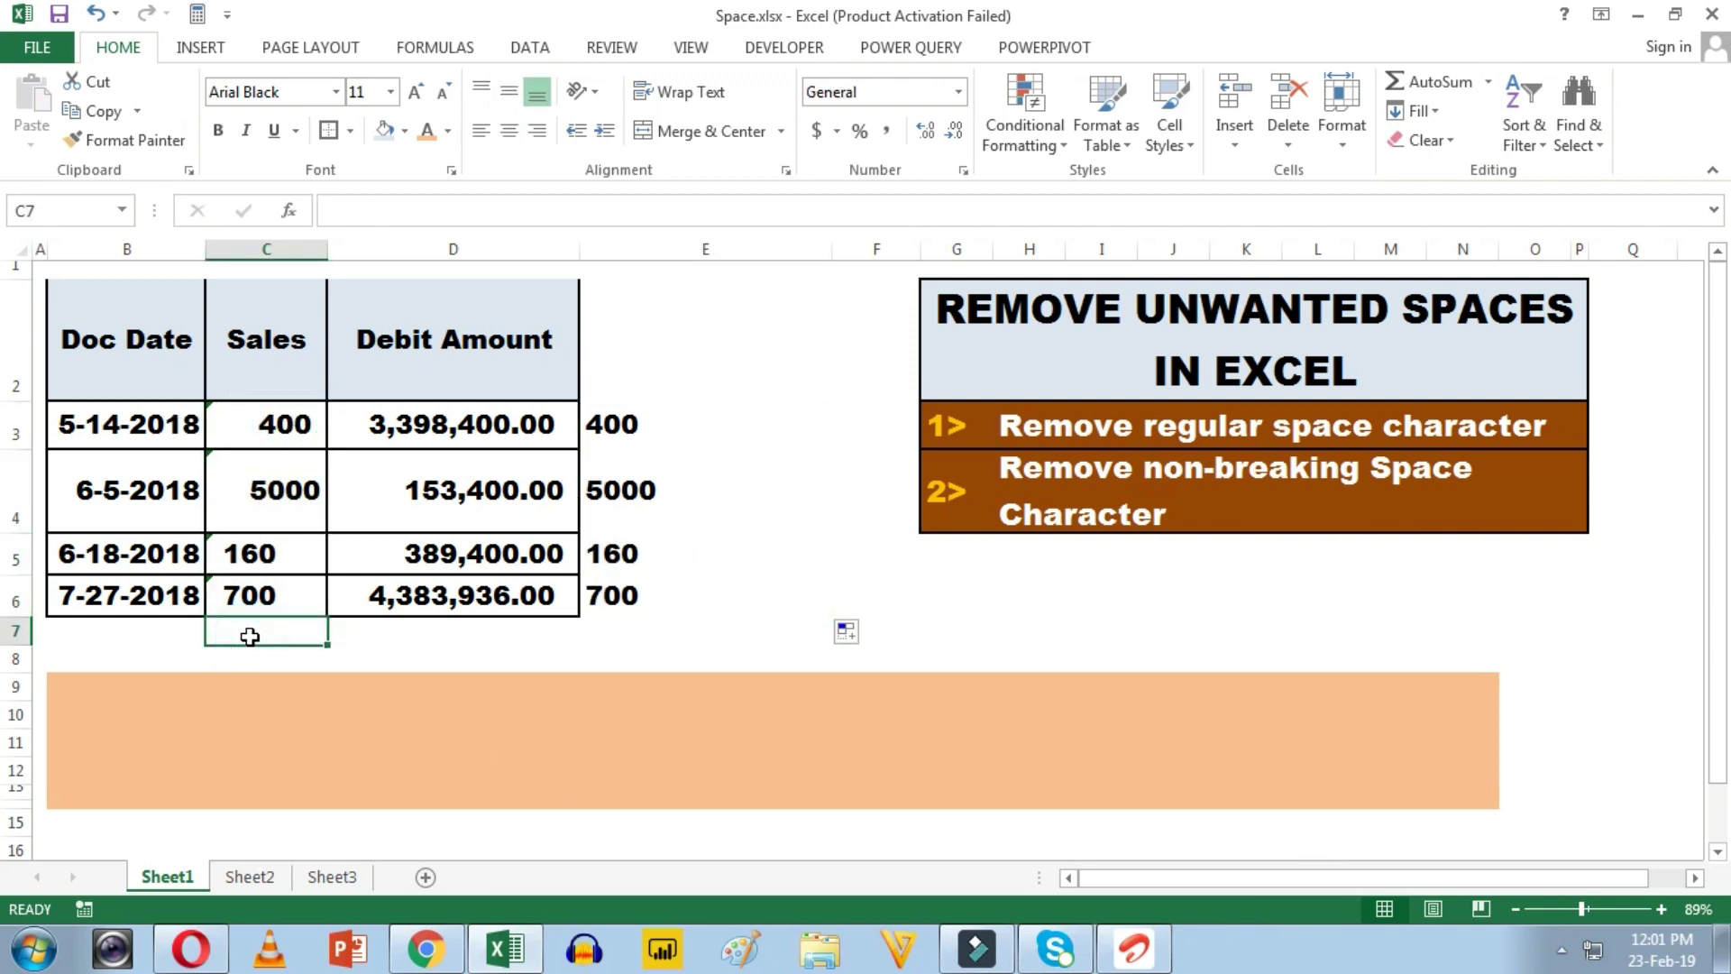
{"action": "type", "text": "=SUM("}
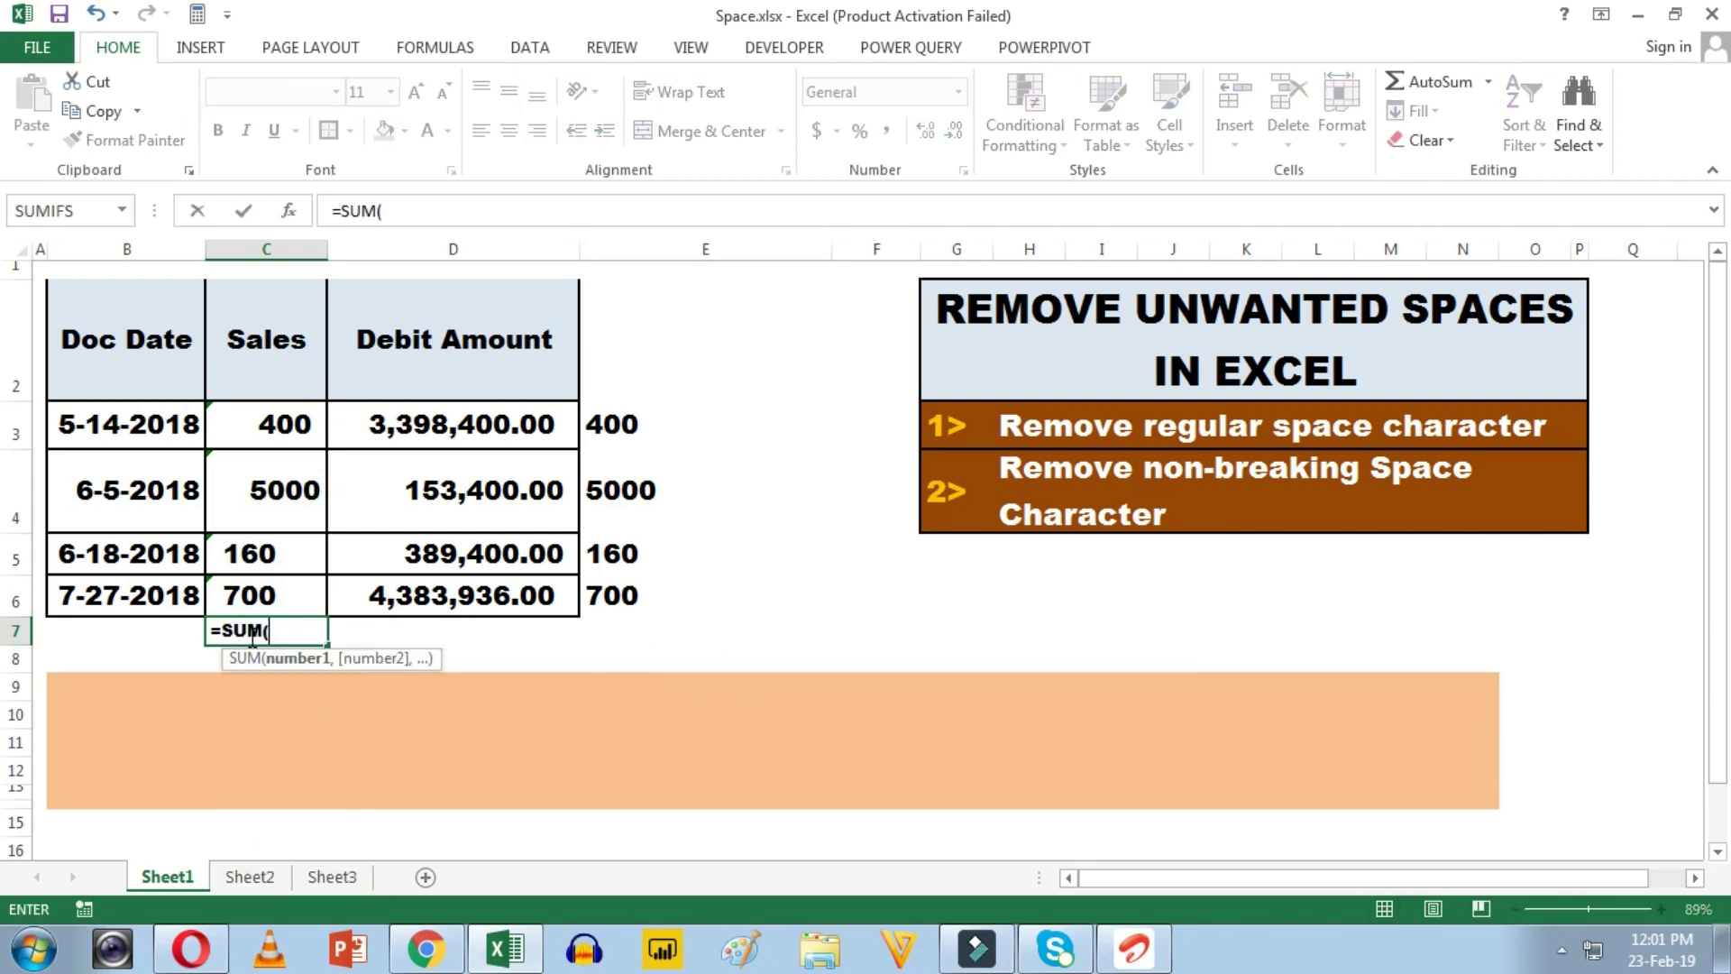
{"action": "left_click_drag", "start_coordinate": [275, 424], "coordinate": [253, 595]}
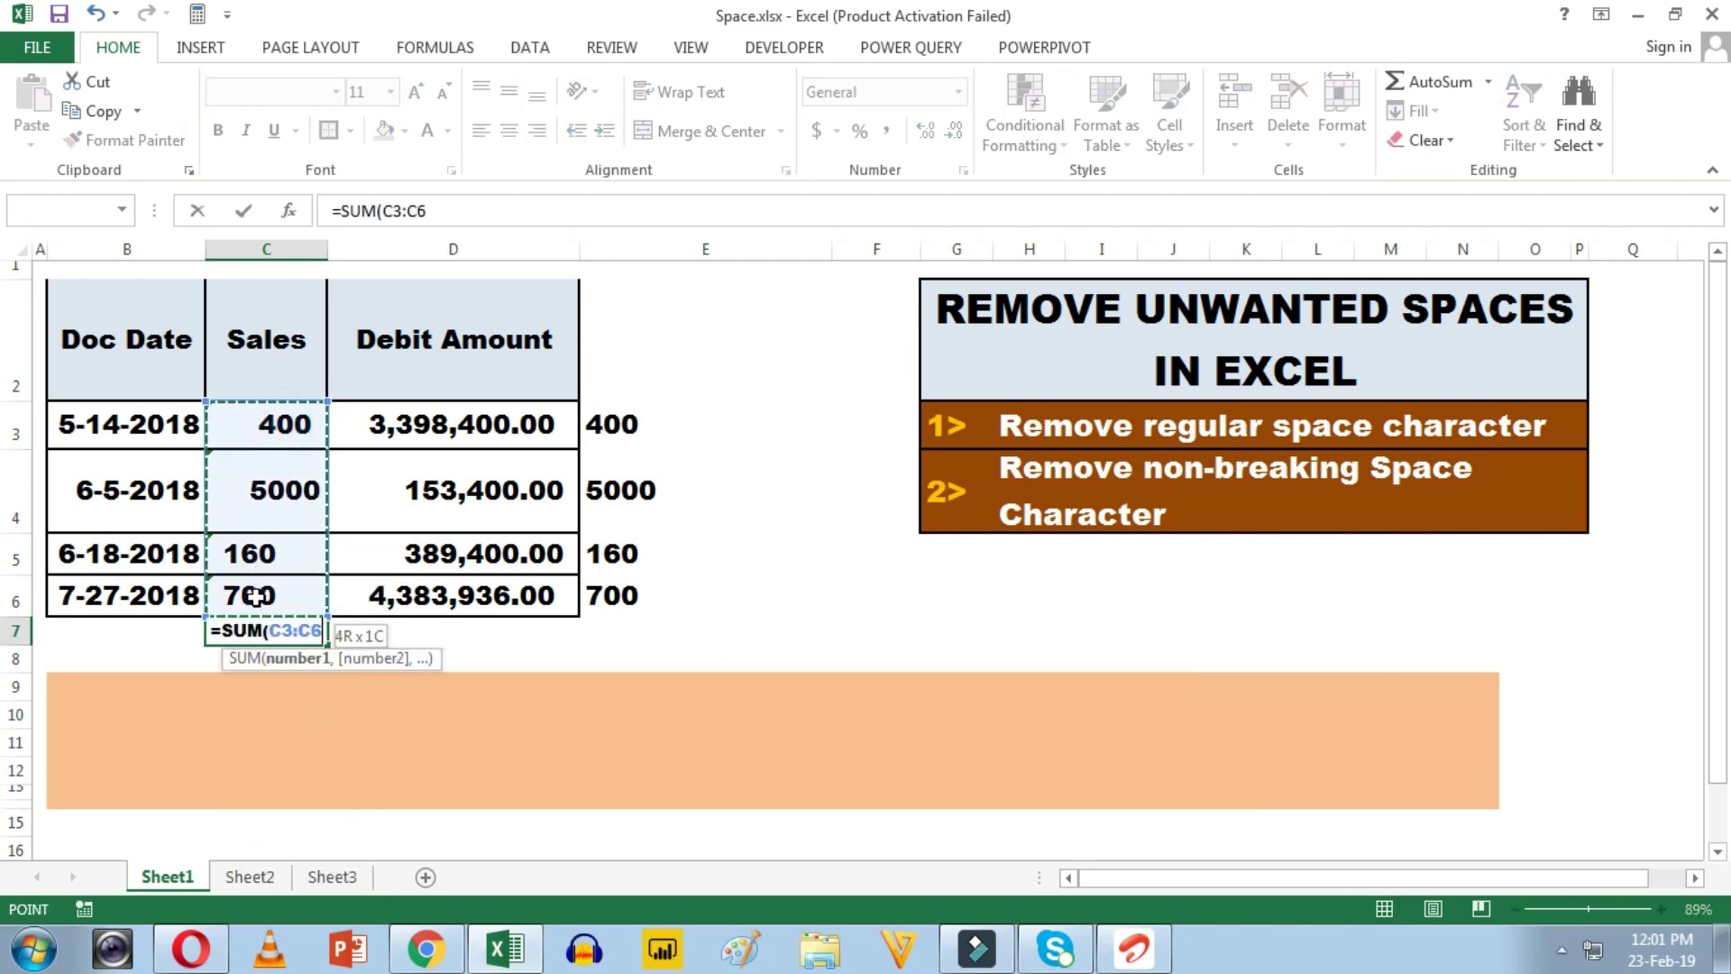
{"action": "key", "text": "Return"}
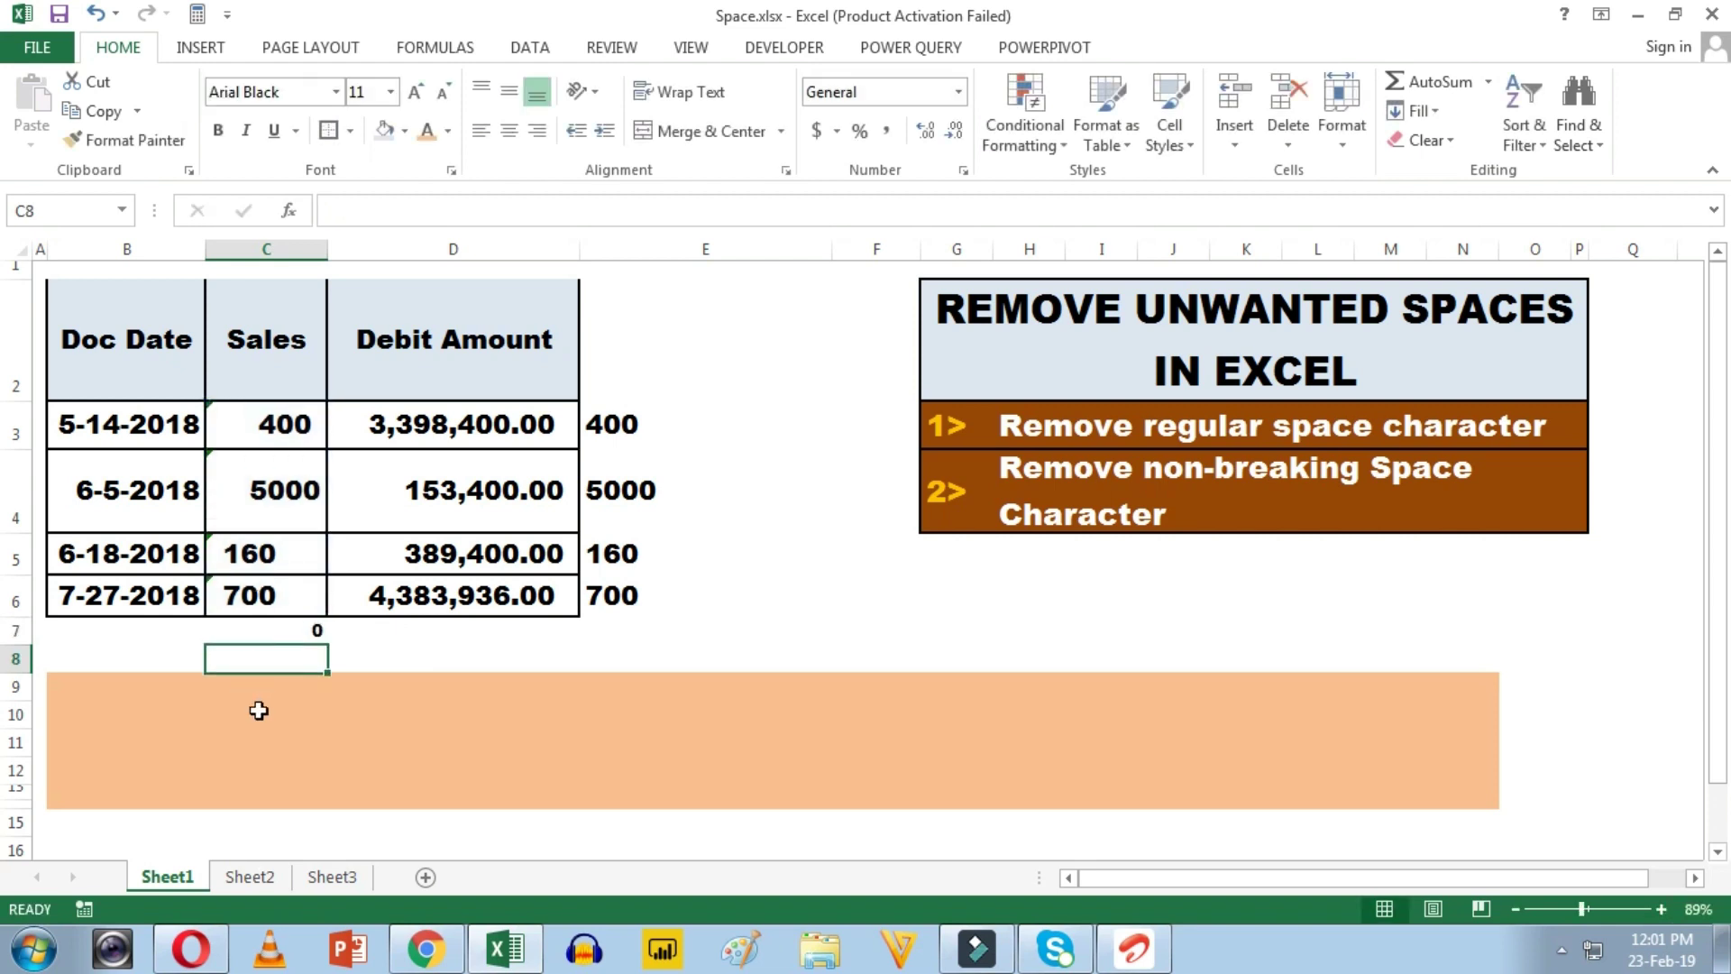
{"action": "left_click", "coordinate": [294, 629]}
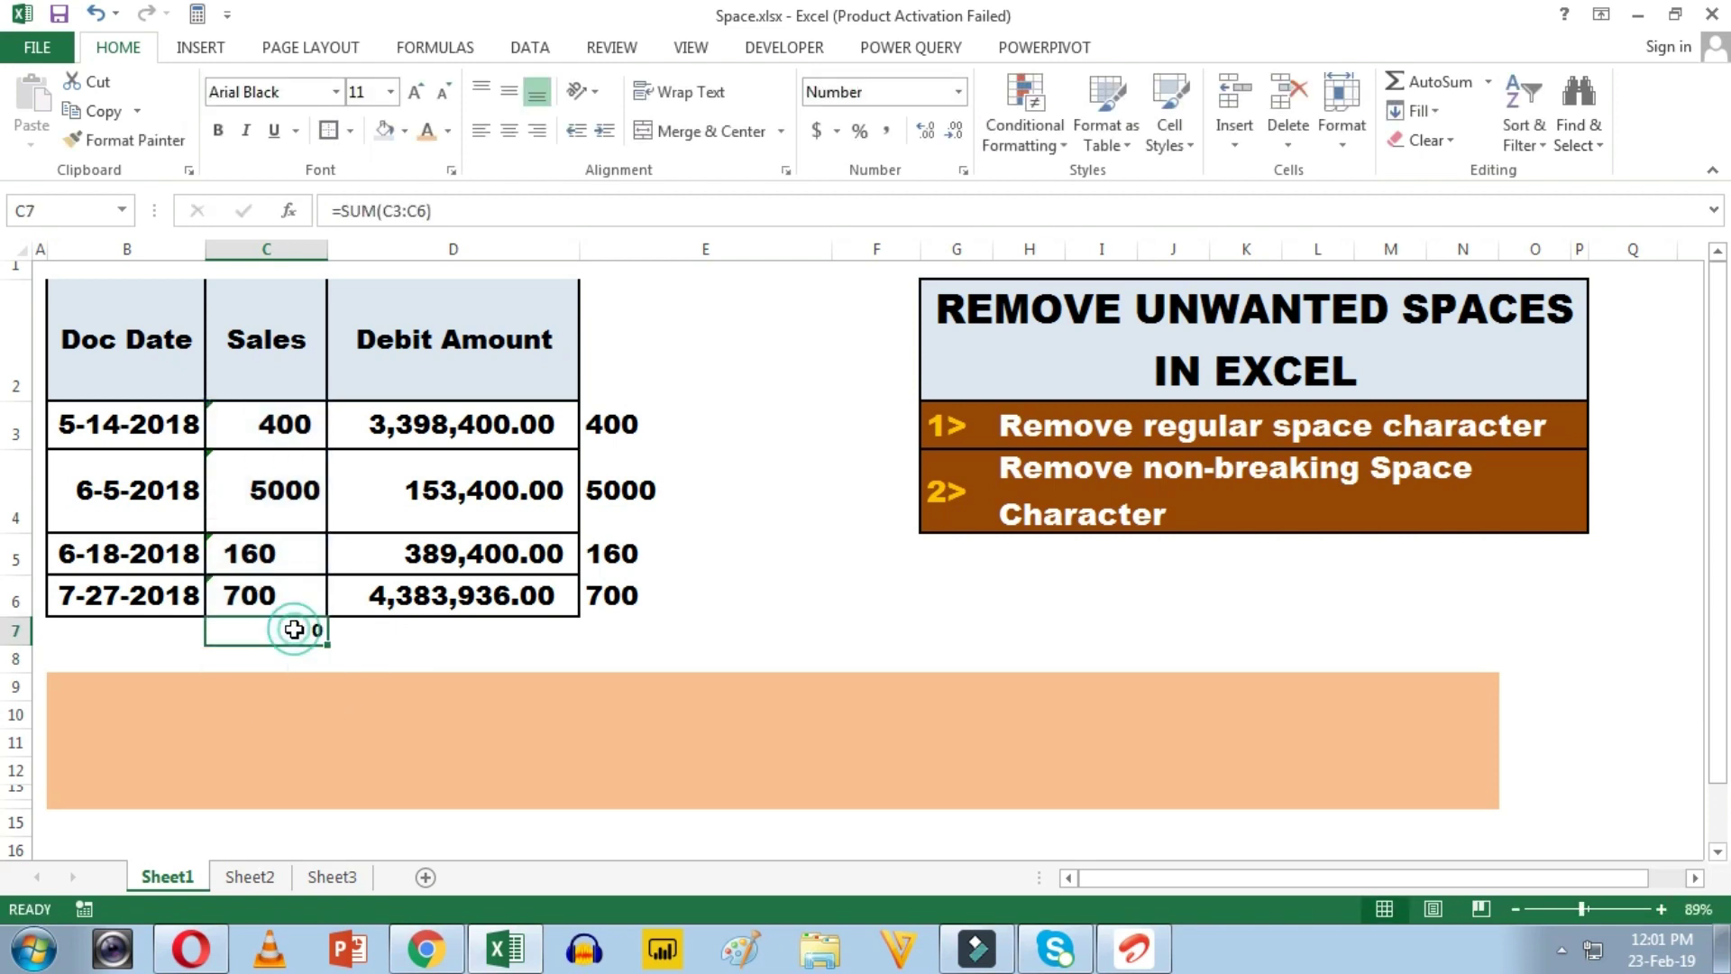
{"action": "left_click", "coordinate": [284, 424]}
{"action": "left_click", "coordinate": [292, 633]}
Step: Total the trimmed values in cell E7 with a SUM of E3:E6
{"action": "key", "text": "ctrl+c"}
{"action": "left_click", "coordinate": [609, 628]}
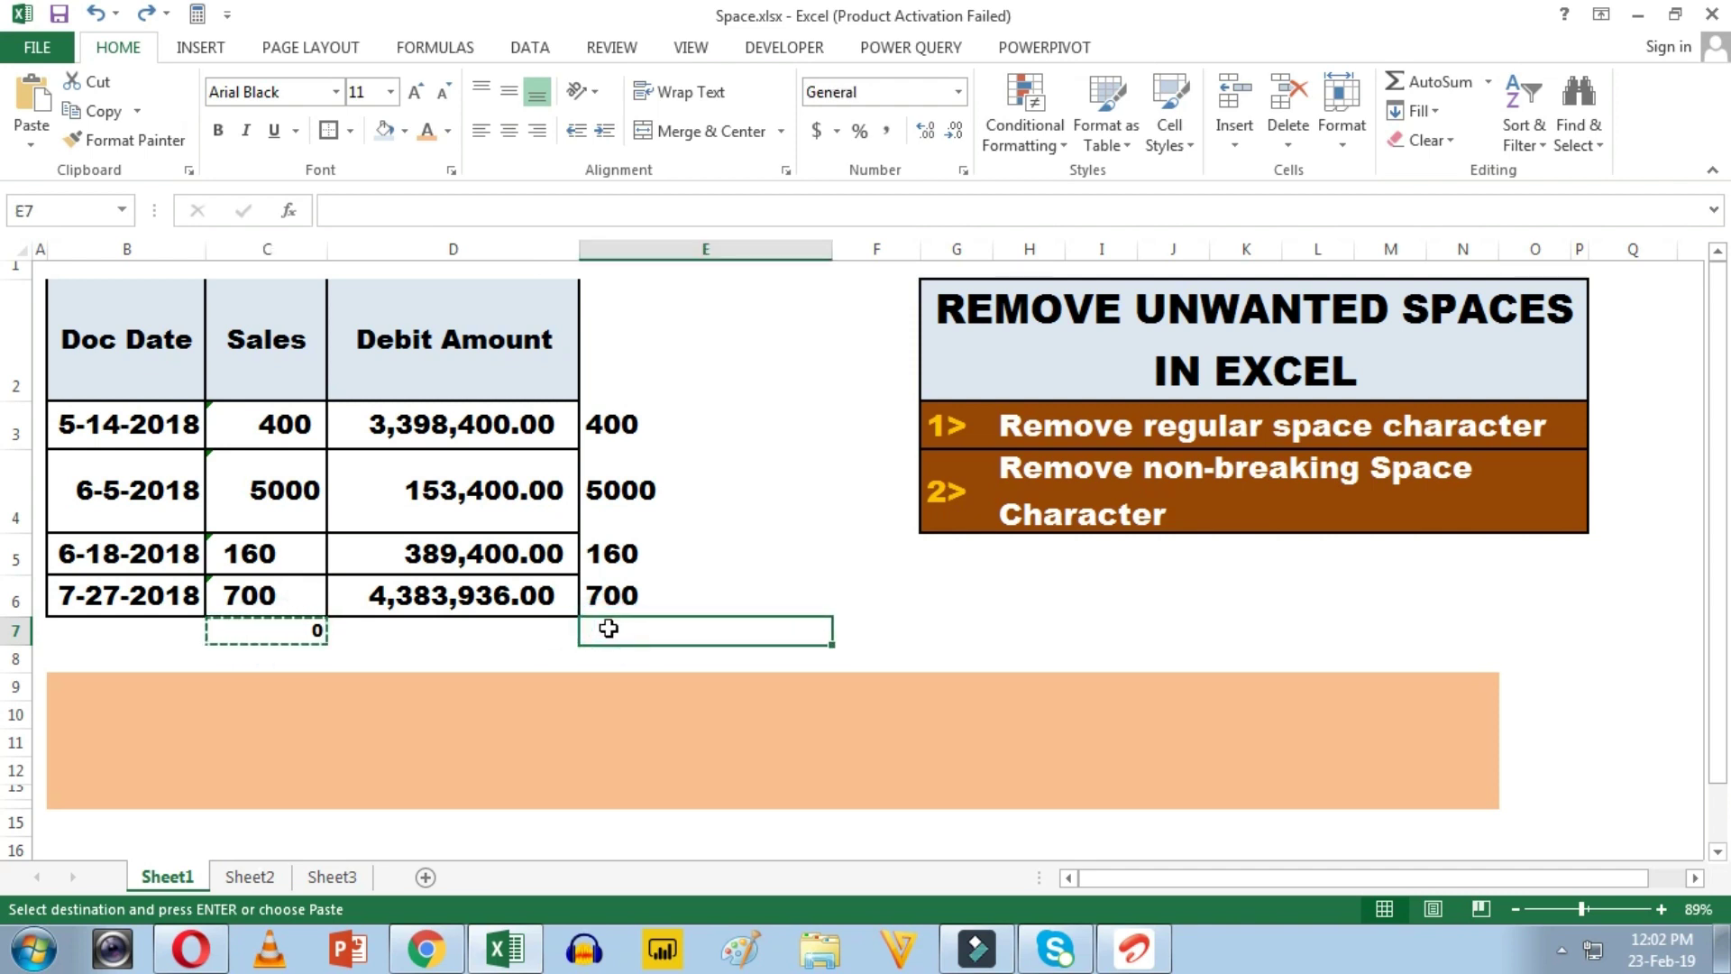
{"action": "type", "text": "=SUM("}
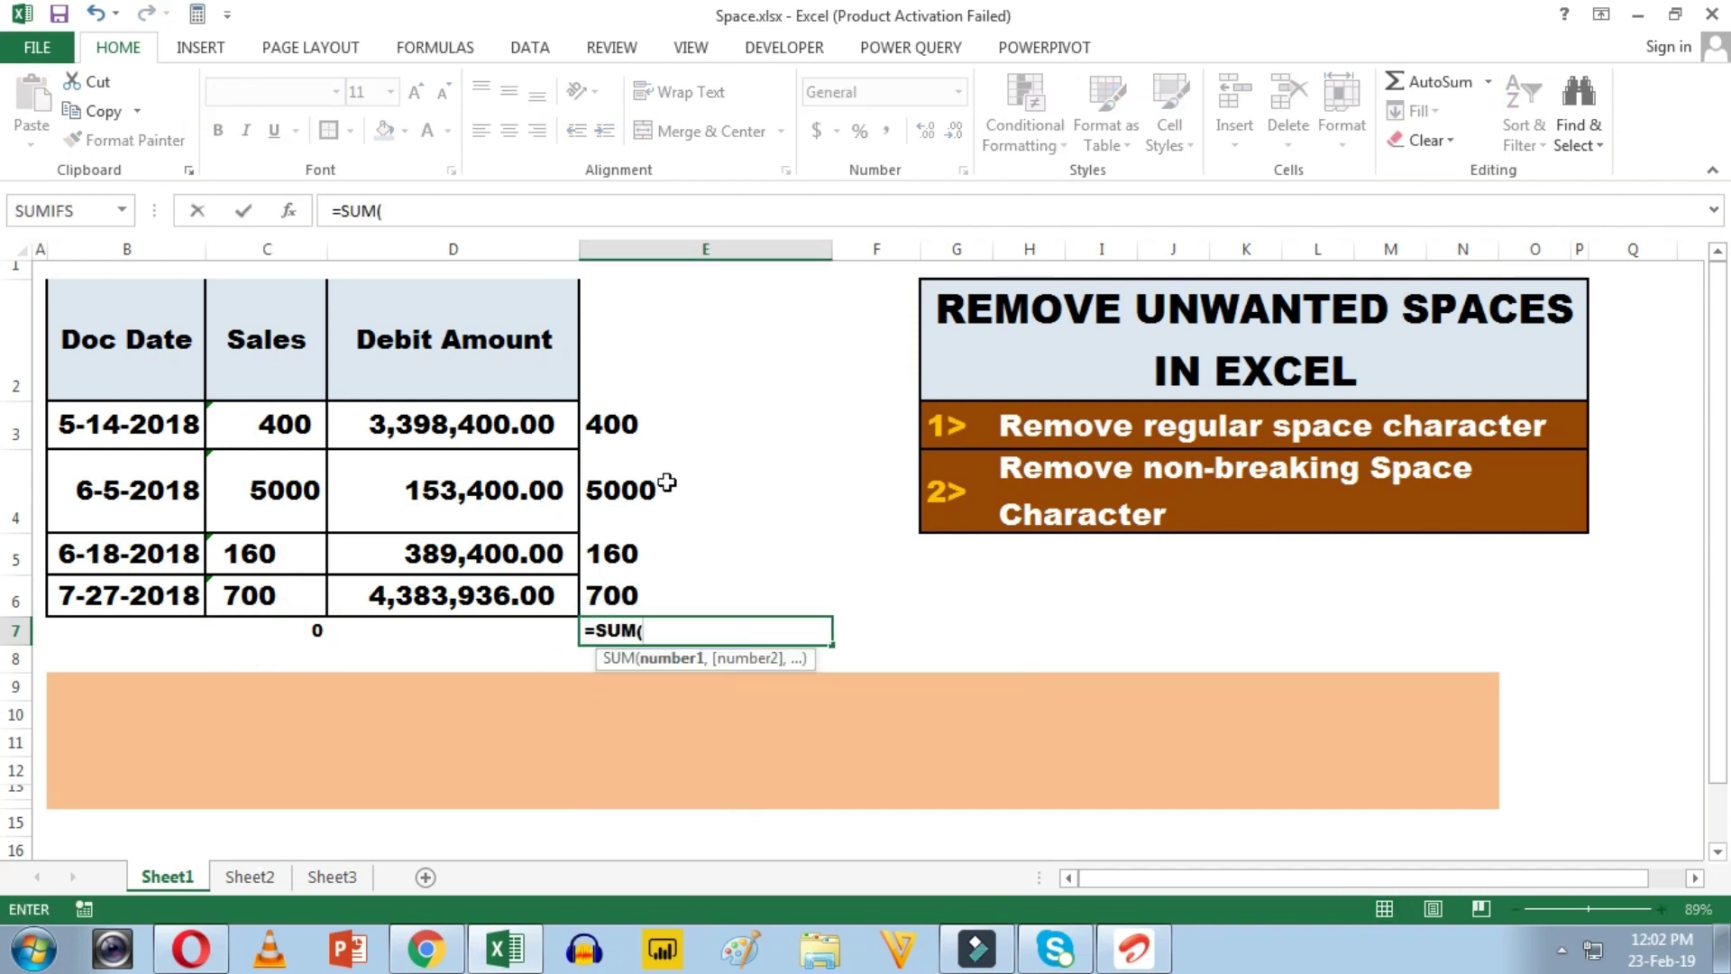
{"action": "left_click_drag", "start_coordinate": [612, 425], "coordinate": [608, 600]}
{"action": "key", "text": "Return"}
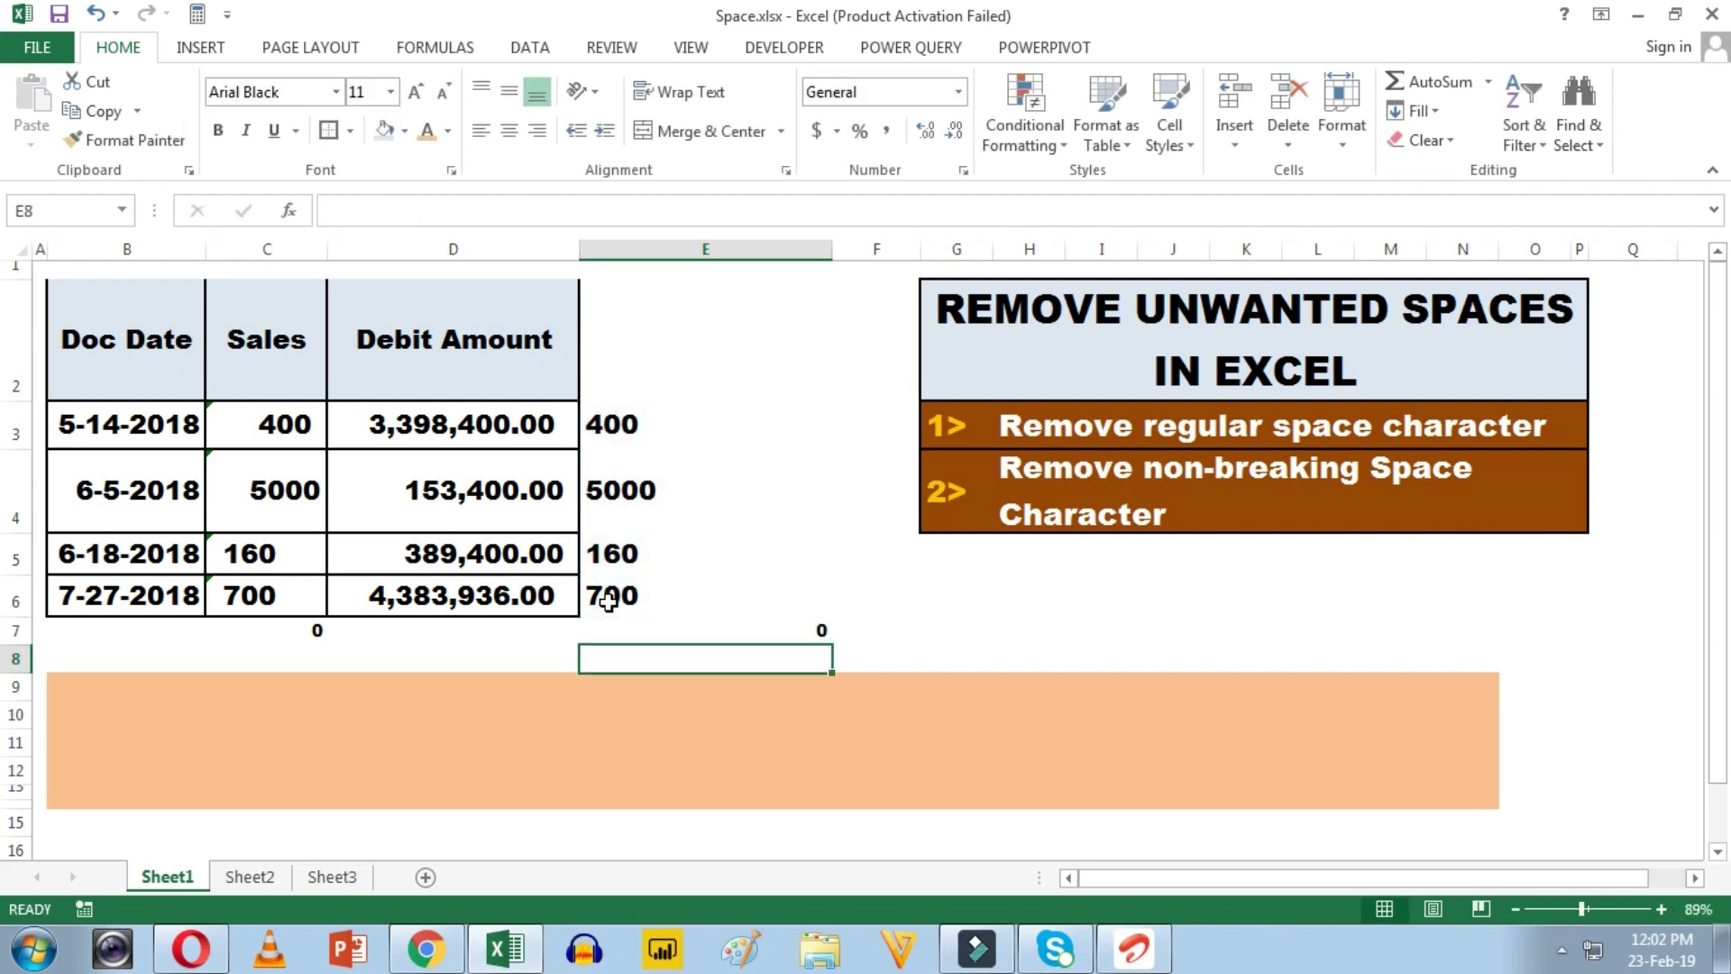
{"action": "left_click", "coordinate": [781, 628]}
Step: Convert the trimmed text to numbers by changing E3 to =TRIM(C3)+0 and filling it down through E6
{"action": "left_click", "coordinate": [632, 424]}
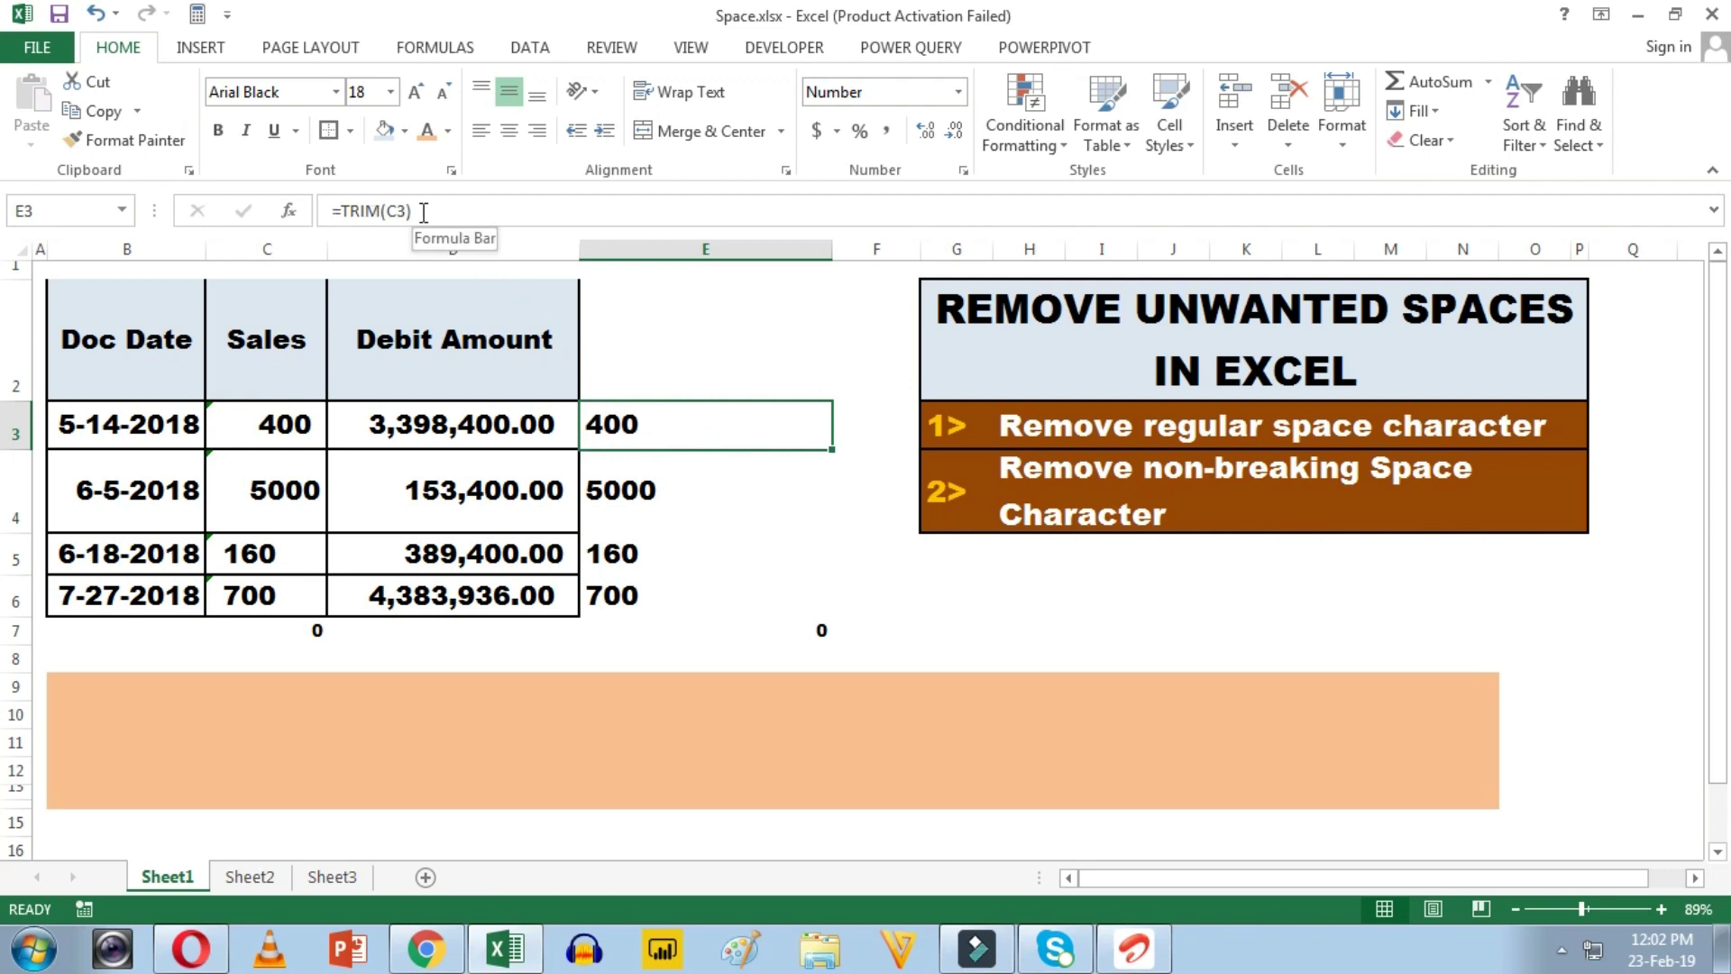
{"action": "double_click", "coordinate": [641, 425]}
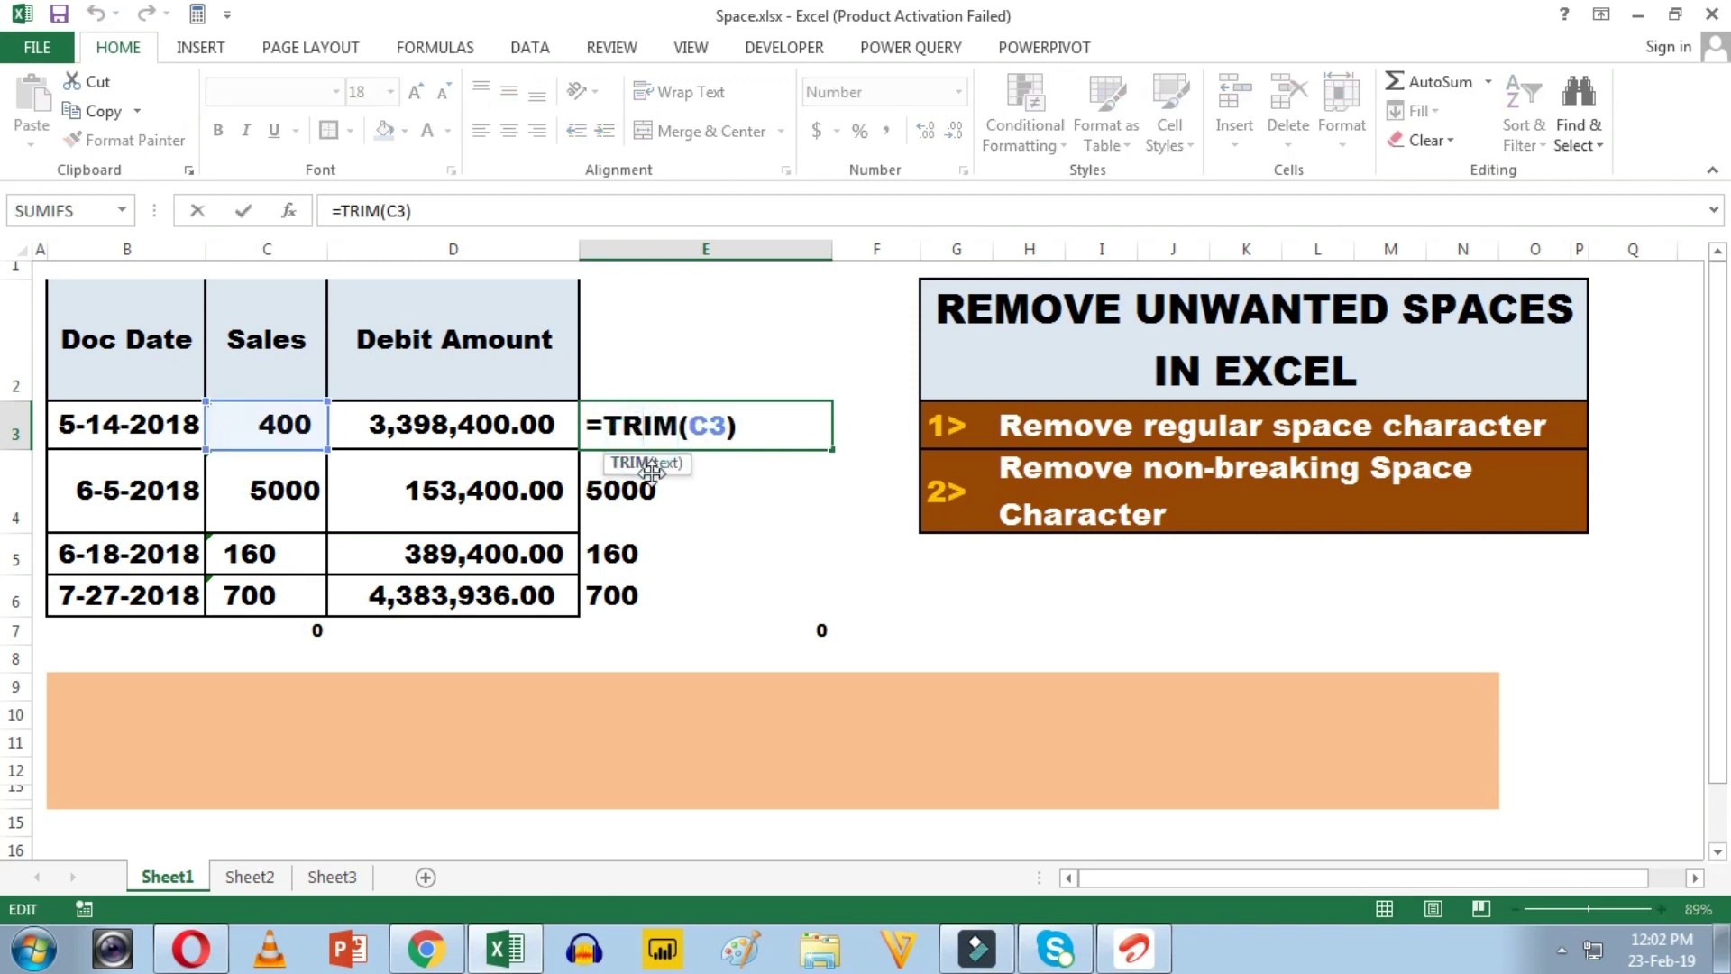
{"action": "left_click", "coordinate": [437, 211]}
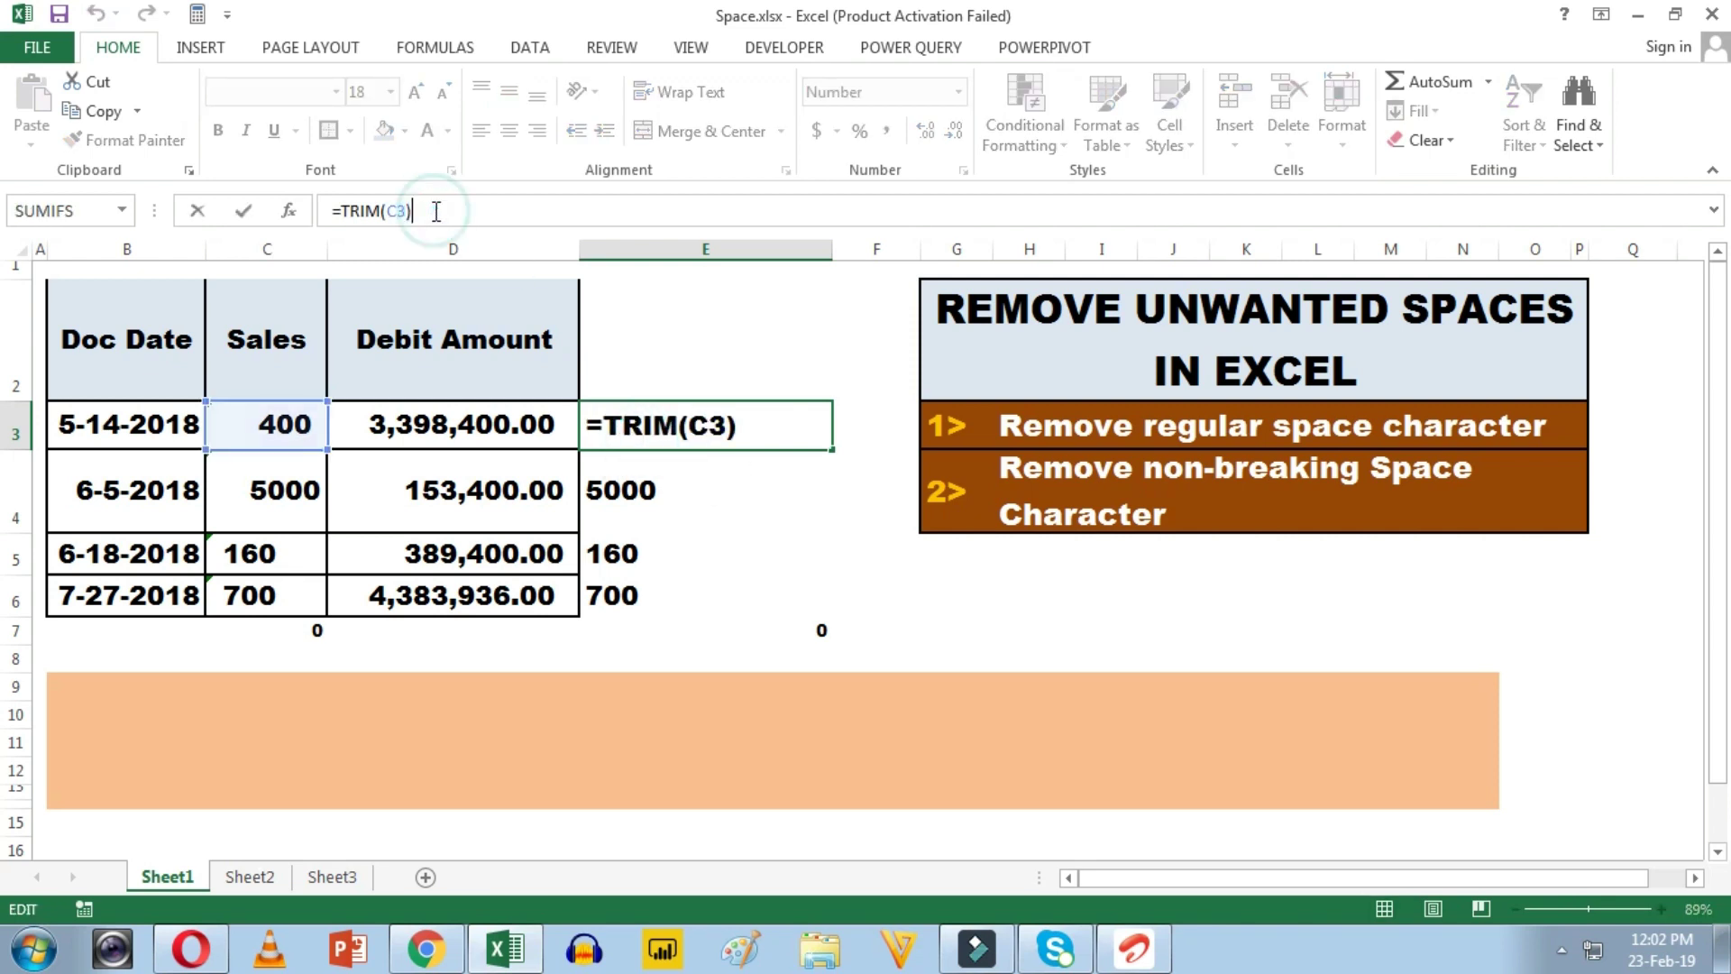
{"action": "type", "text": "+0"}
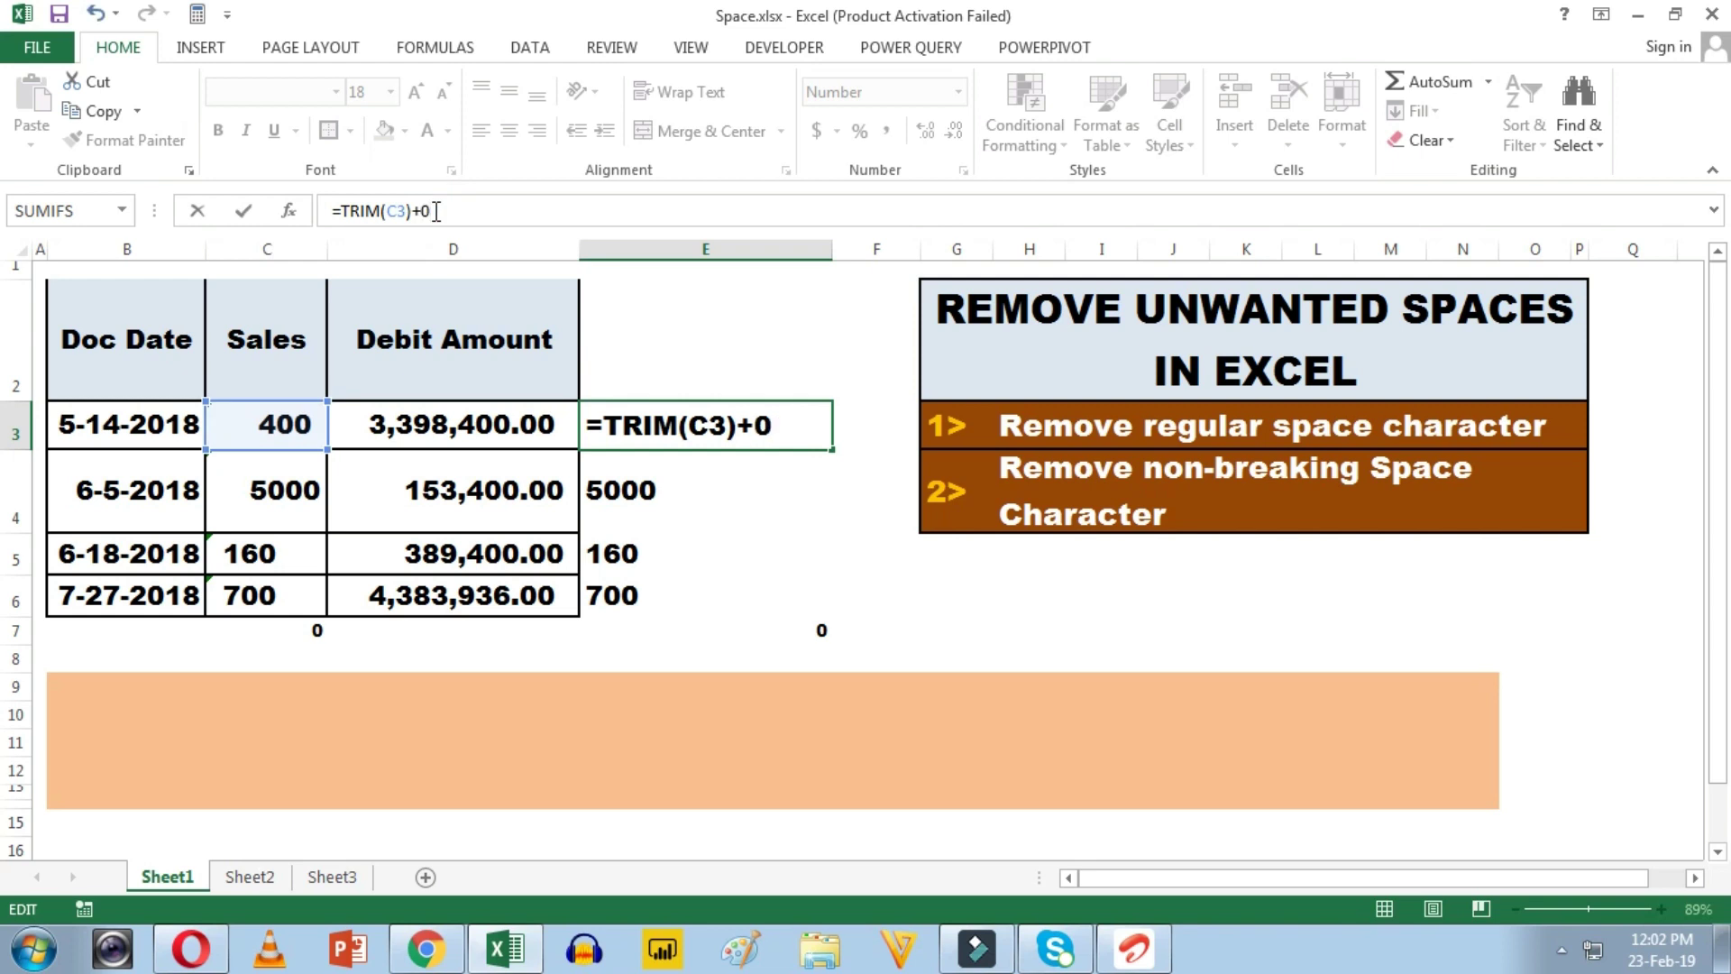
{"action": "key", "text": "Return"}
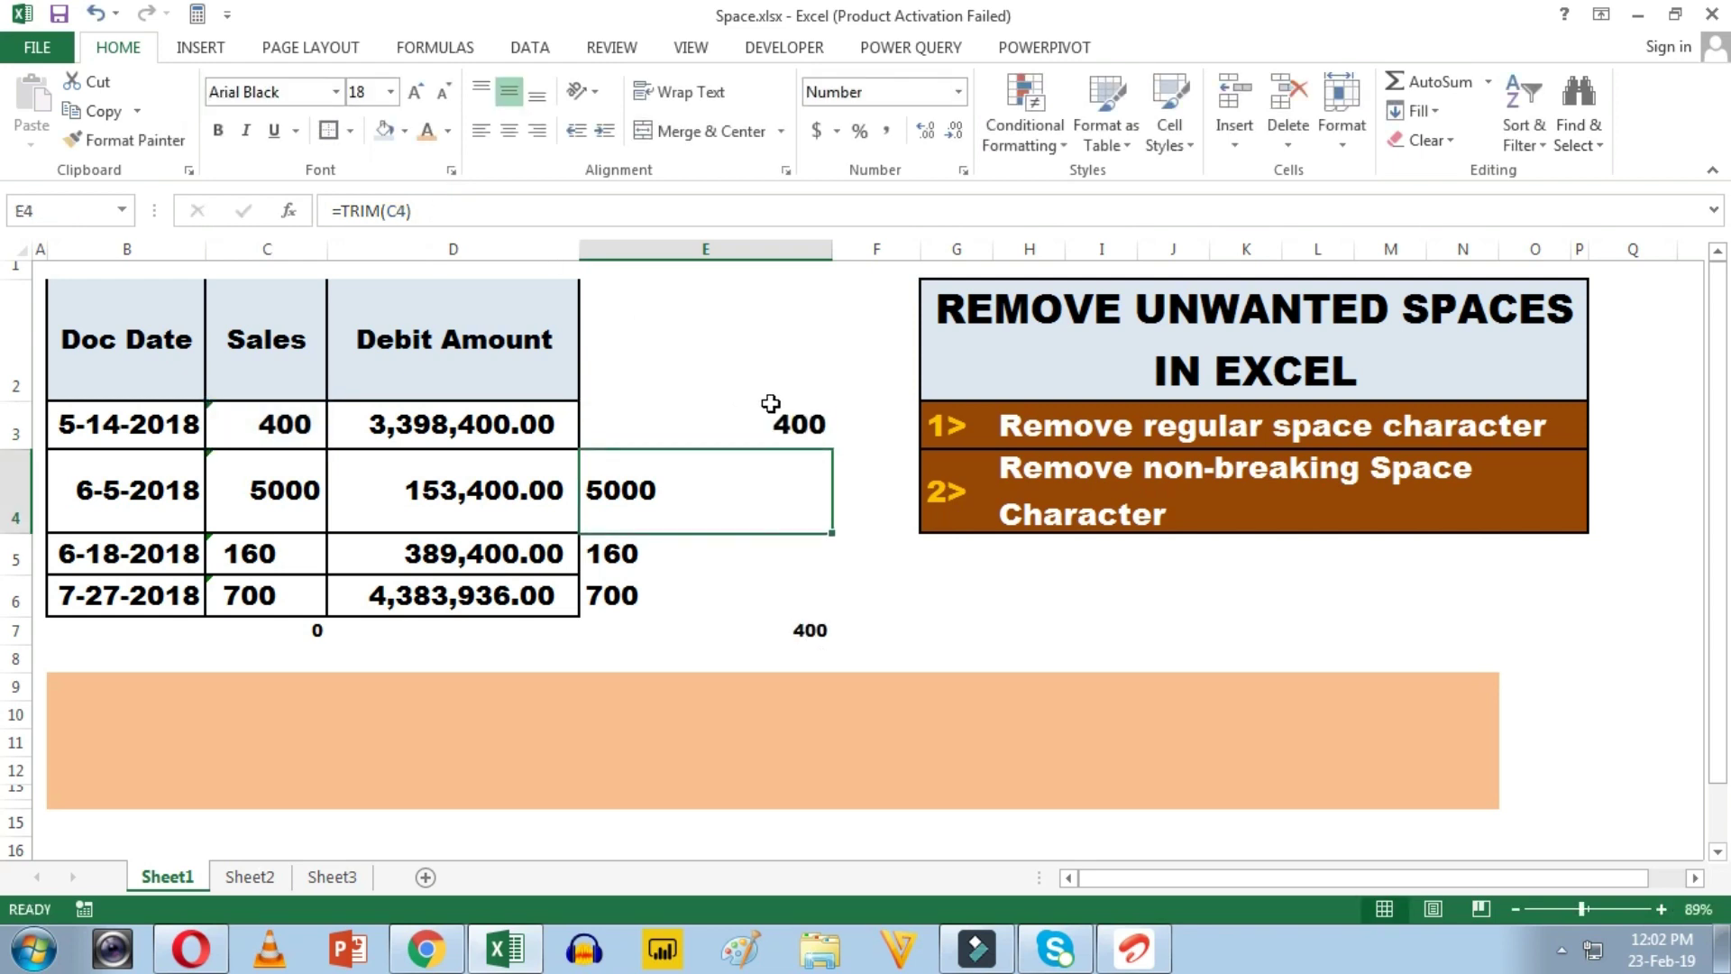
{"action": "left_click", "coordinate": [805, 424]}
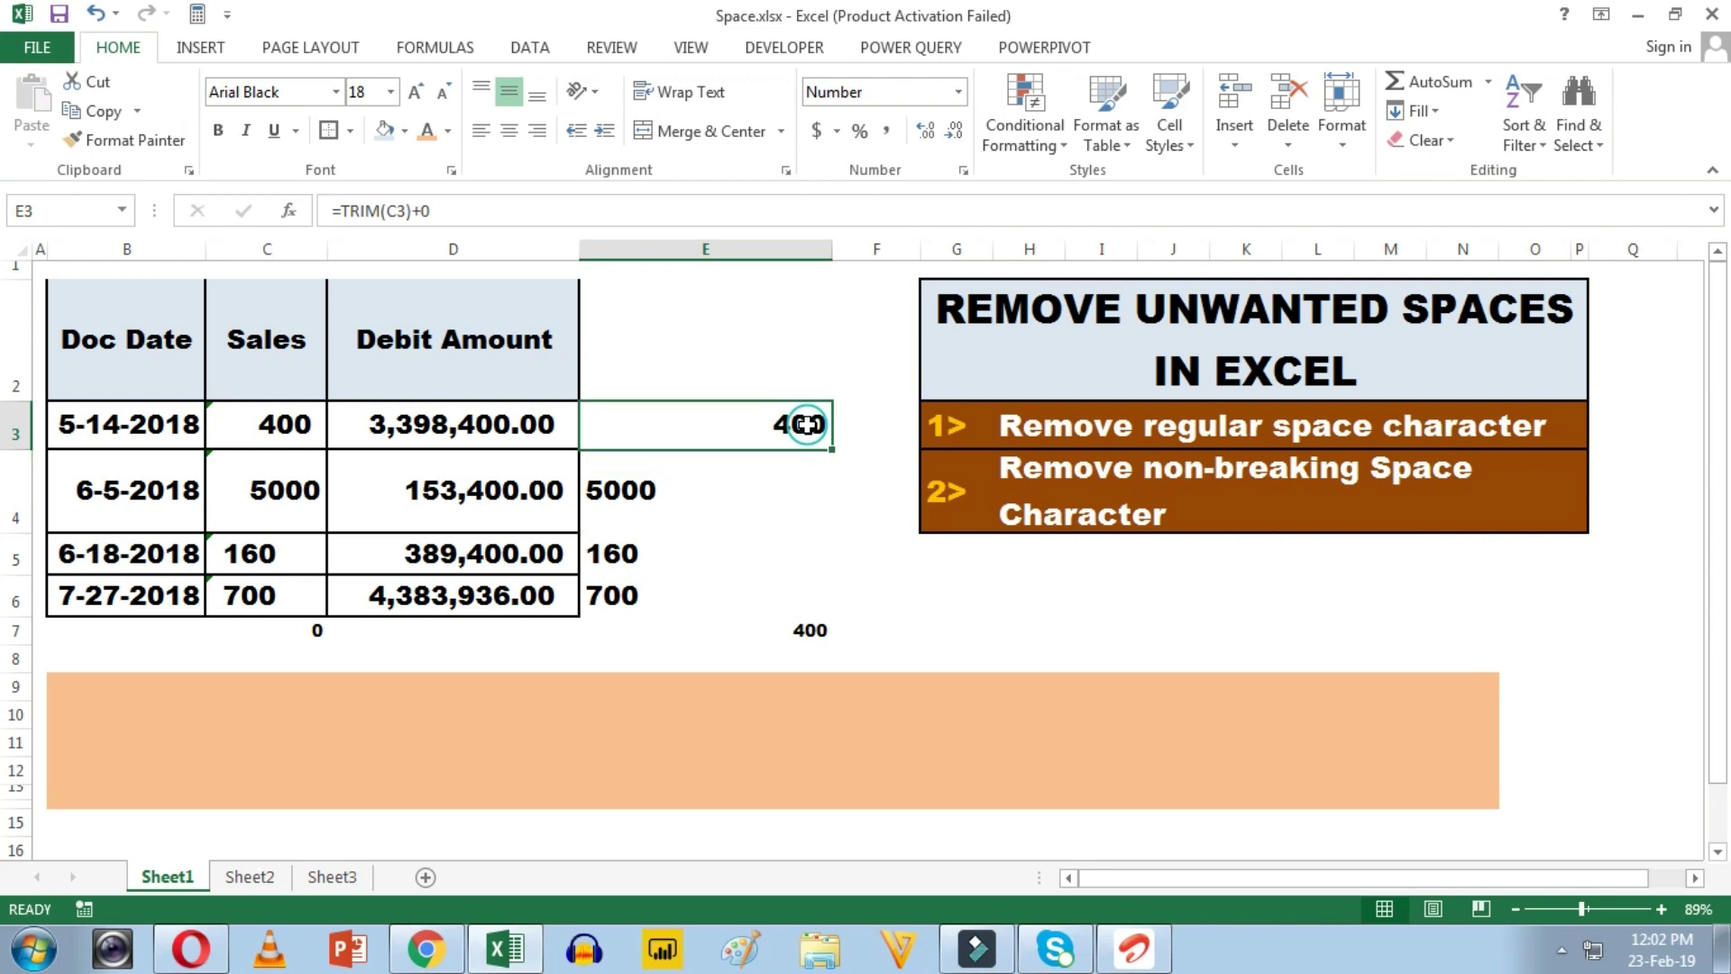
{"action": "left_click_drag", "start_coordinate": [834, 449], "coordinate": [826, 618]}
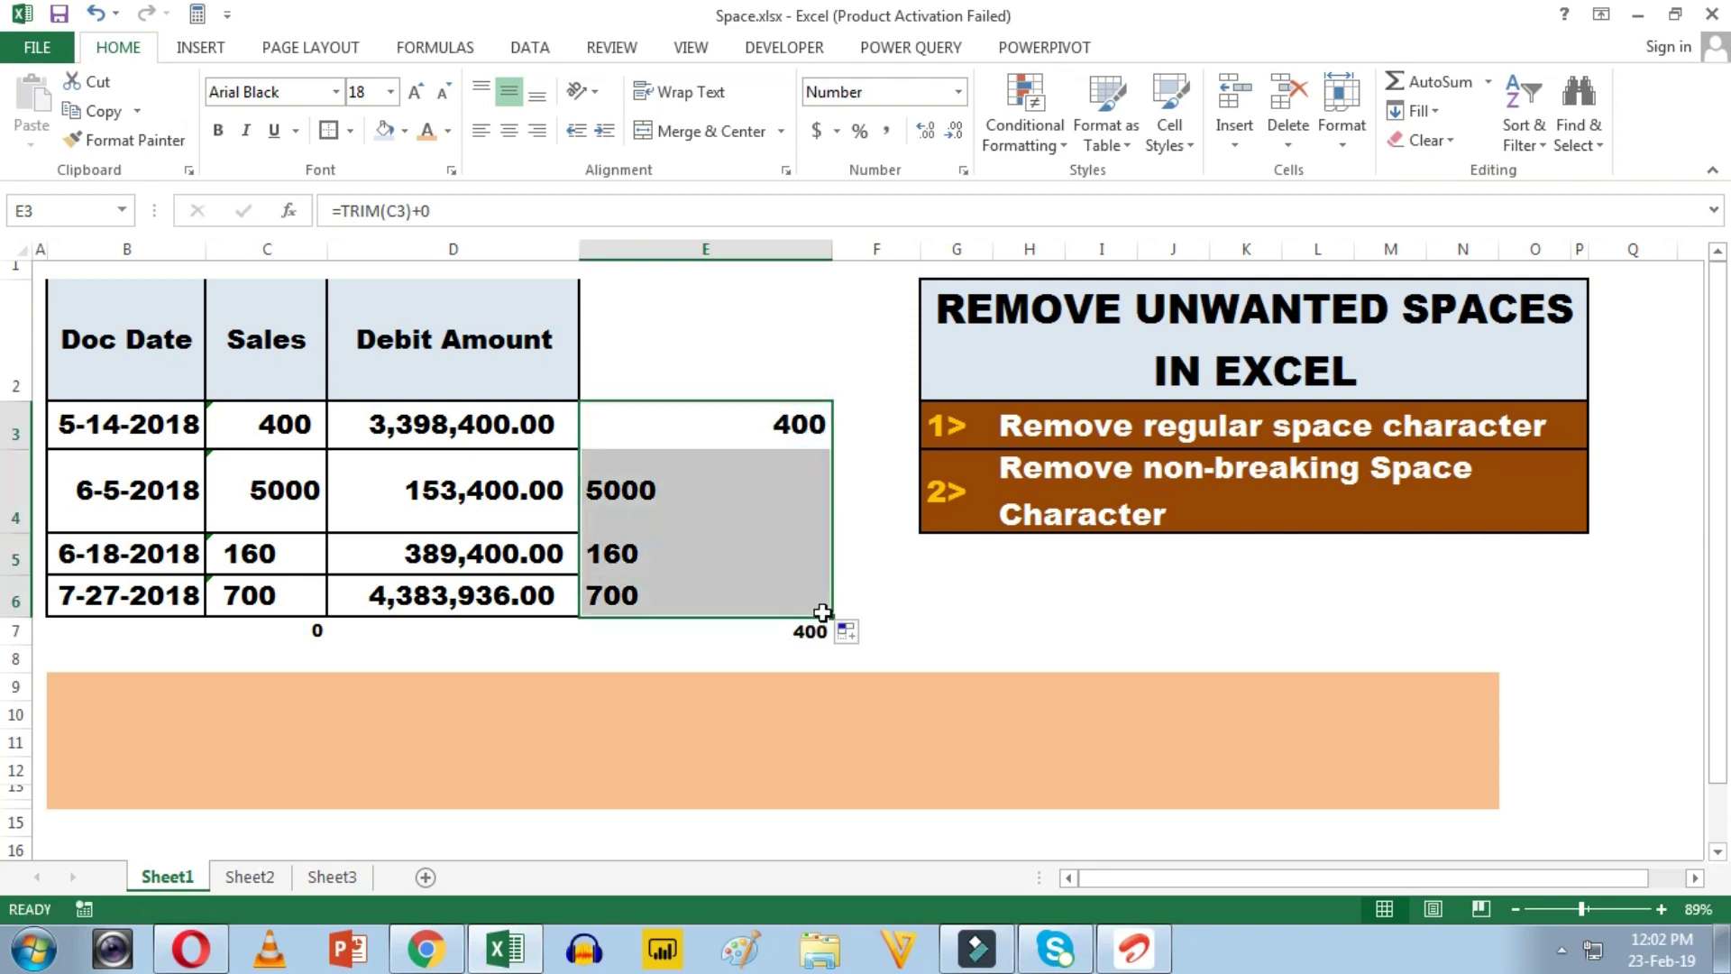
Step: Check the total in E7 and compare the converted values in column E with the original Sales and Debit Amount entries
{"action": "left_click", "coordinate": [801, 630]}
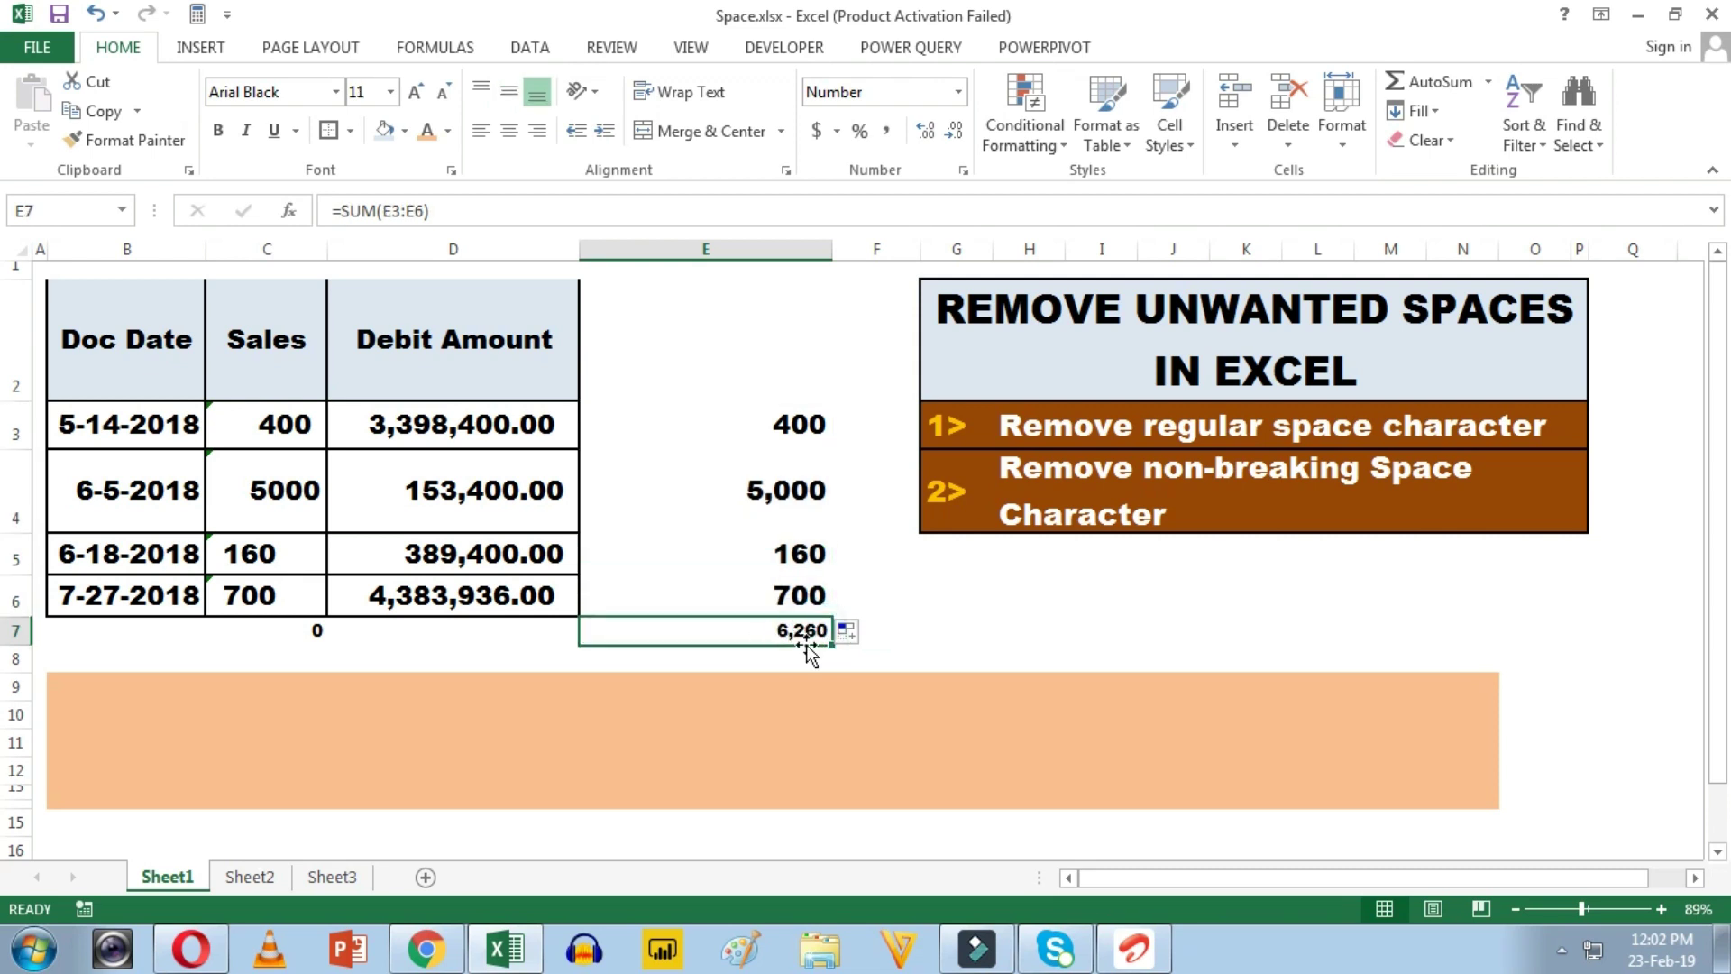
{"action": "left_click_drag", "start_coordinate": [311, 413], "coordinate": [259, 599]}
{"action": "left_click_drag", "start_coordinate": [792, 423], "coordinate": [383, 483]}
{"action": "left_click", "coordinate": [305, 425]}
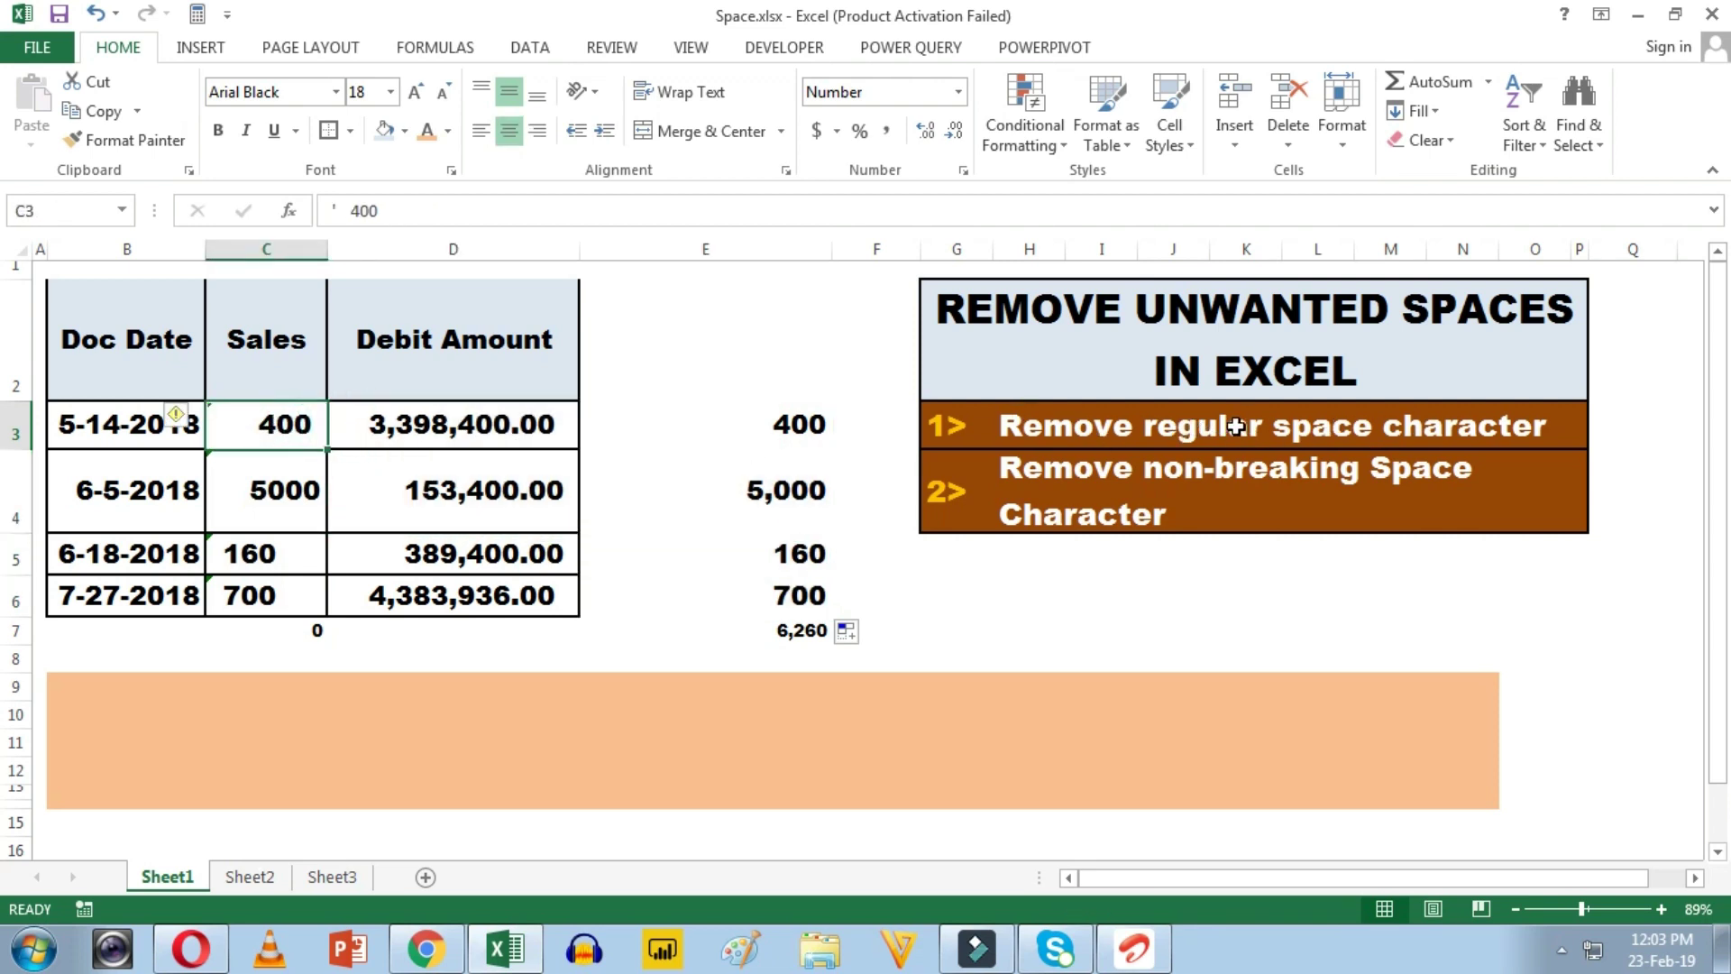
{"action": "left_click", "coordinate": [805, 427]}
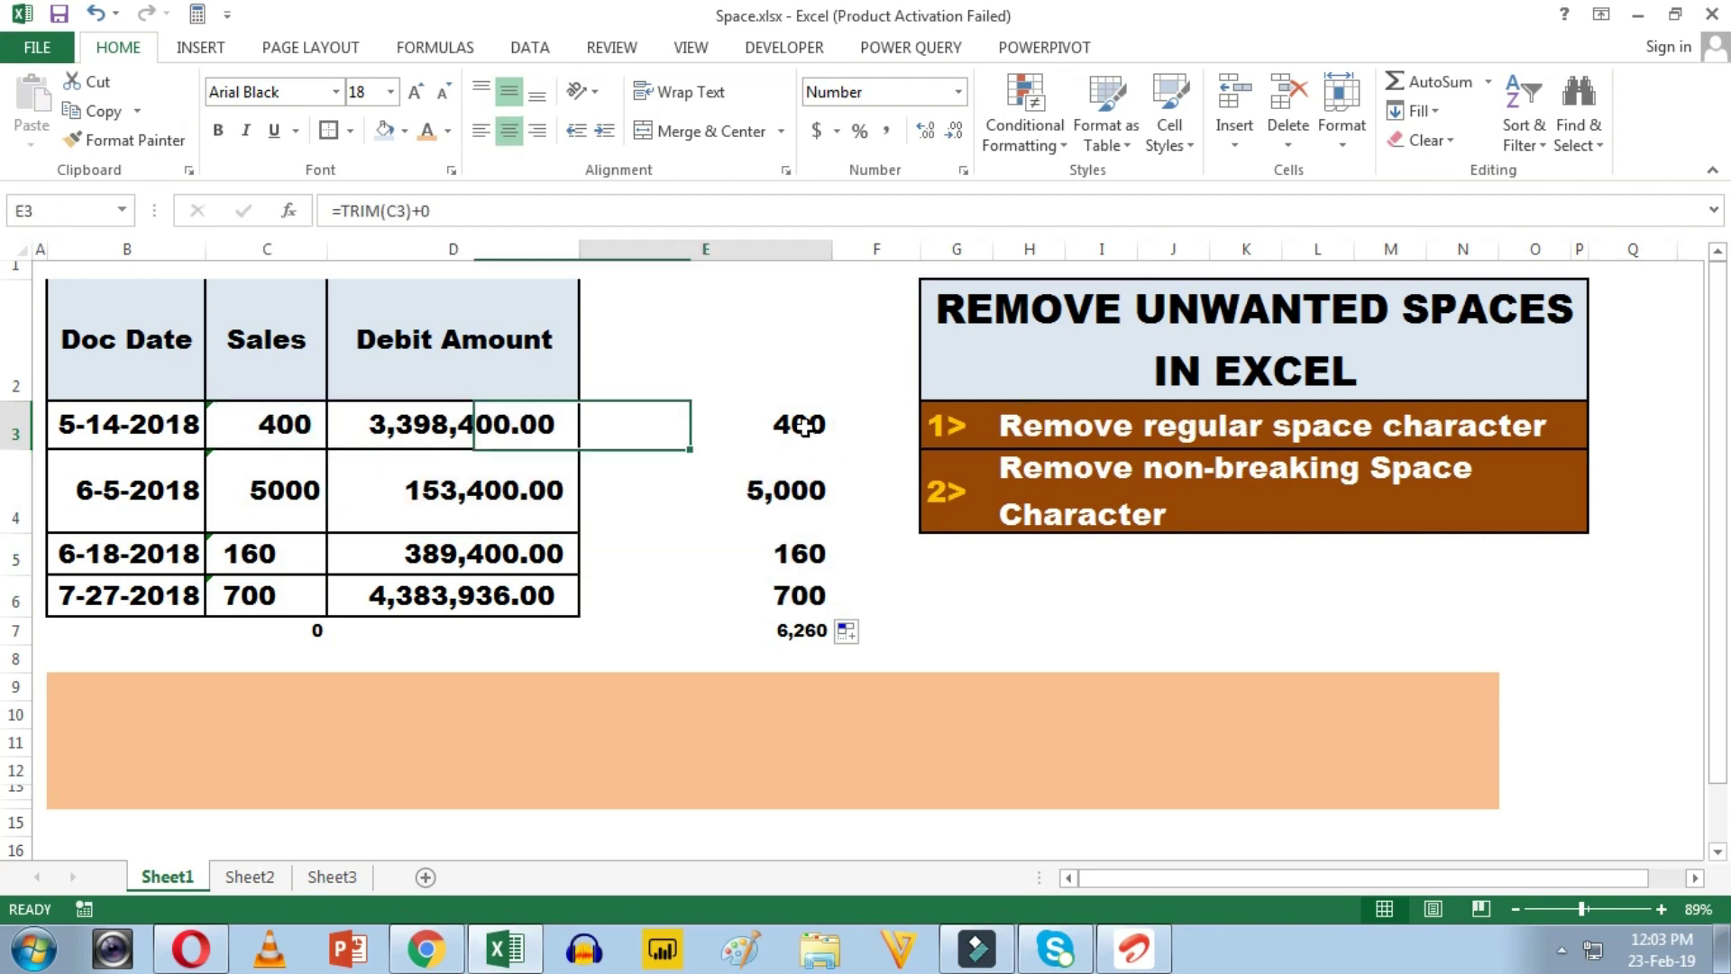
{"action": "left_click", "coordinate": [513, 424]}
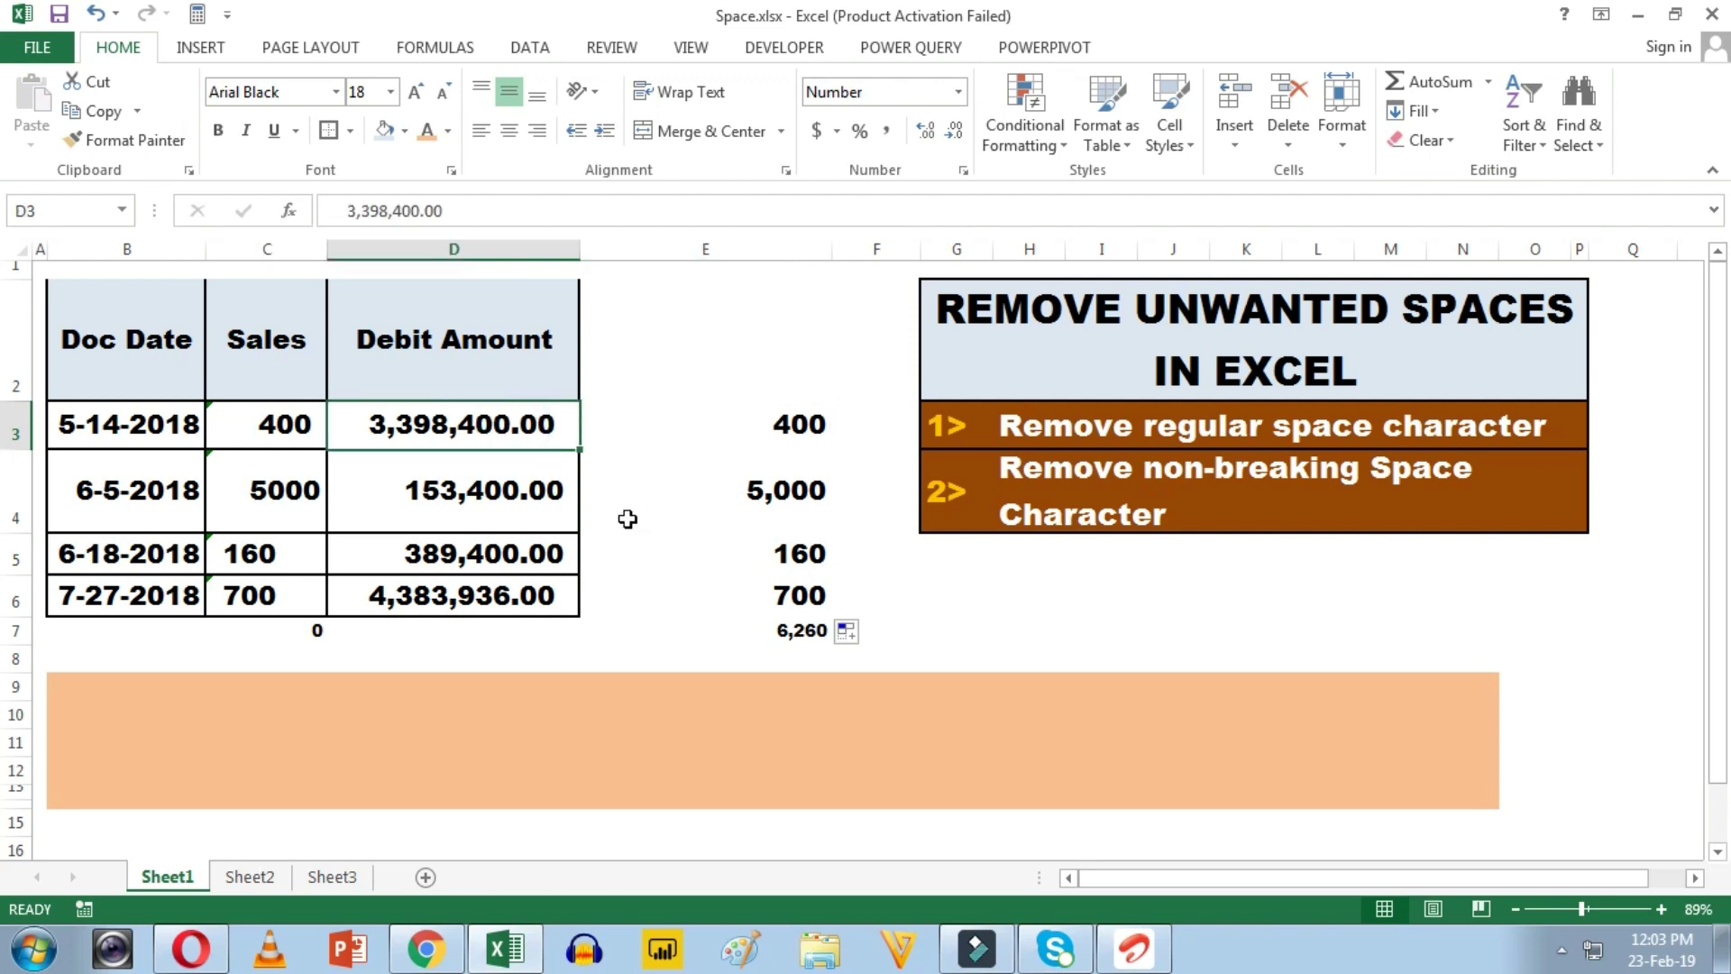
Step: Clear the helper formulas and their total from E3:E7
{"action": "left_click_drag", "start_coordinate": [804, 427], "coordinate": [784, 630]}
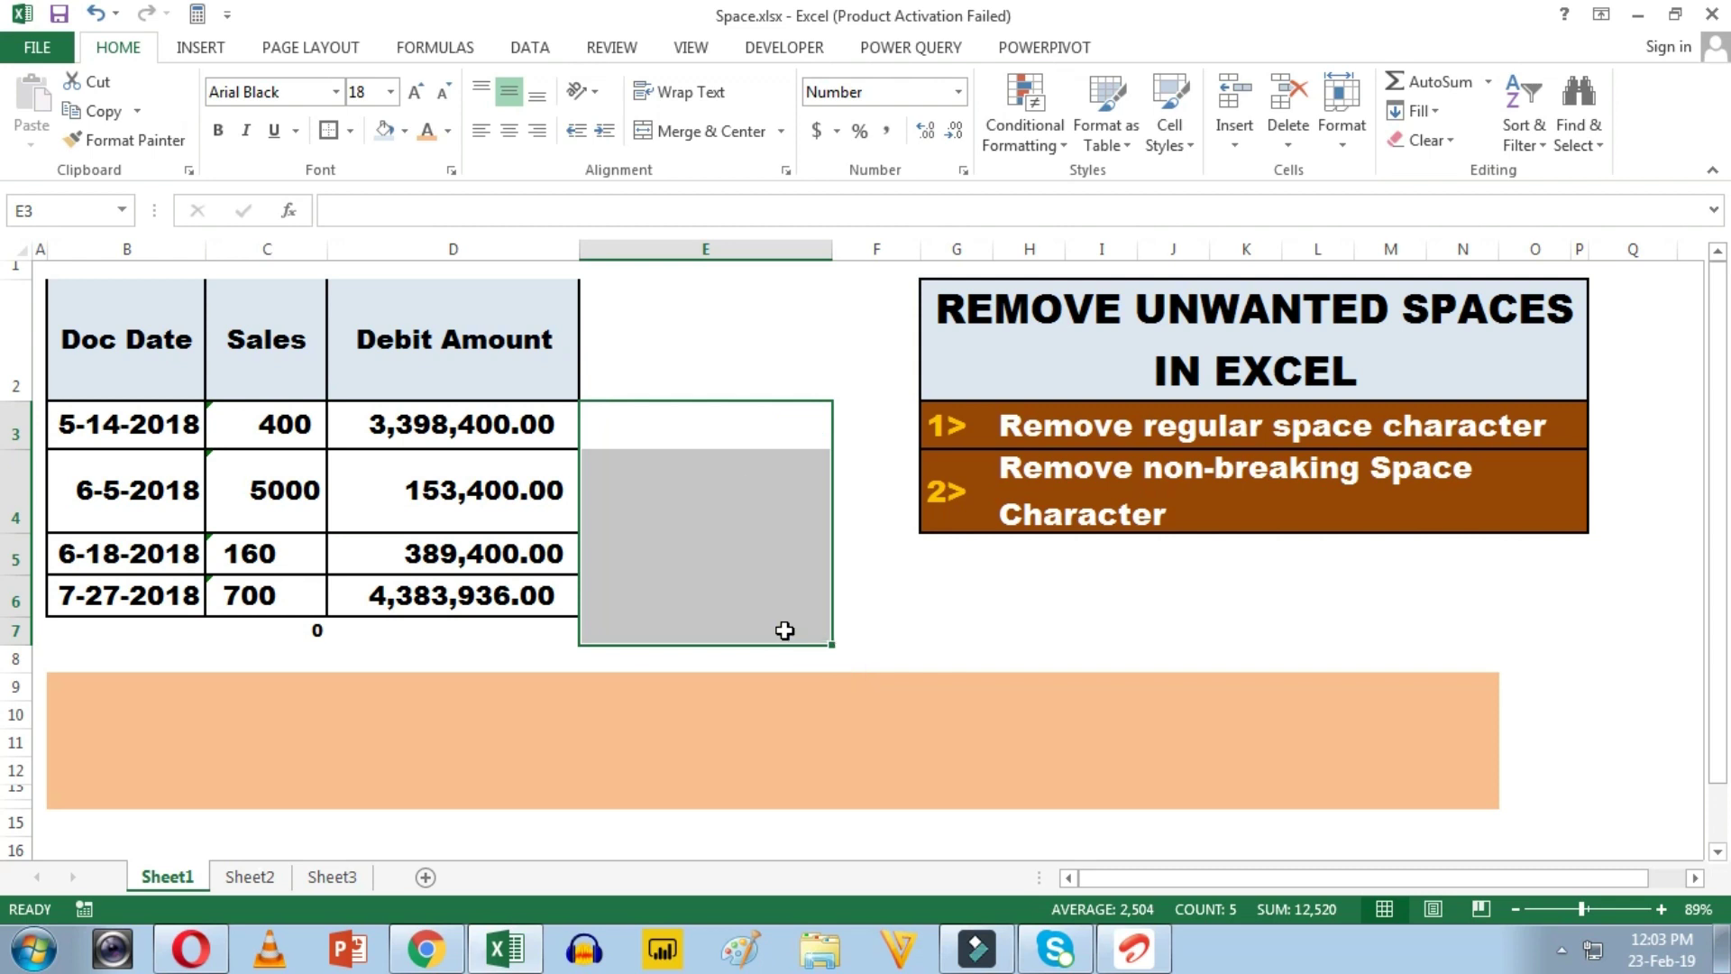
{"action": "left_click", "coordinate": [978, 585]}
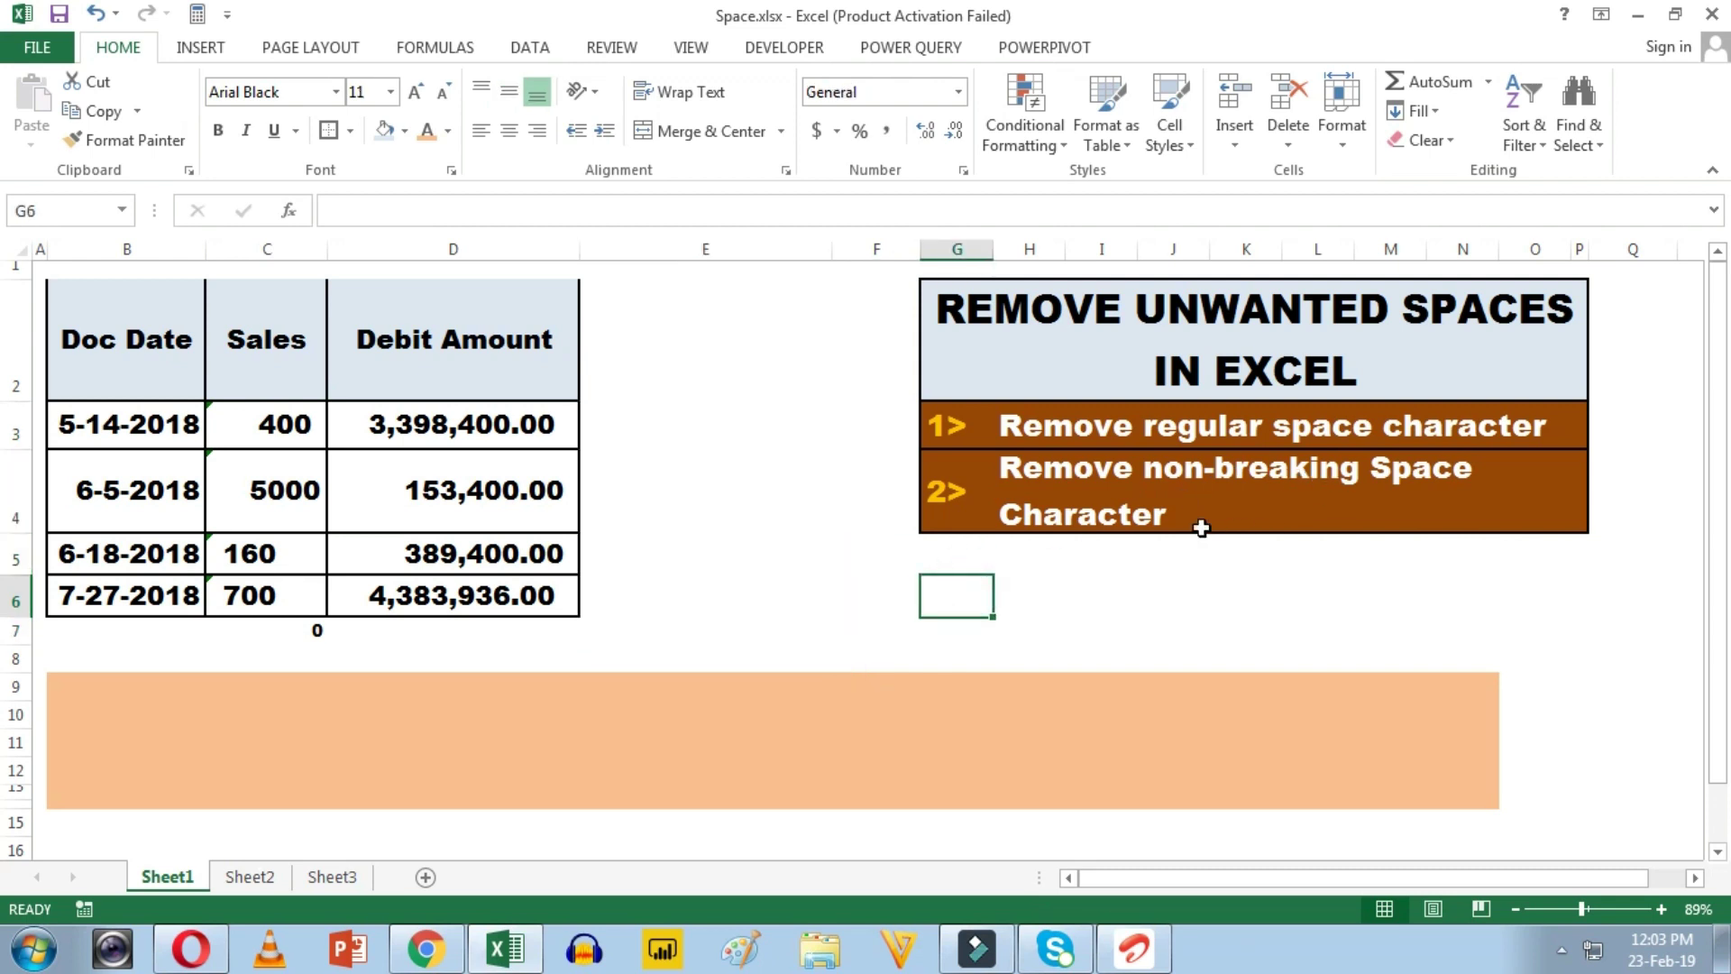
Step: Set the font color of the merged note cell B9 about non-breaking spaces to black
{"action": "left_click", "coordinate": [158, 724]}
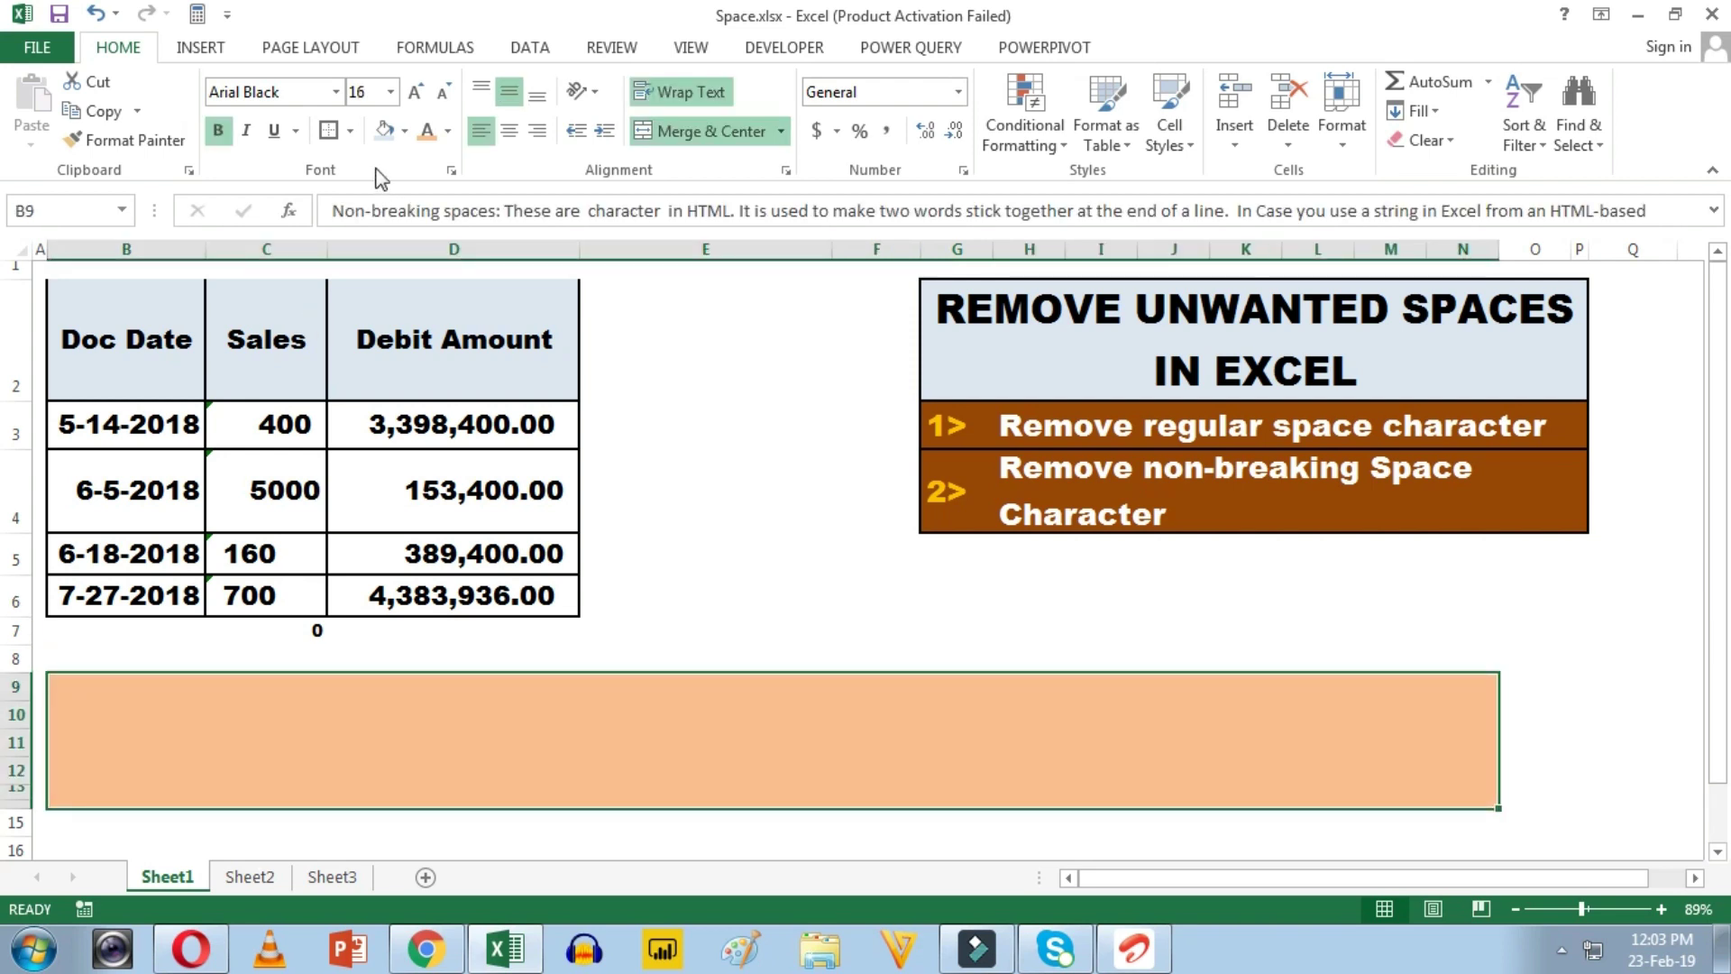
{"action": "left_click", "coordinate": [449, 133]}
{"action": "left_click", "coordinate": [451, 166]}
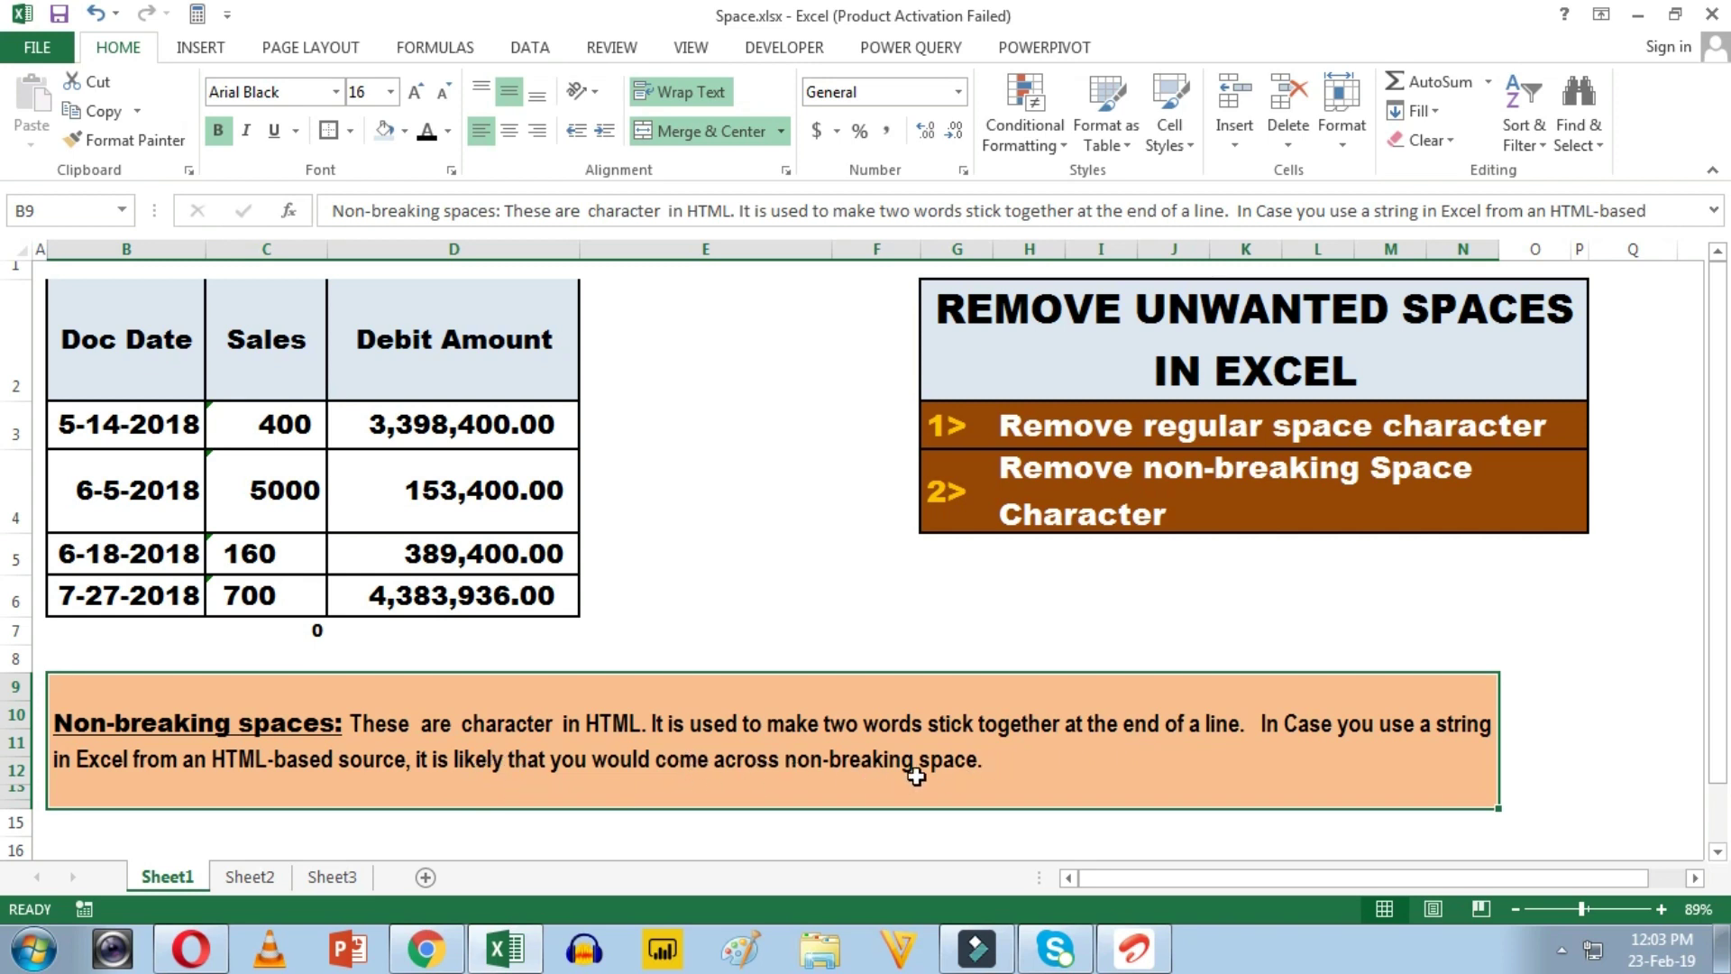
Step: Examine the Debit Amount entries in column D and check the contents of D3 for a leading space
{"action": "left_click", "coordinate": [477, 419]}
{"action": "left_click_drag", "start_coordinate": [433, 367], "coordinate": [427, 596]}
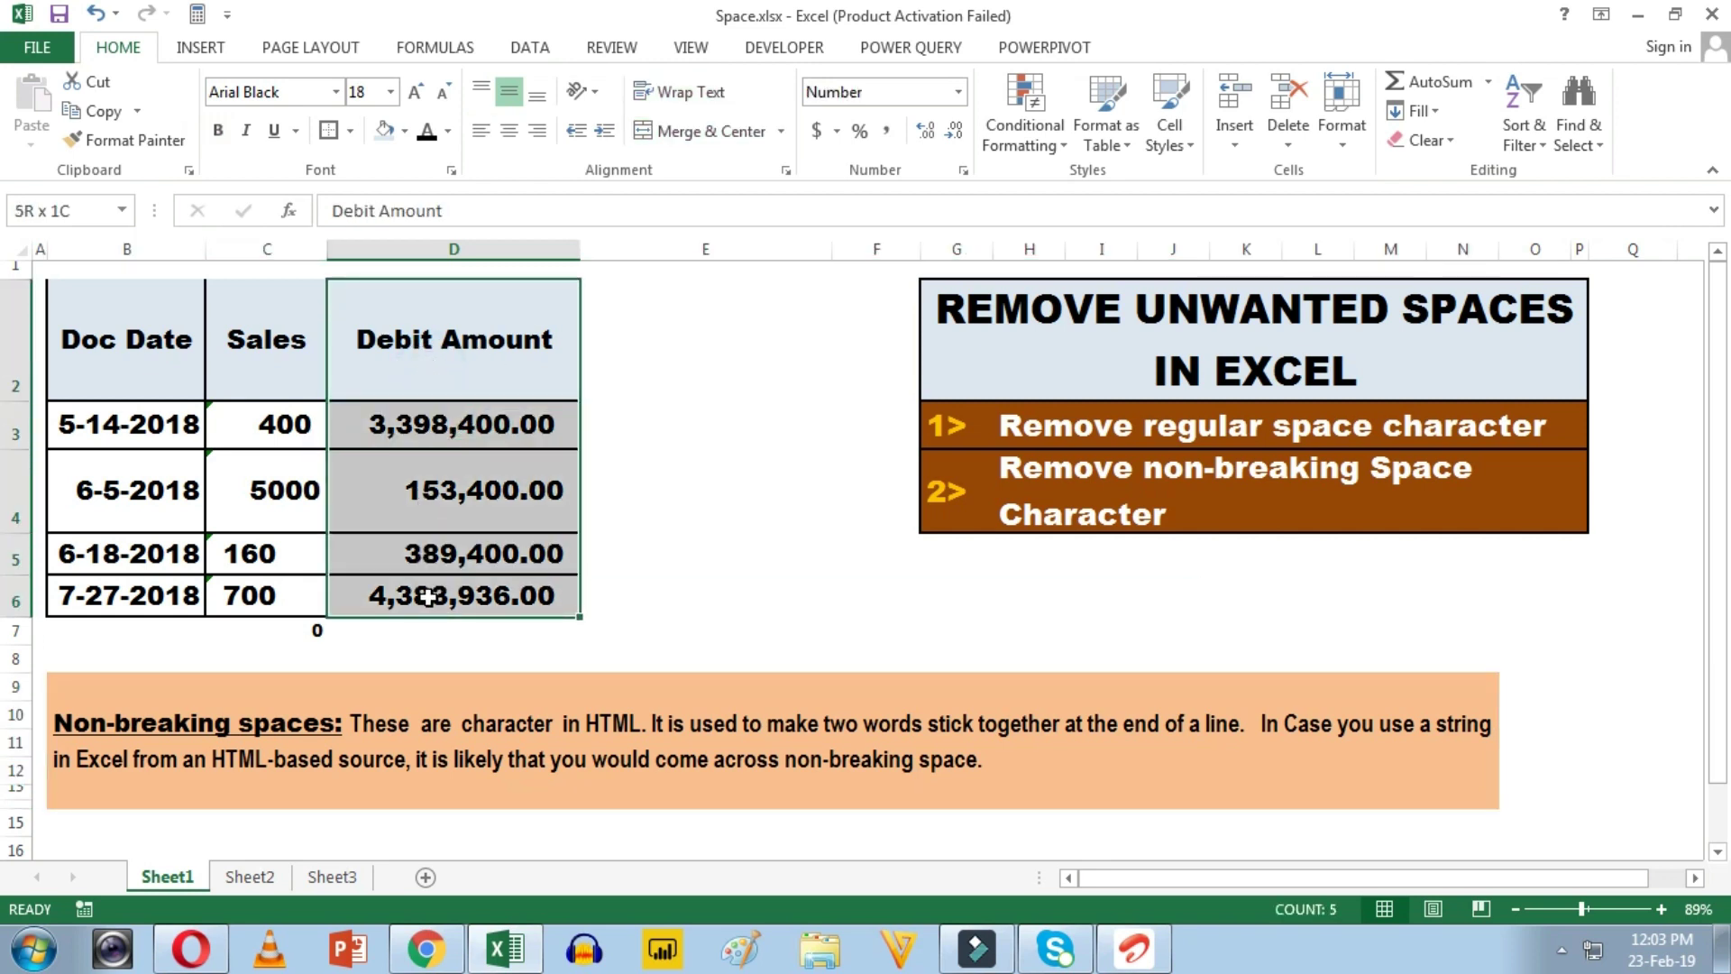
{"action": "left_click", "coordinate": [478, 431]}
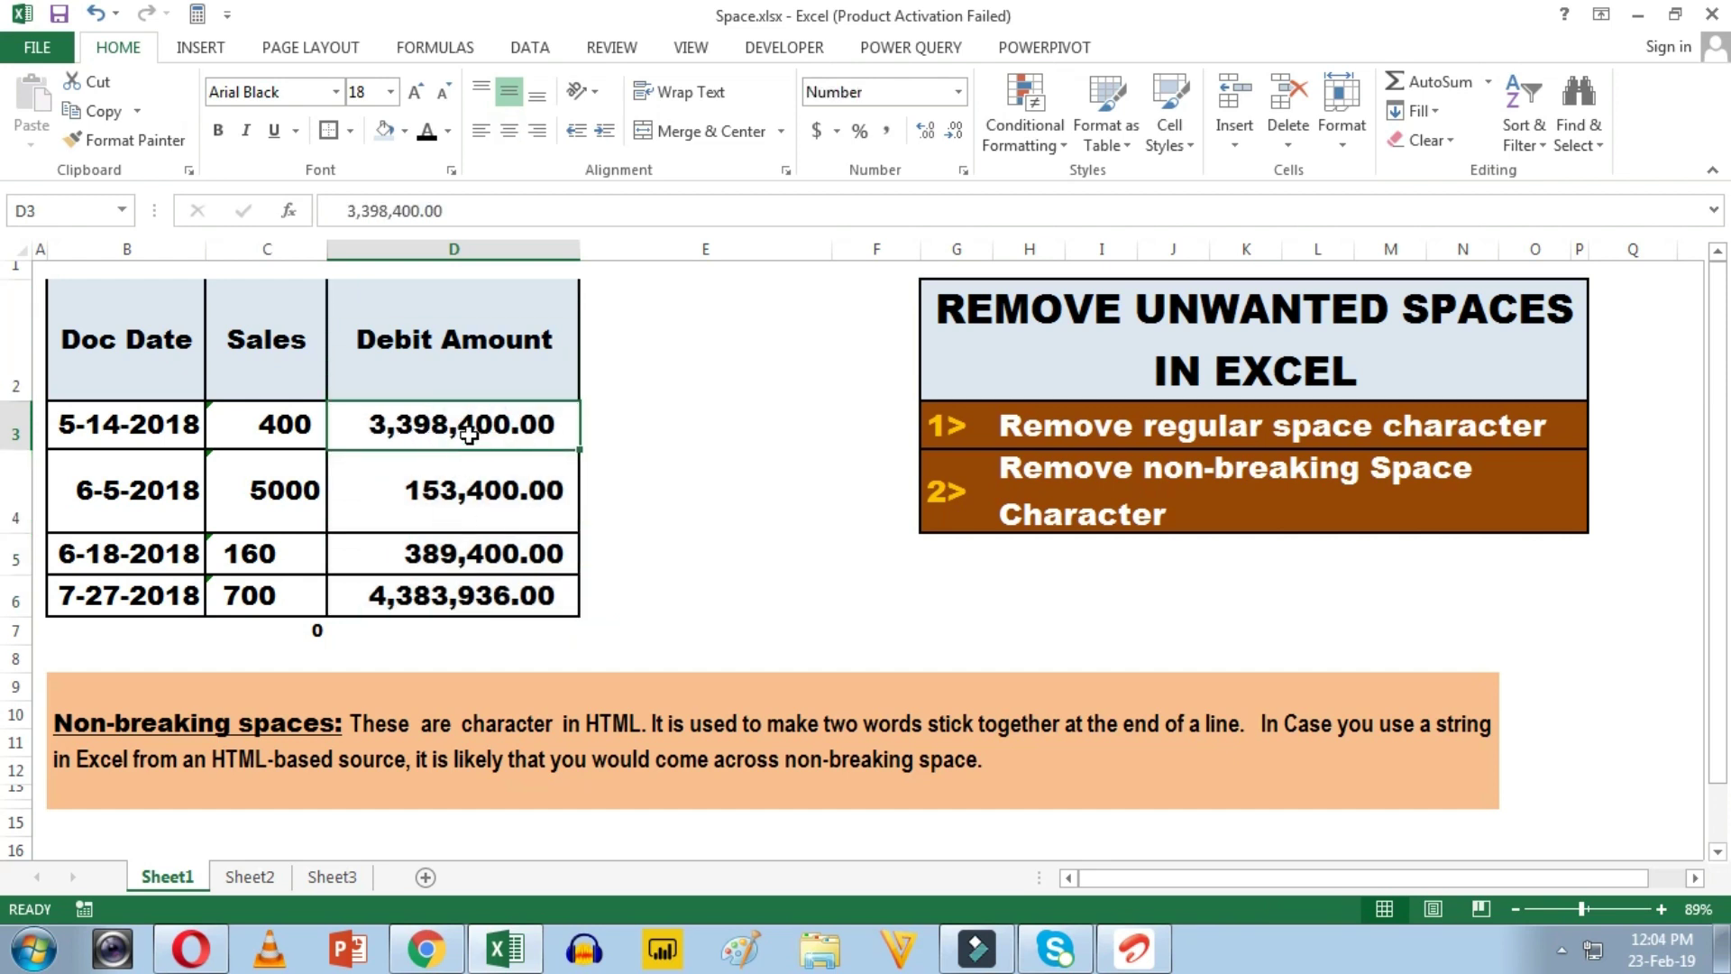
{"action": "left_click", "coordinate": [488, 203]}
{"action": "left_click", "coordinate": [328, 207]}
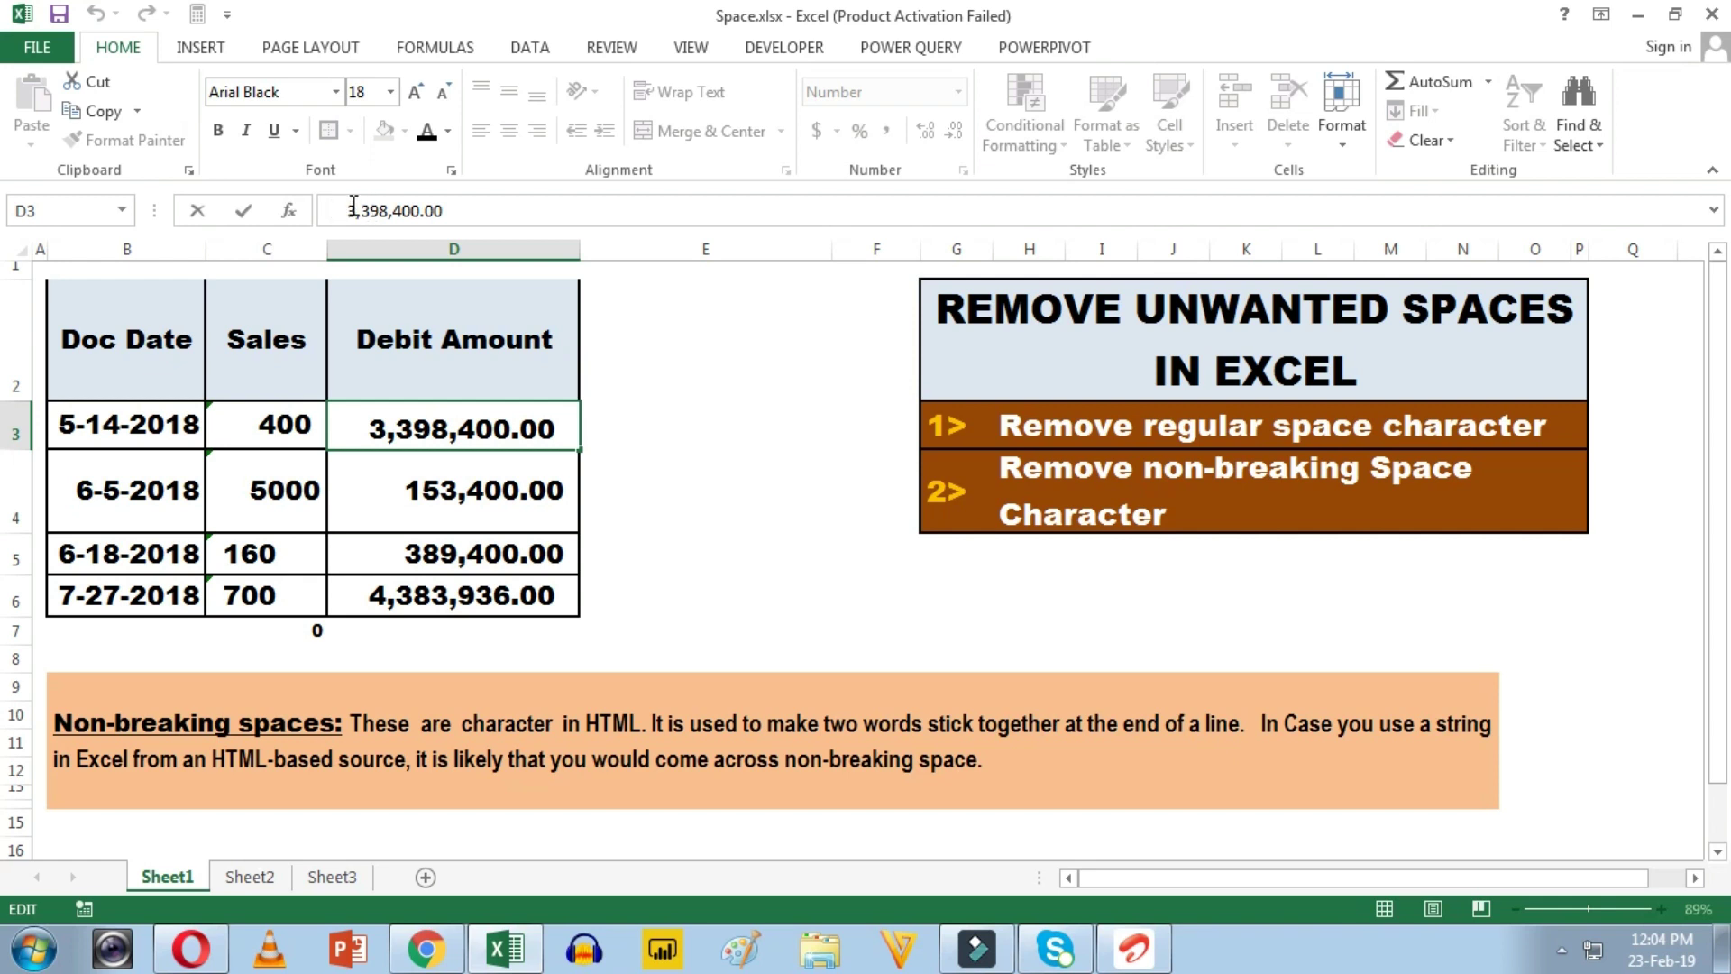
Step: Try to convert the first Debit Amount to a number by entering =TRIM(D3)+0 in E3
{"action": "left_click", "coordinate": [600, 430]}
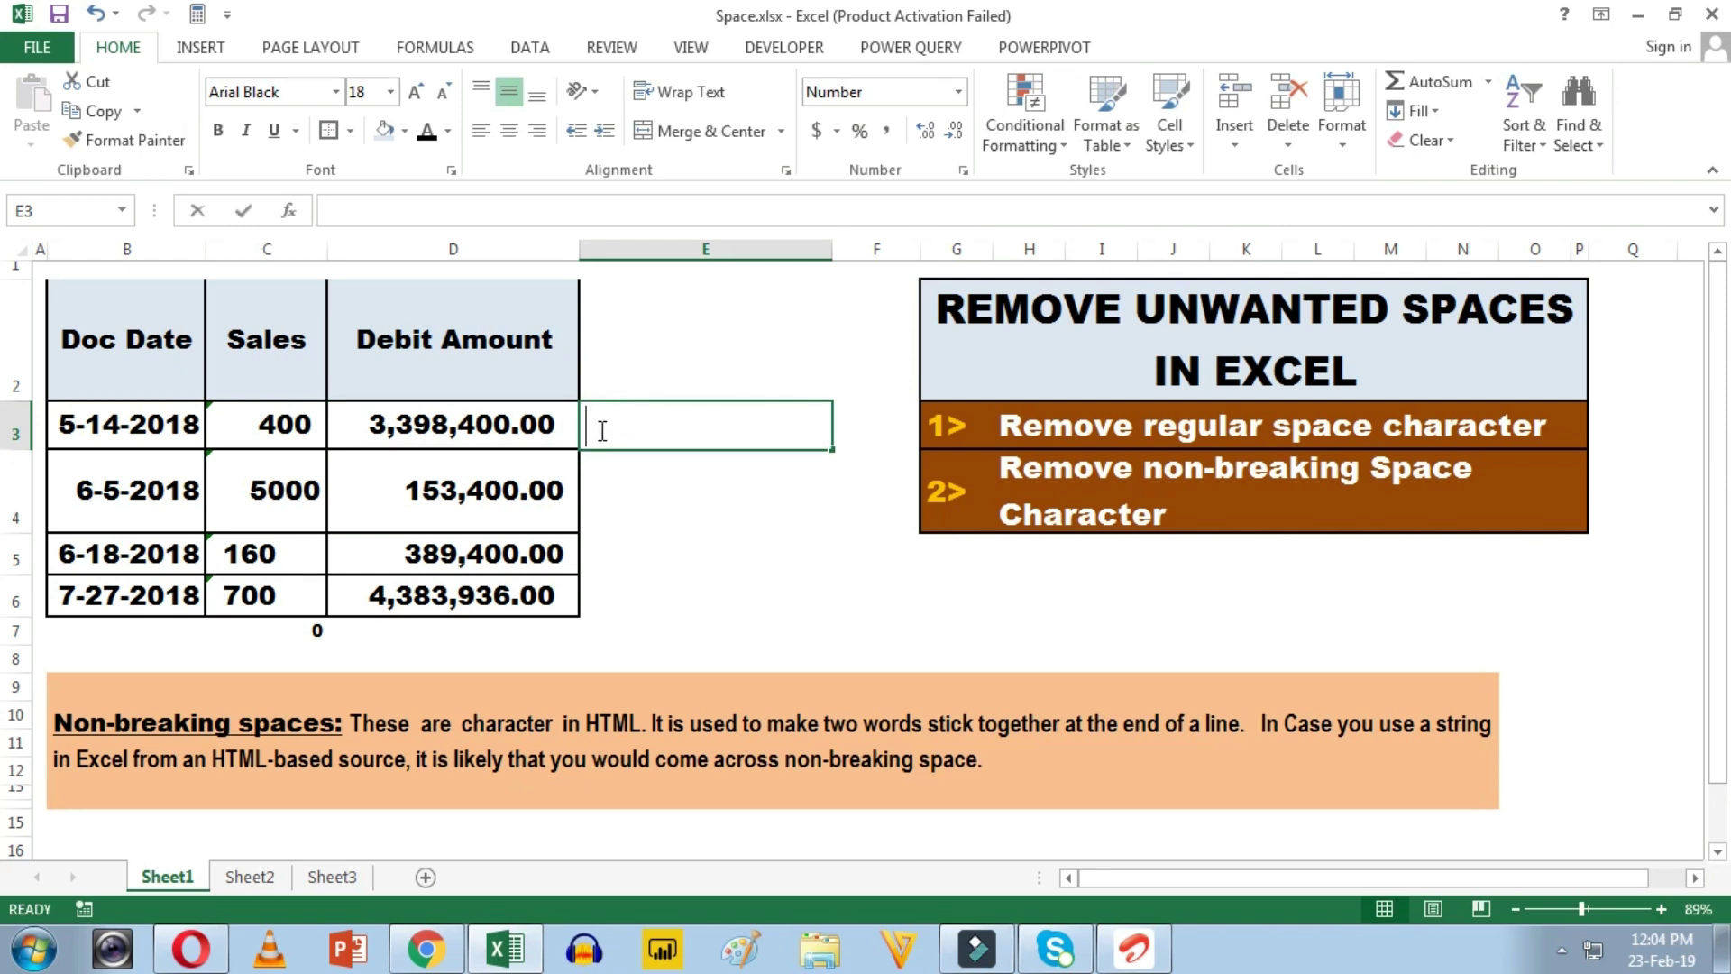
{"action": "type", "text": "=TRIM("}
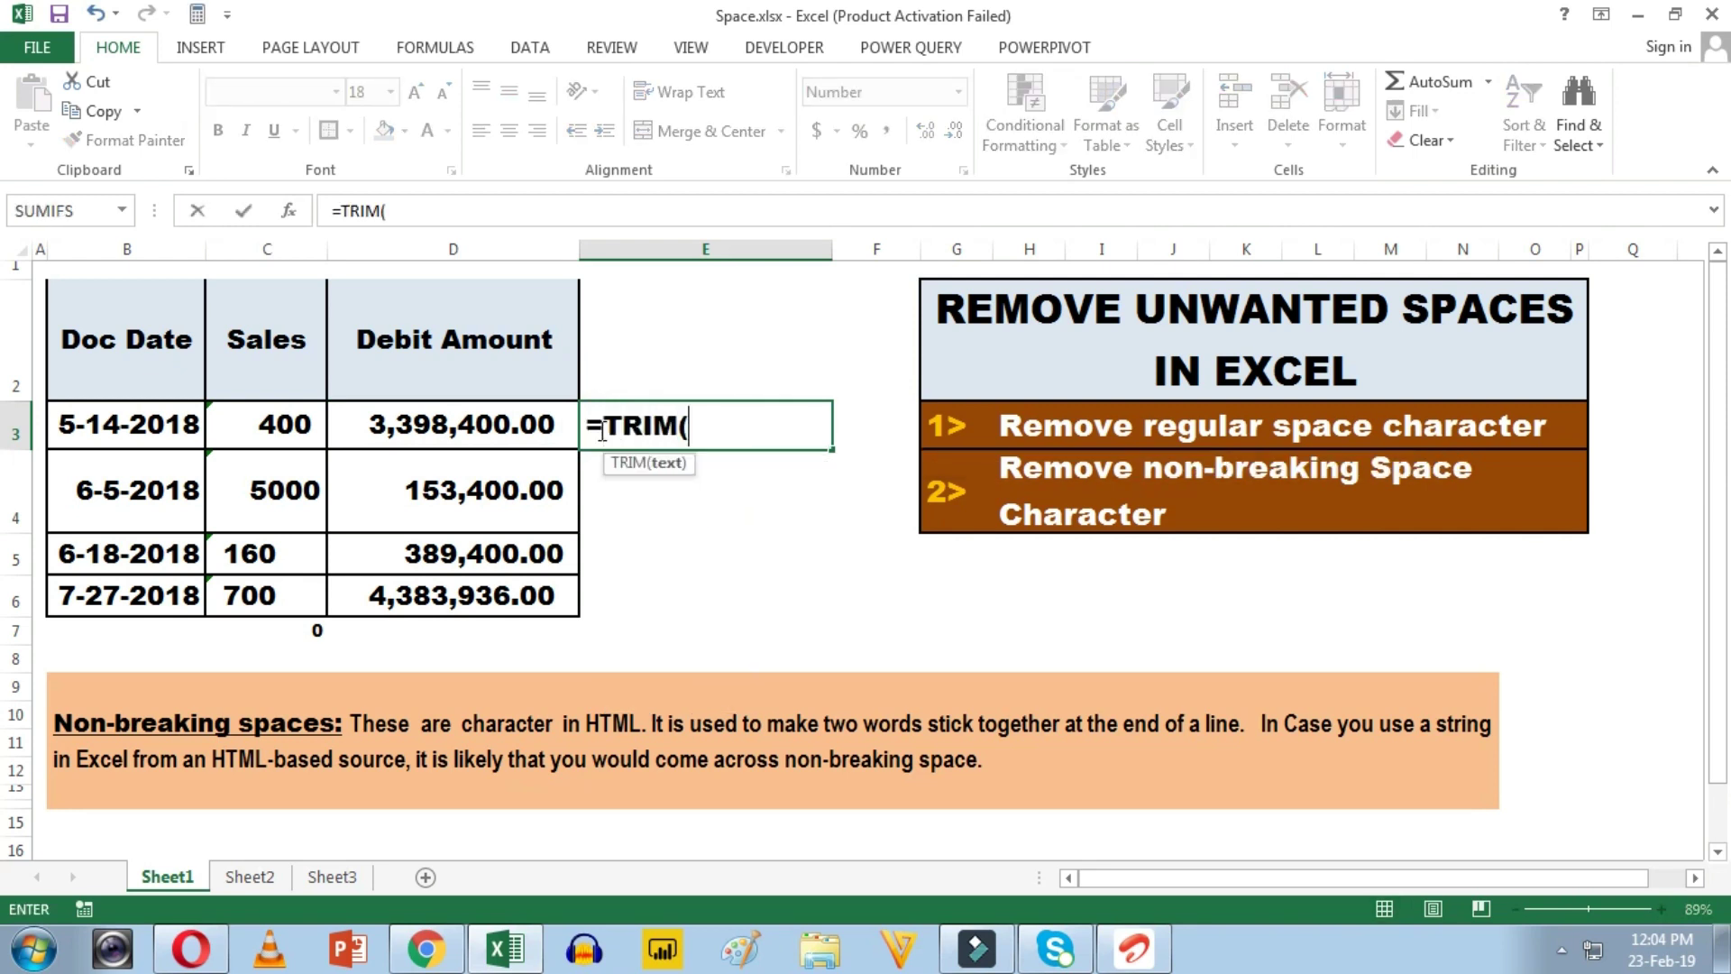
{"action": "left_click", "coordinate": [460, 424]}
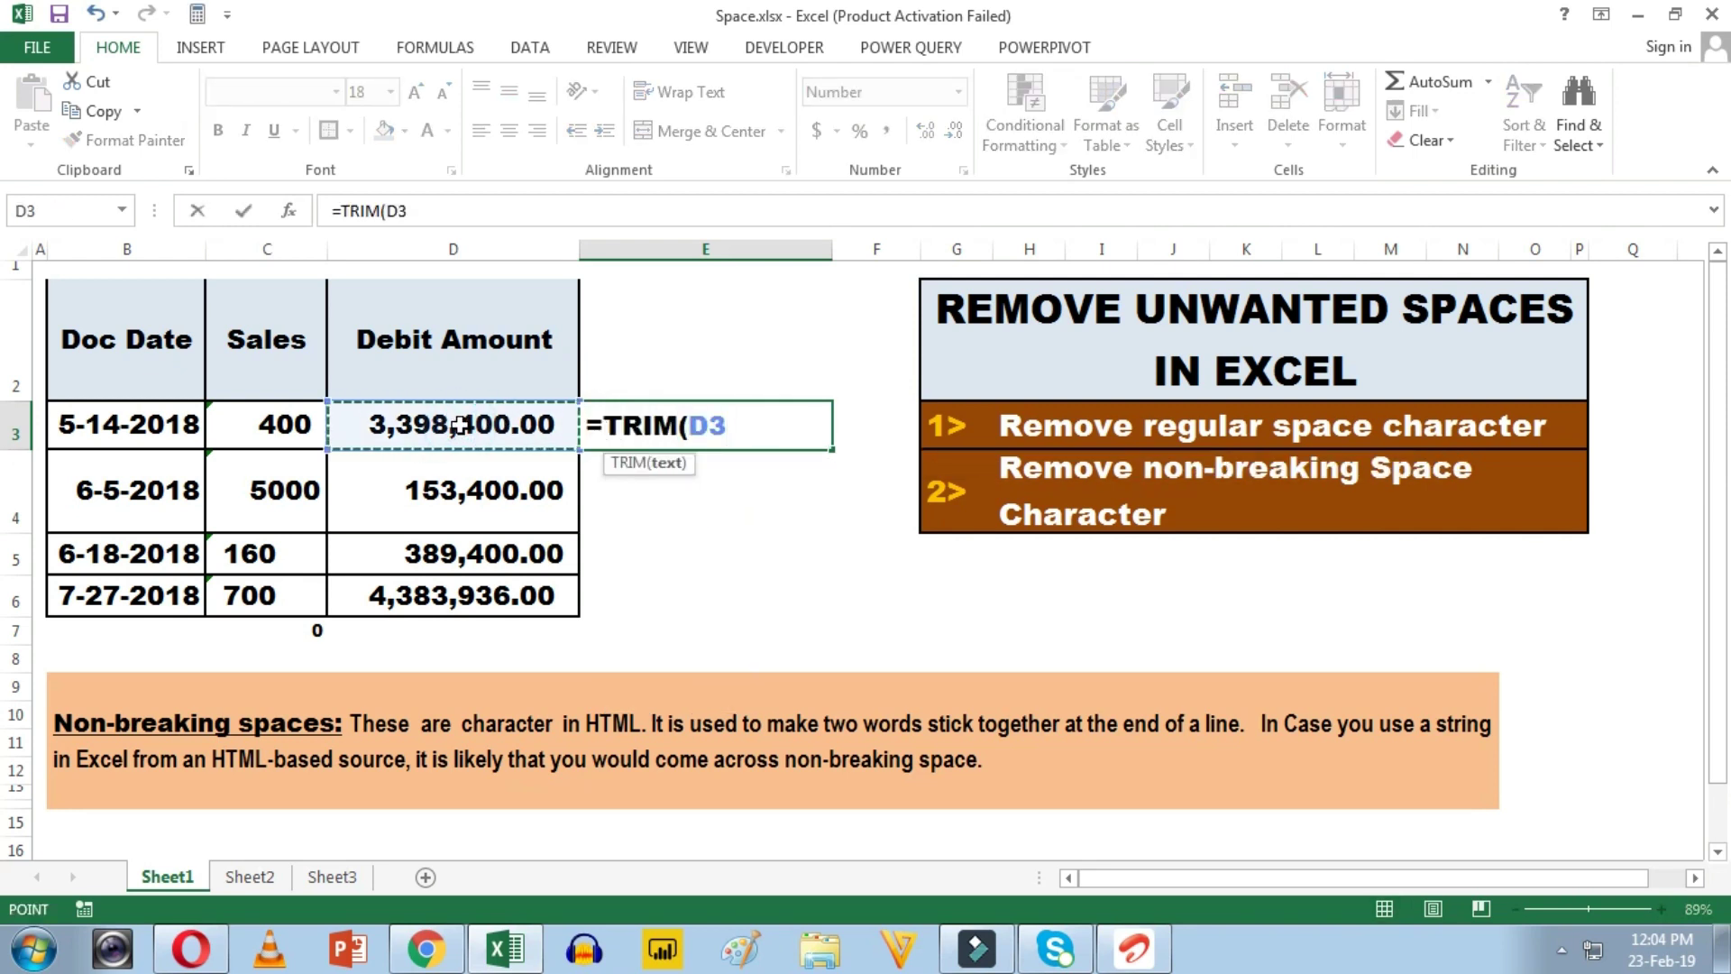
{"action": "type", "text": ")+-0"}
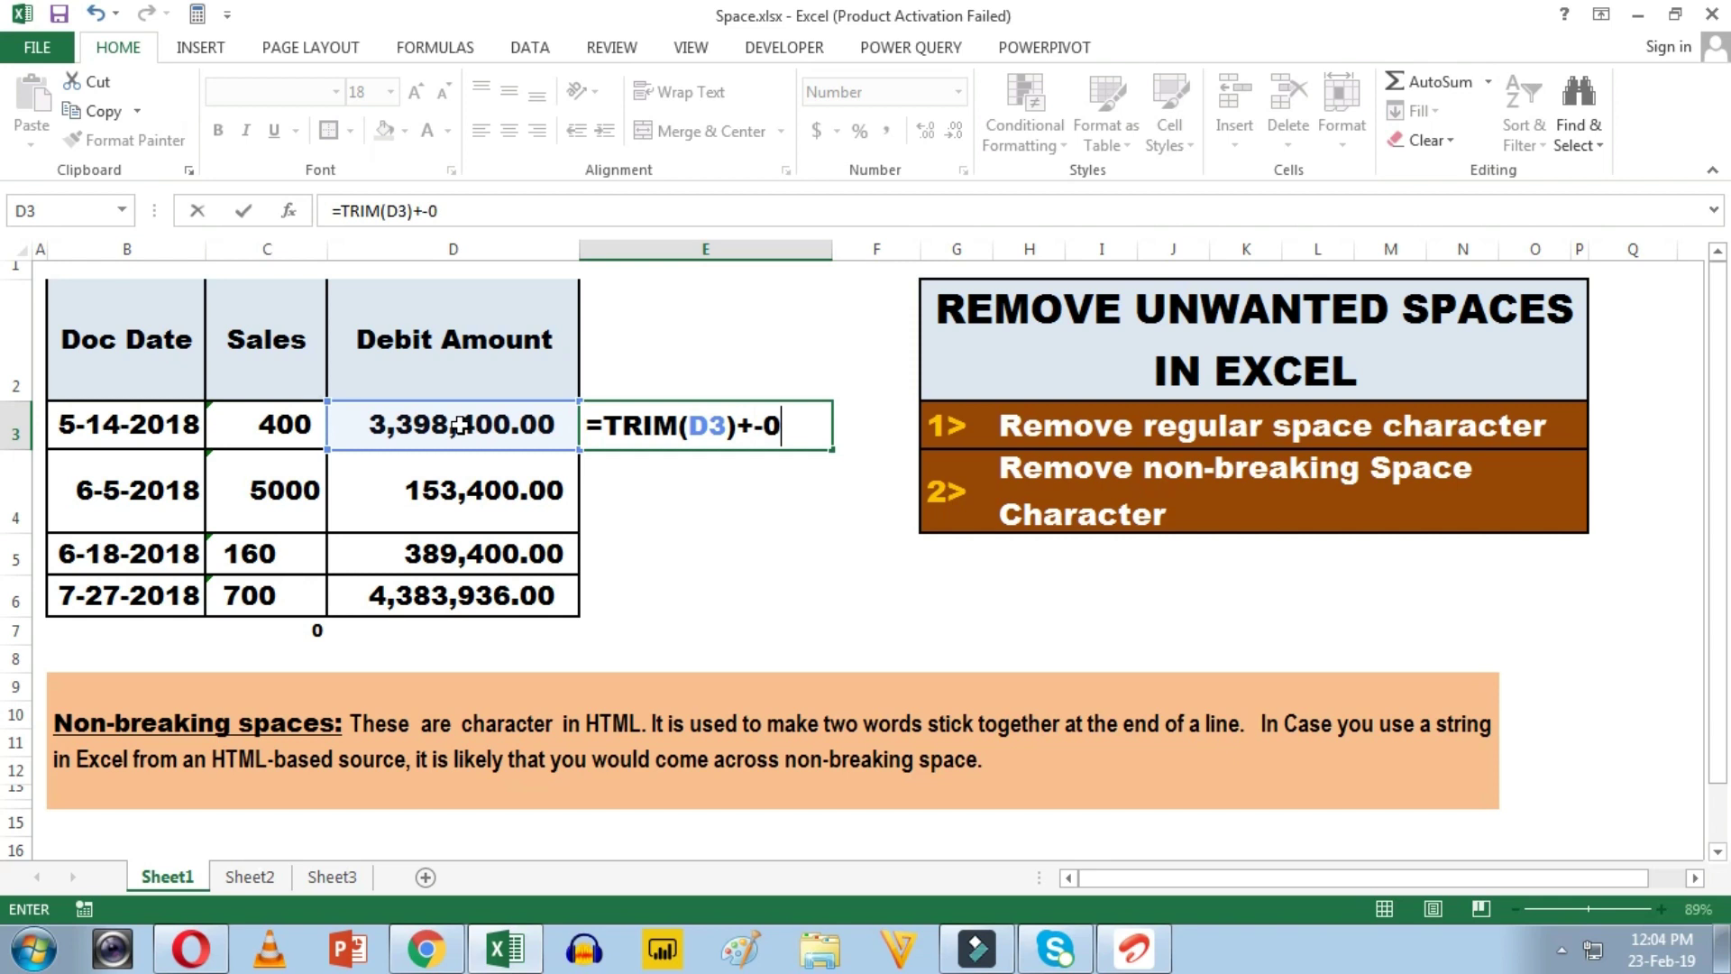
{"action": "key", "text": "ctrl+Return"}
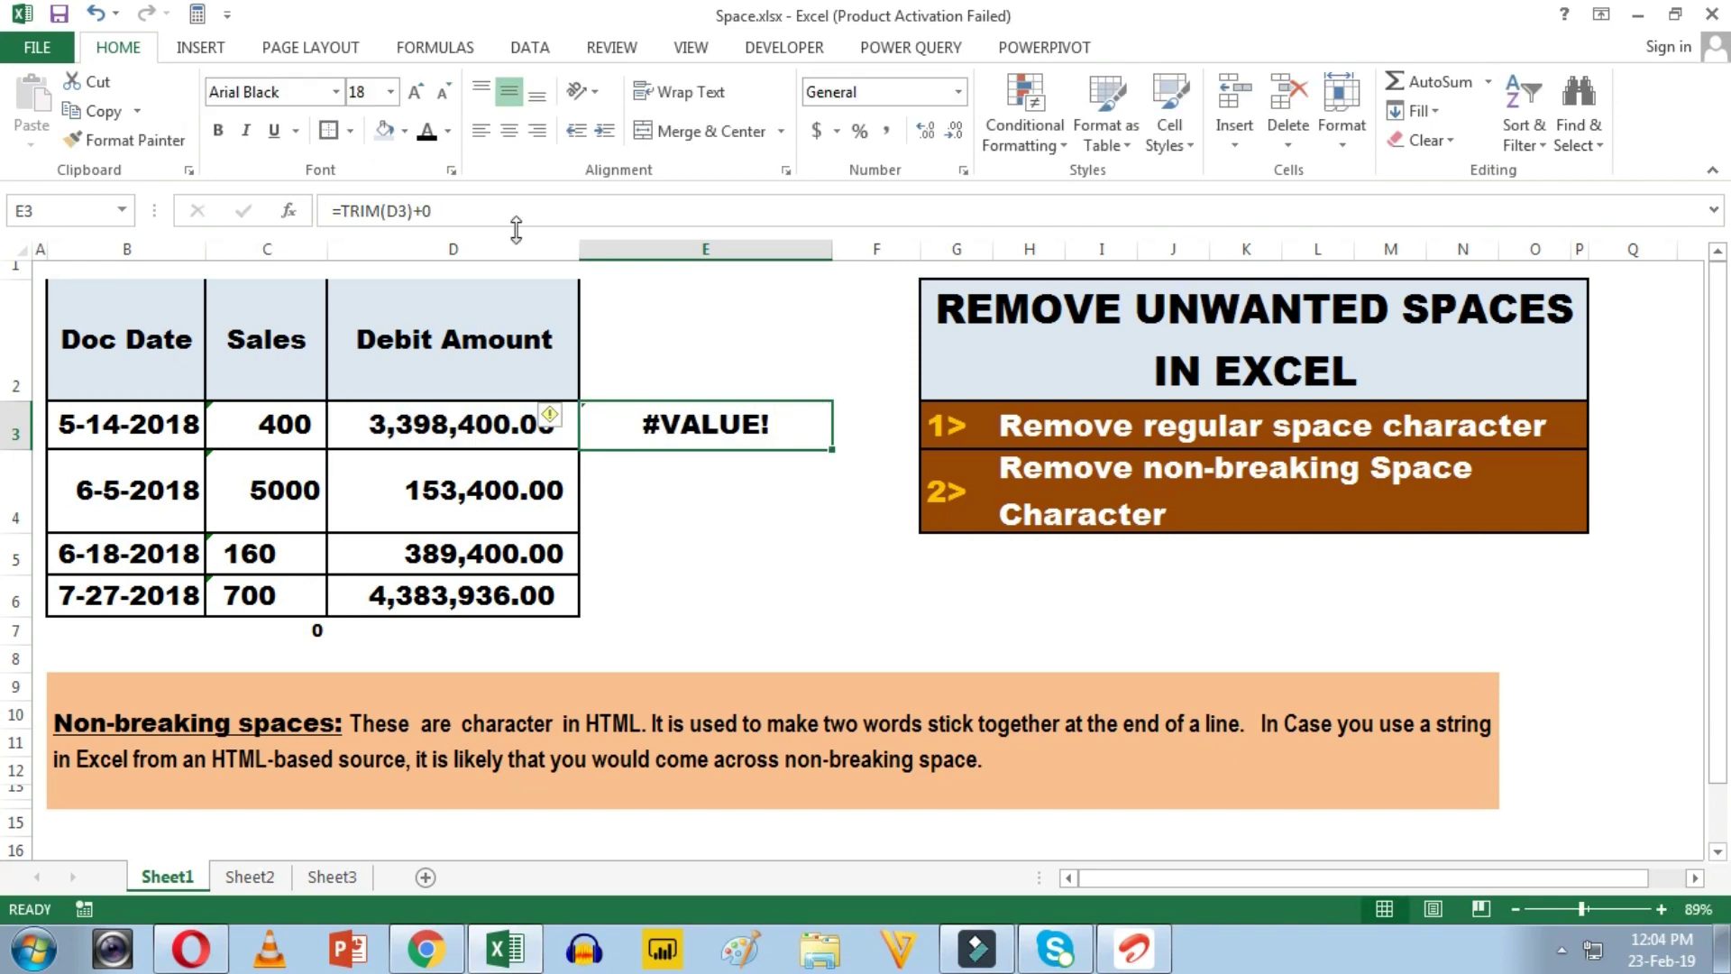
Step: Change the formula in E3 to =TRIM(D3) and fill it down through E6
{"action": "left_click", "coordinate": [441, 213]}
{"action": "key", "text": "BackSpace"}
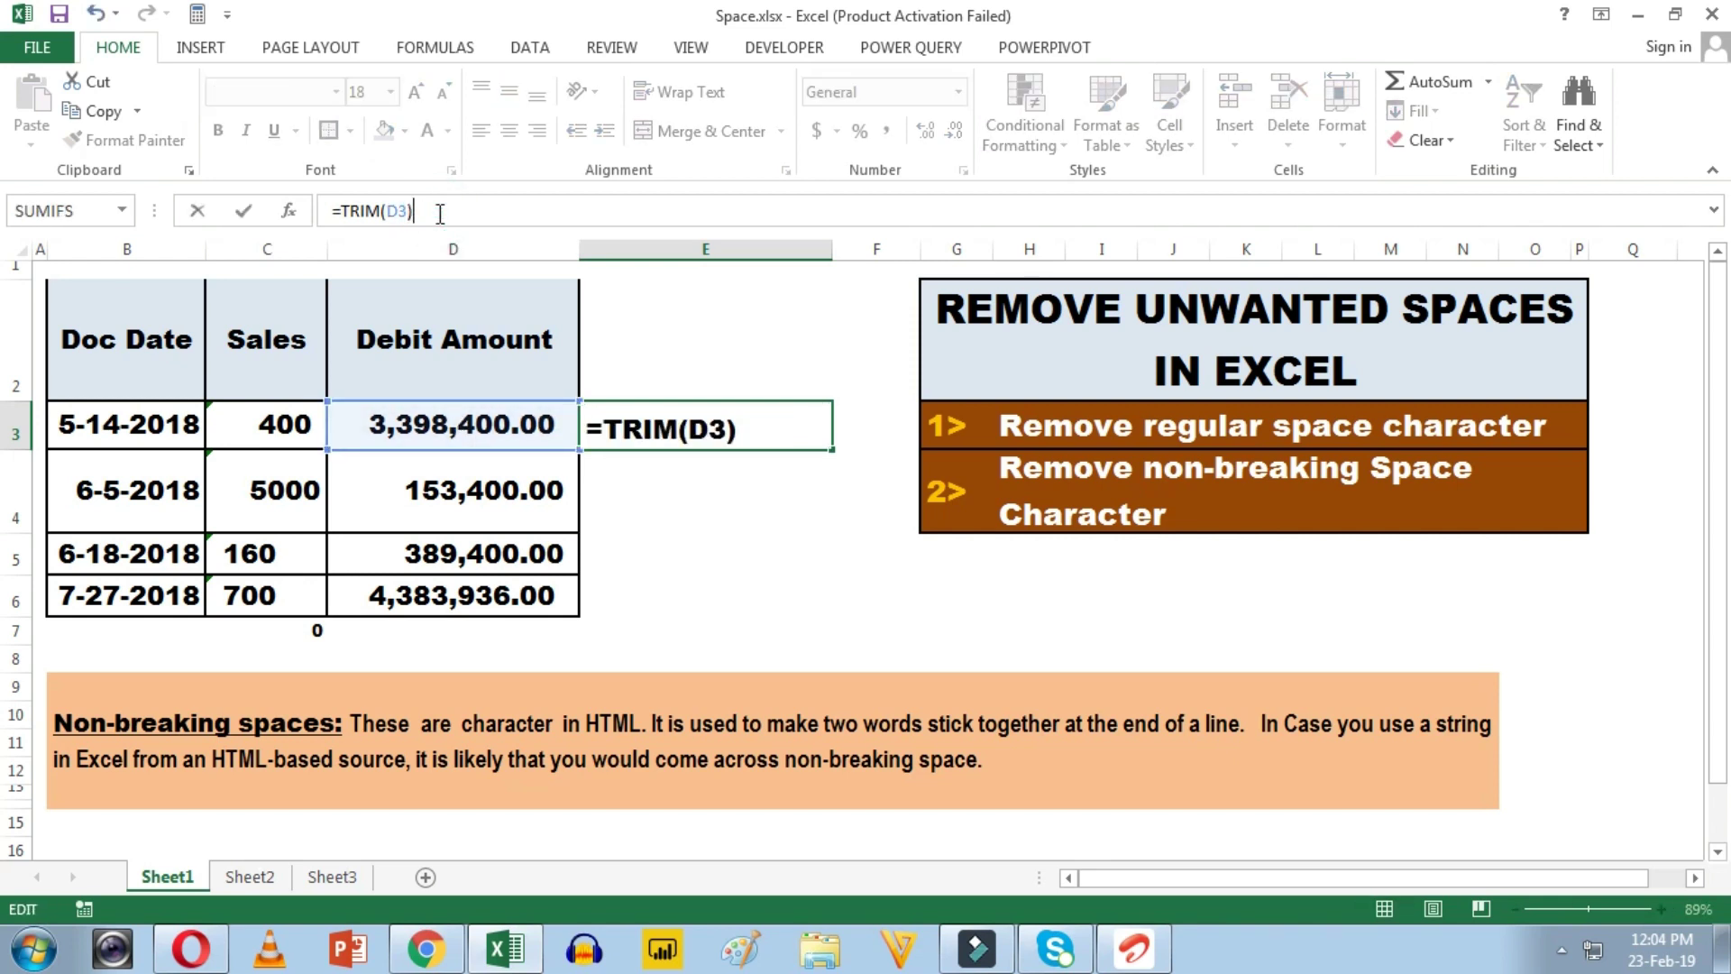
{"action": "key", "text": "Return"}
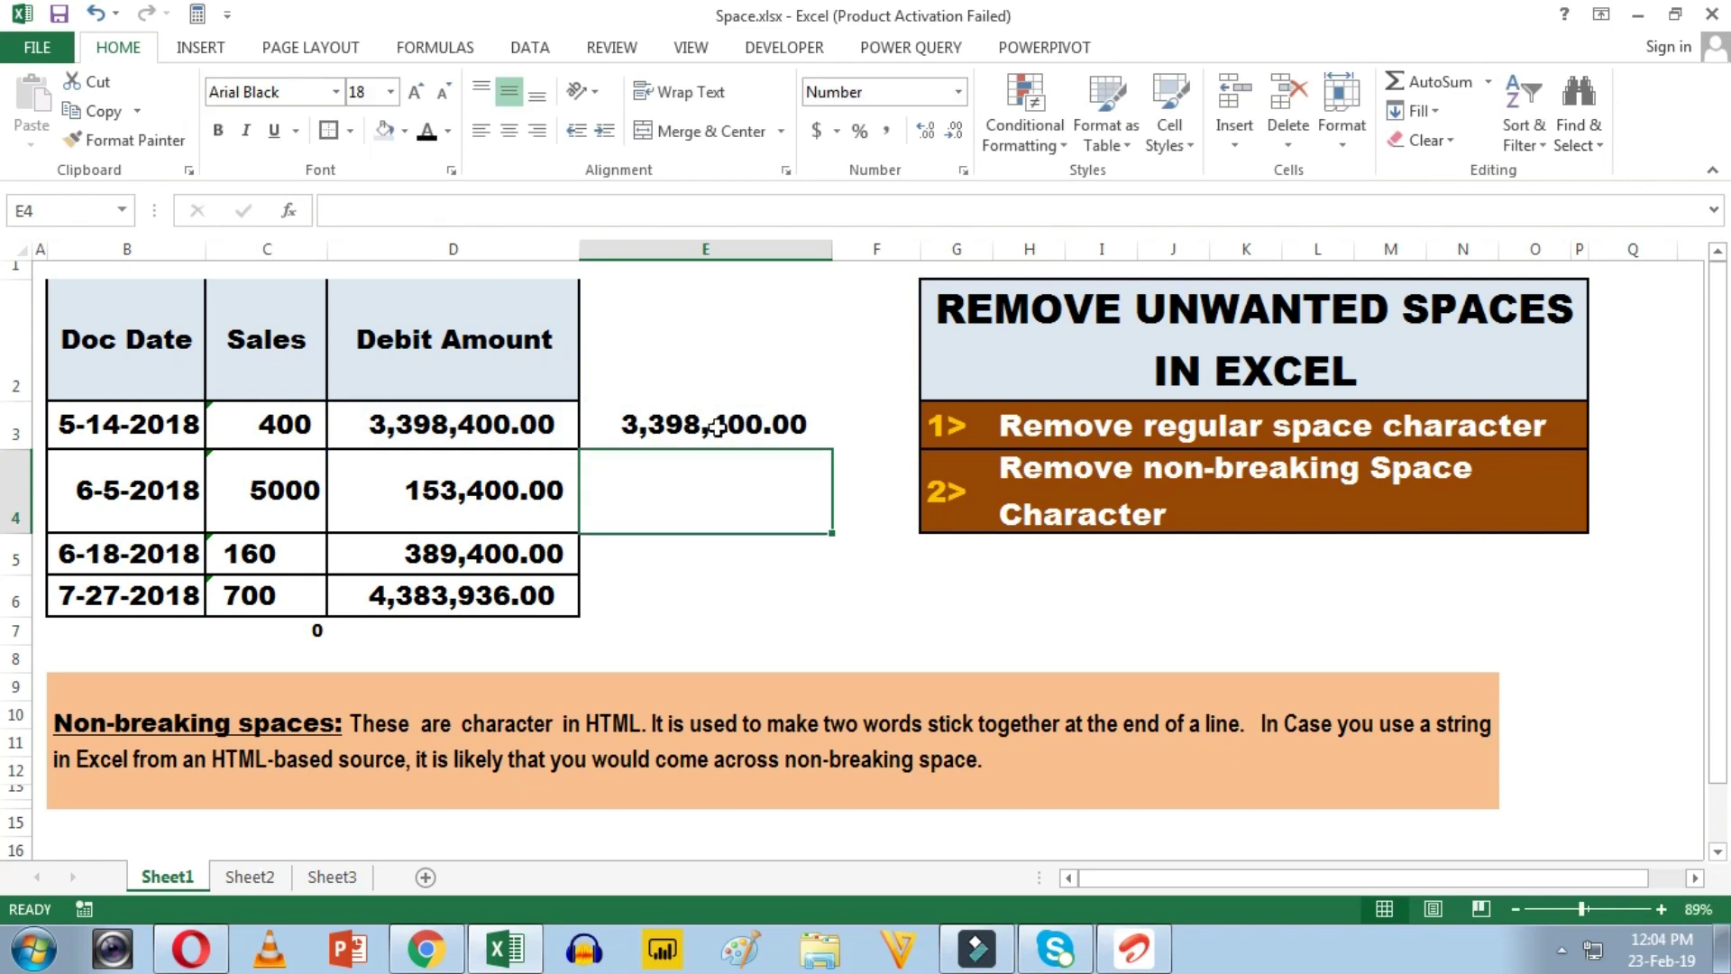
{"action": "left_click", "coordinate": [716, 427]}
{"action": "left_click_drag", "start_coordinate": [830, 451], "coordinate": [830, 618]}
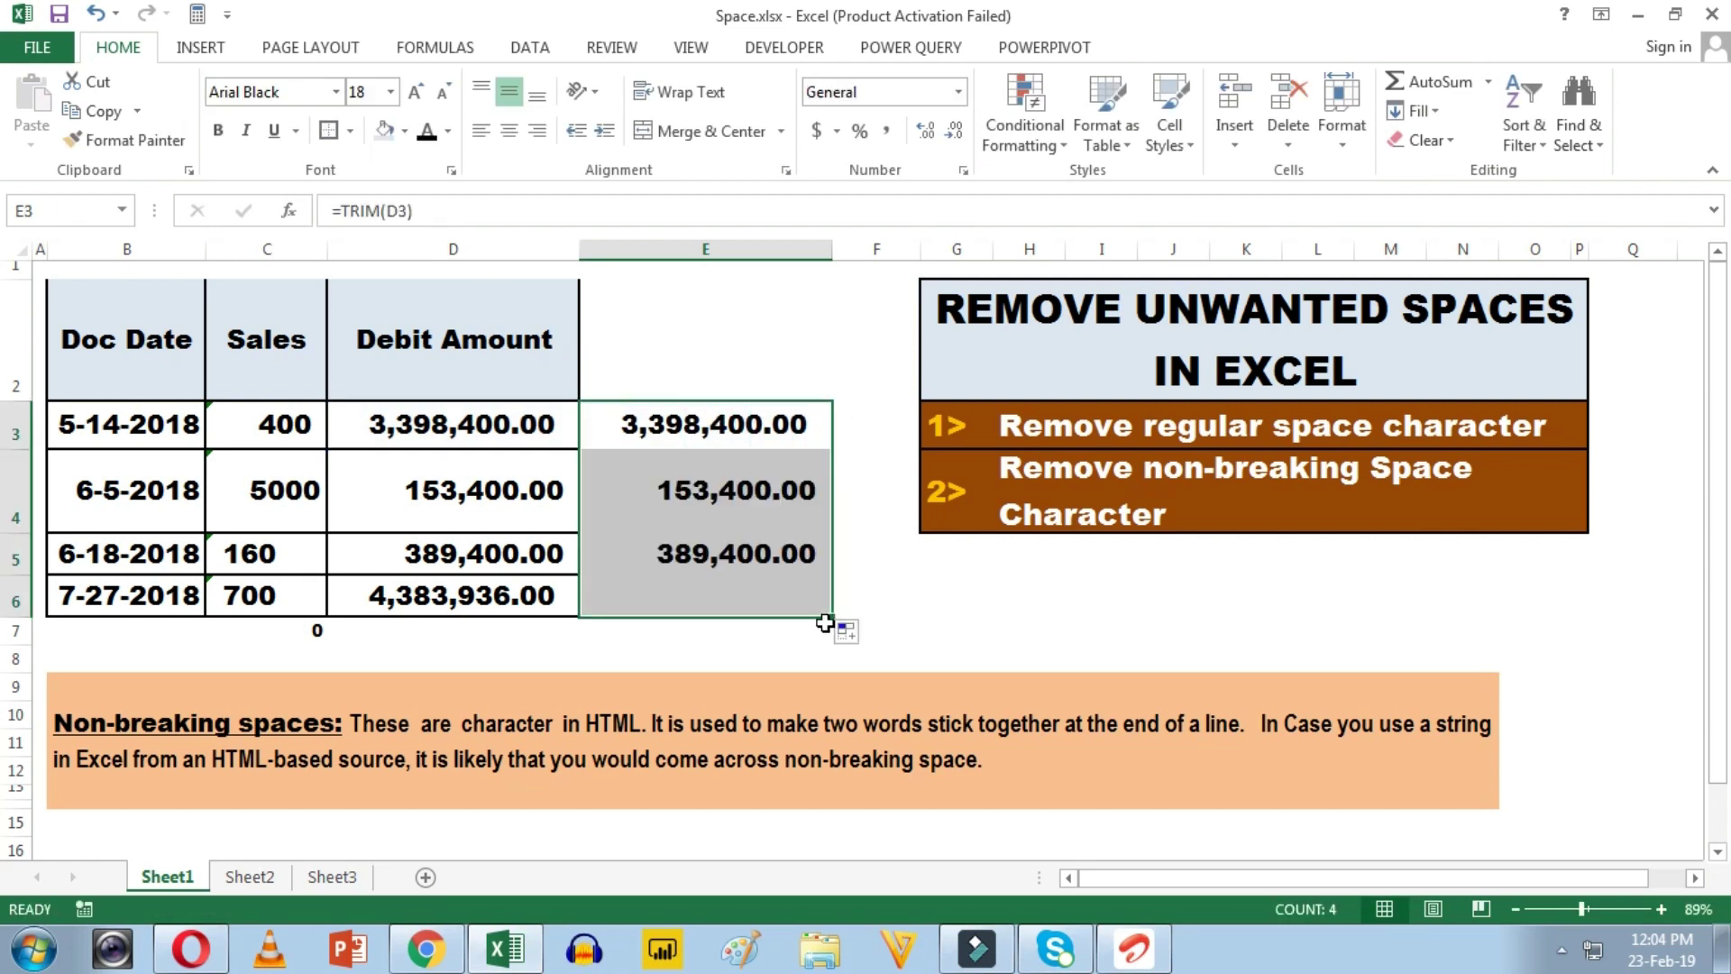
Step: Total the trimmed amounts by entering =SUM(E3:E6) in E7 and check the result
{"action": "left_click", "coordinate": [656, 630]}
{"action": "type", "text": "=SUM("}
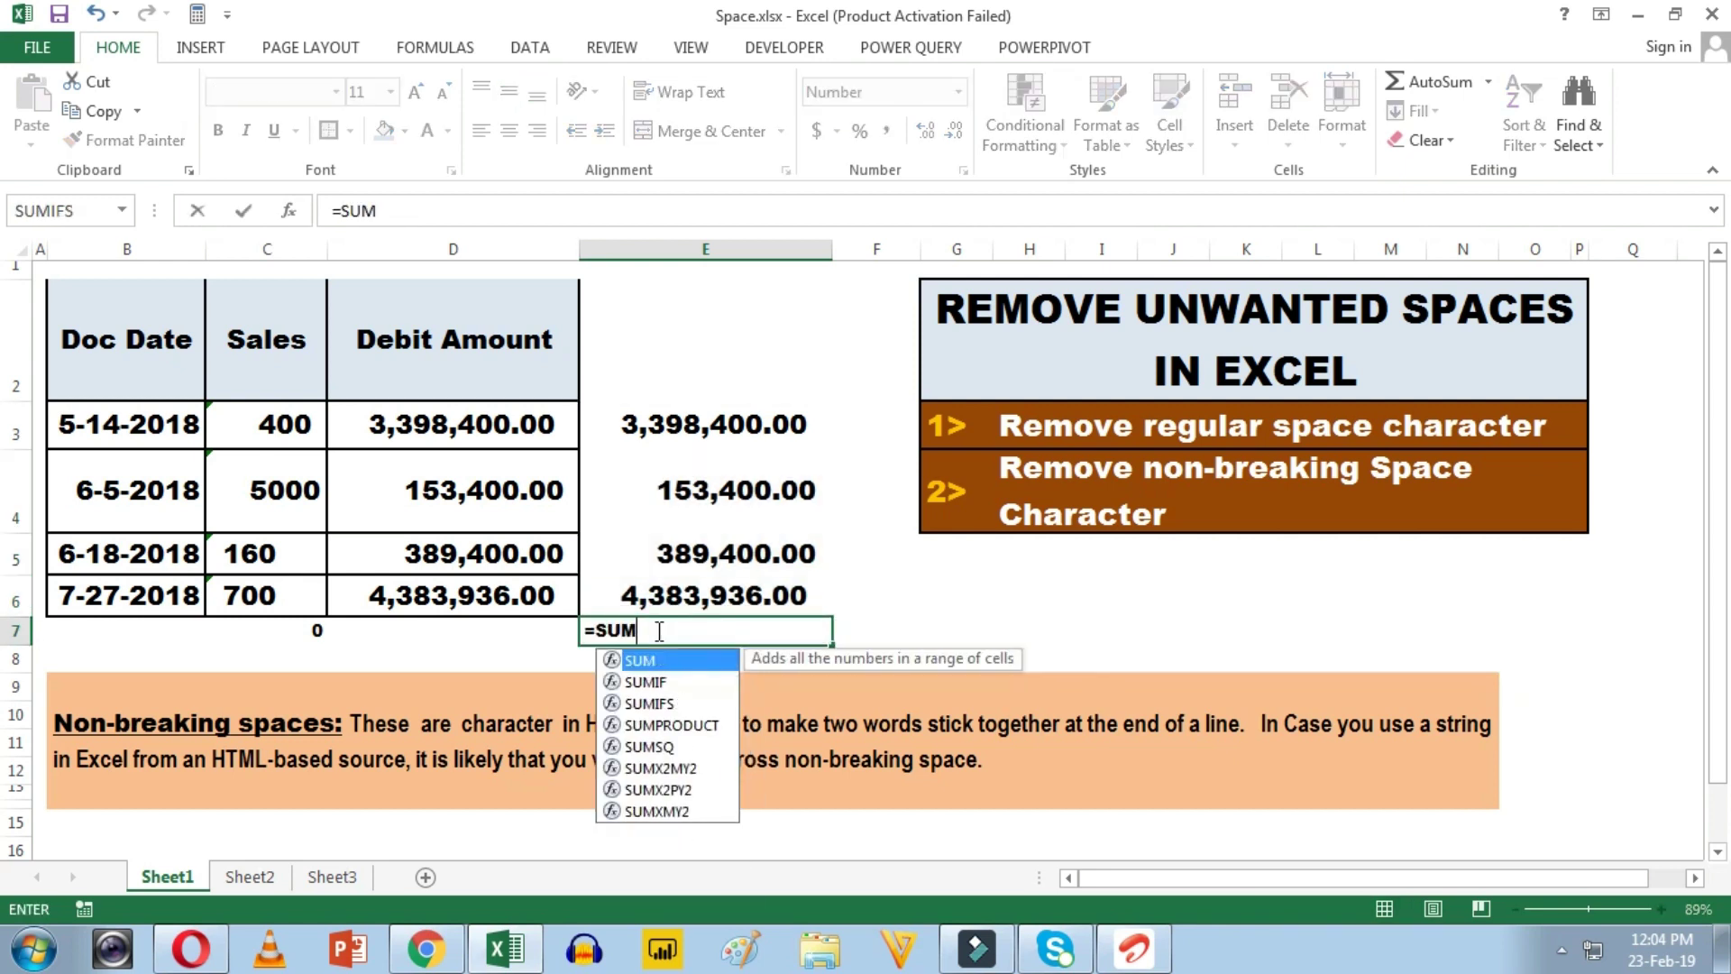
{"action": "left_click_drag", "start_coordinate": [685, 424], "coordinate": [685, 594]}
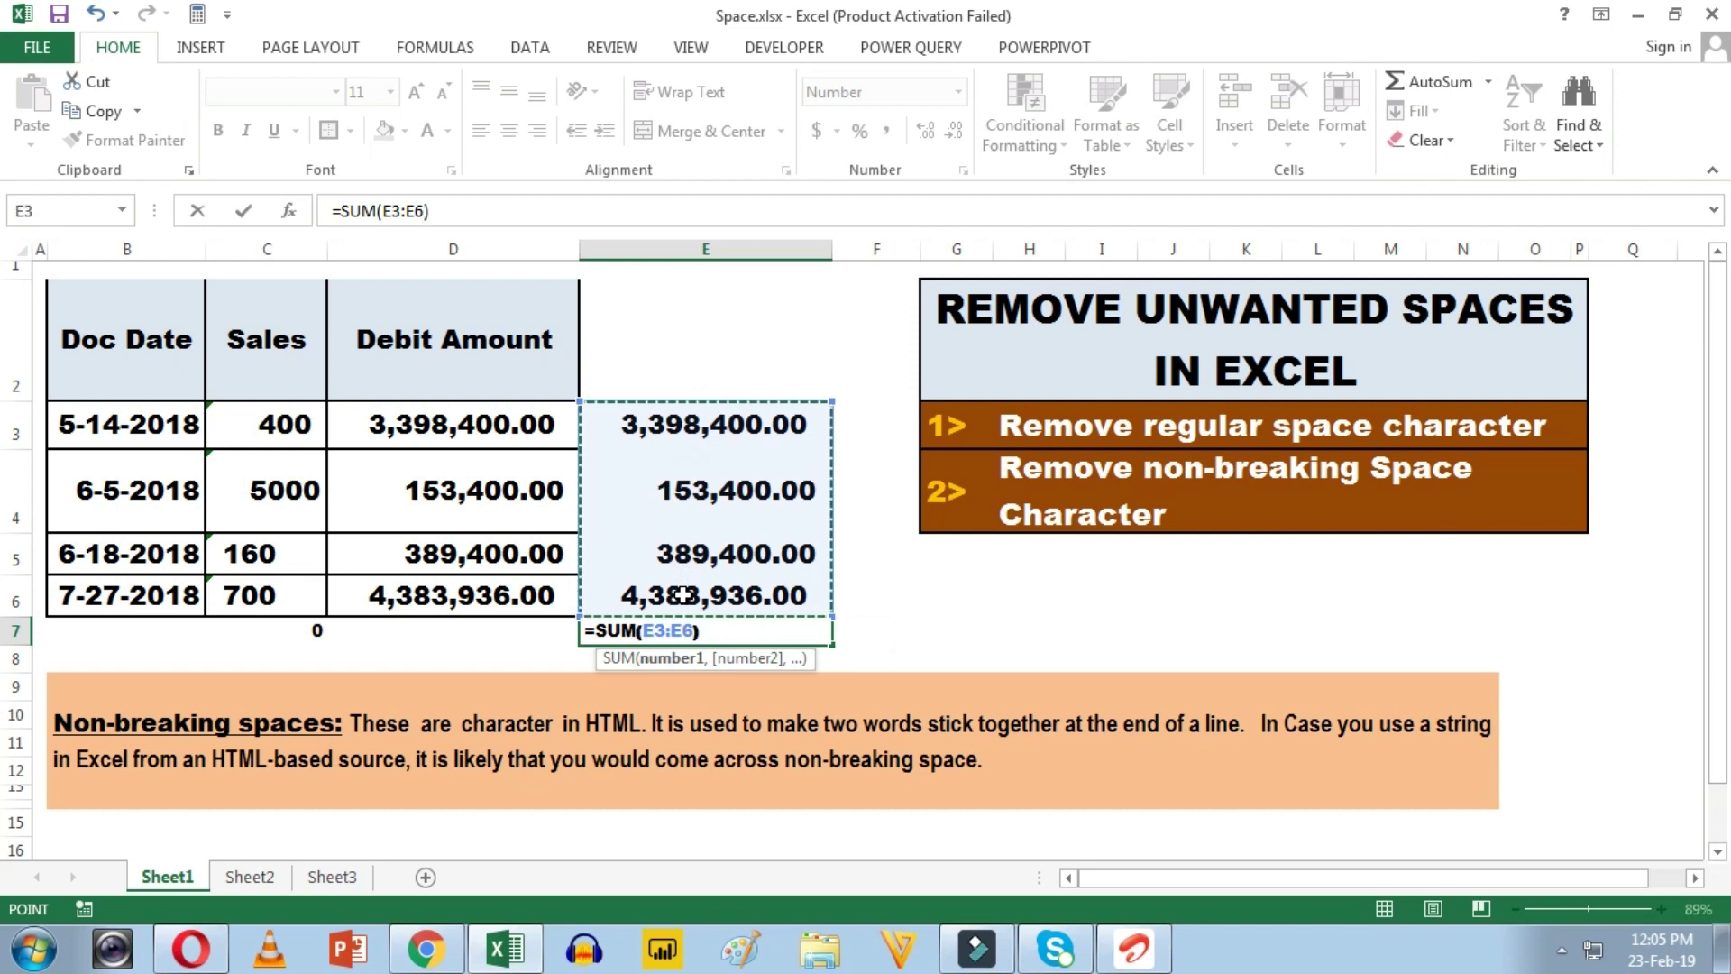
{"action": "key", "text": "Return"}
{"action": "left_click", "coordinate": [757, 633]}
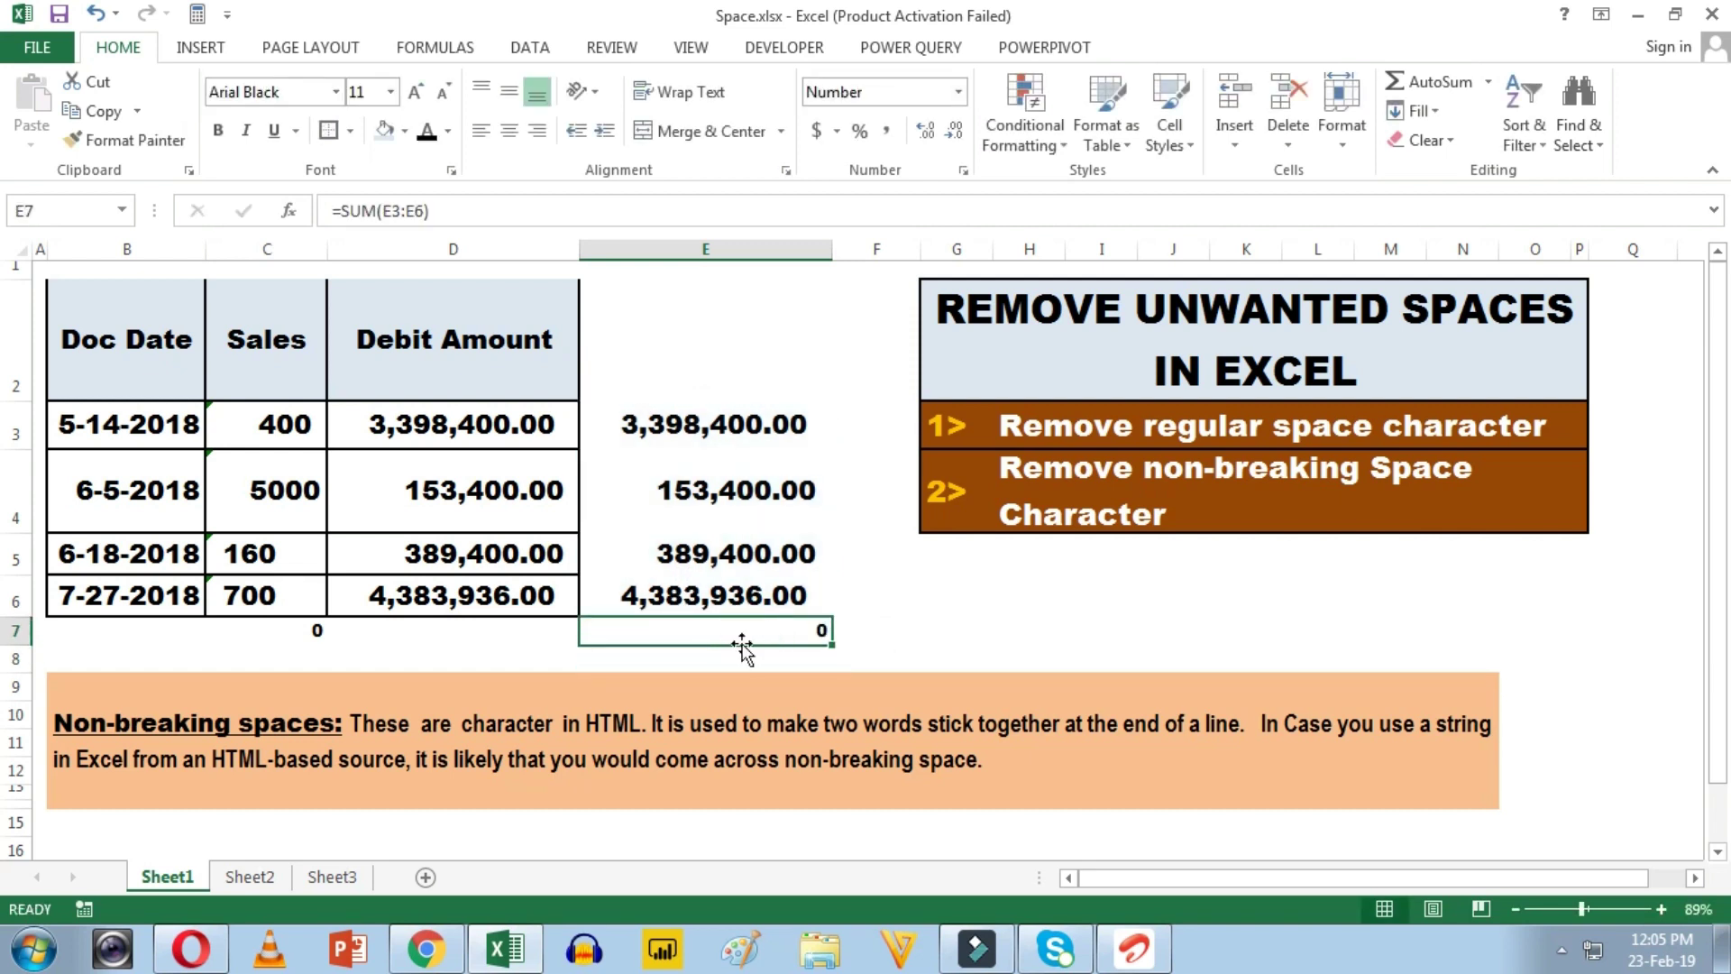
Step: Paste the trimmed result of E3 into E2 as a value and inspect its contents for a leading space
{"action": "left_click", "coordinate": [667, 422]}
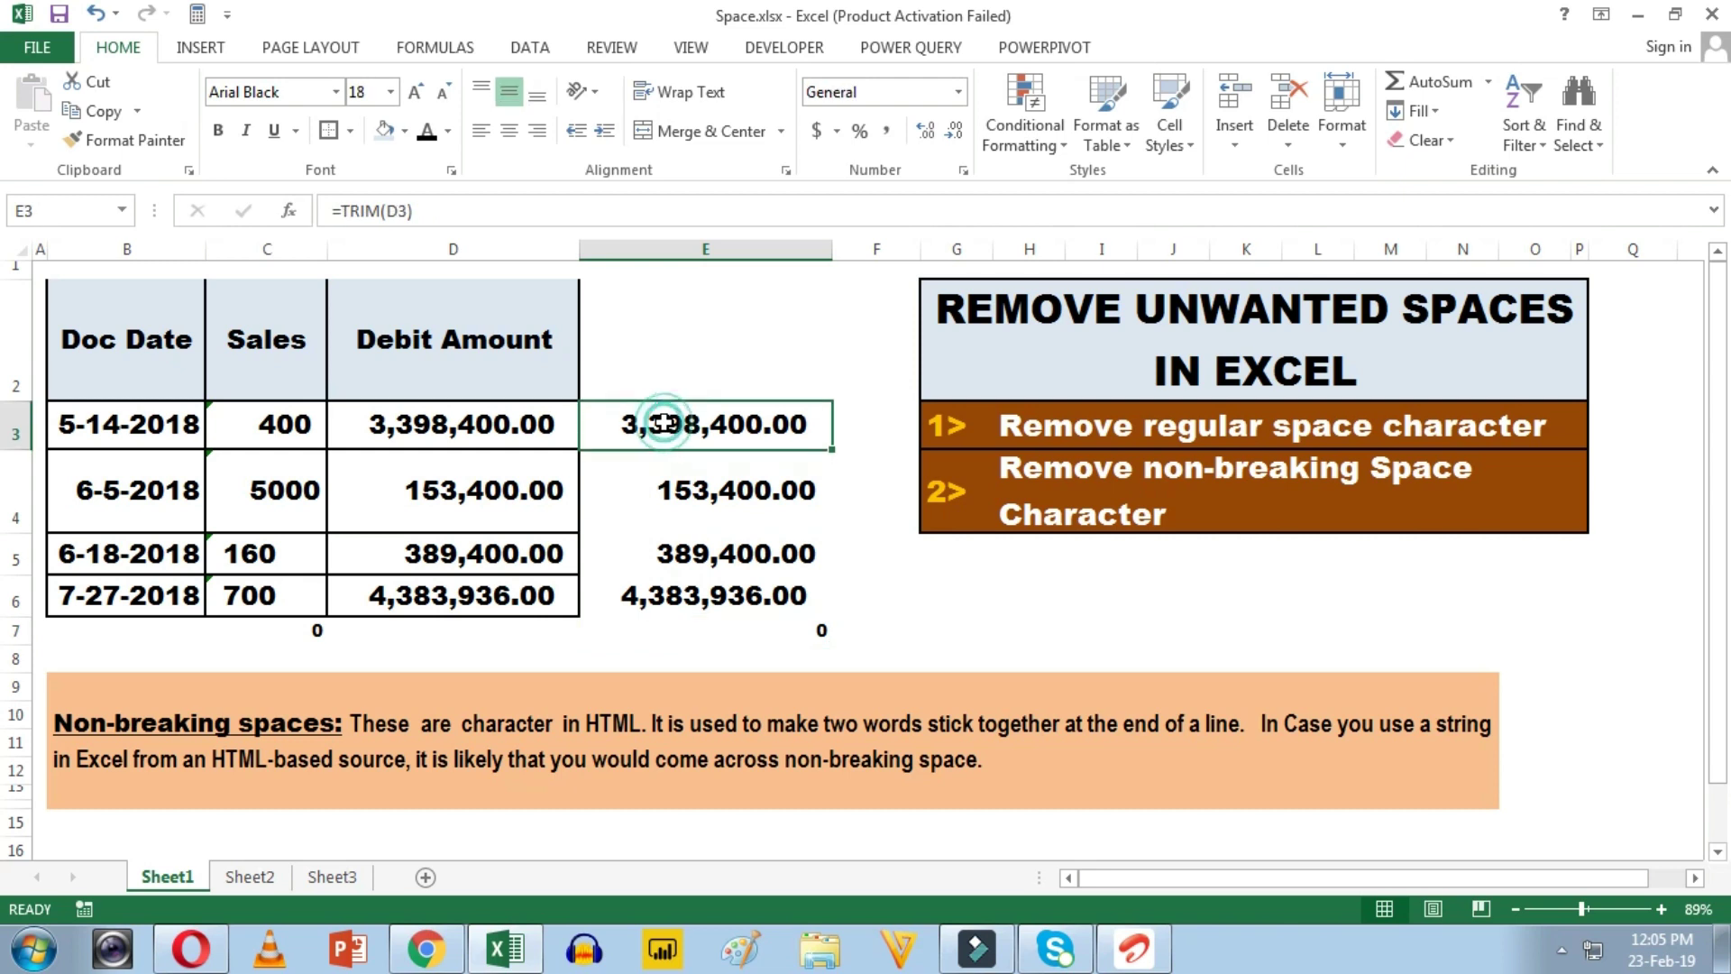
{"action": "key", "text": "ctrl+c"}
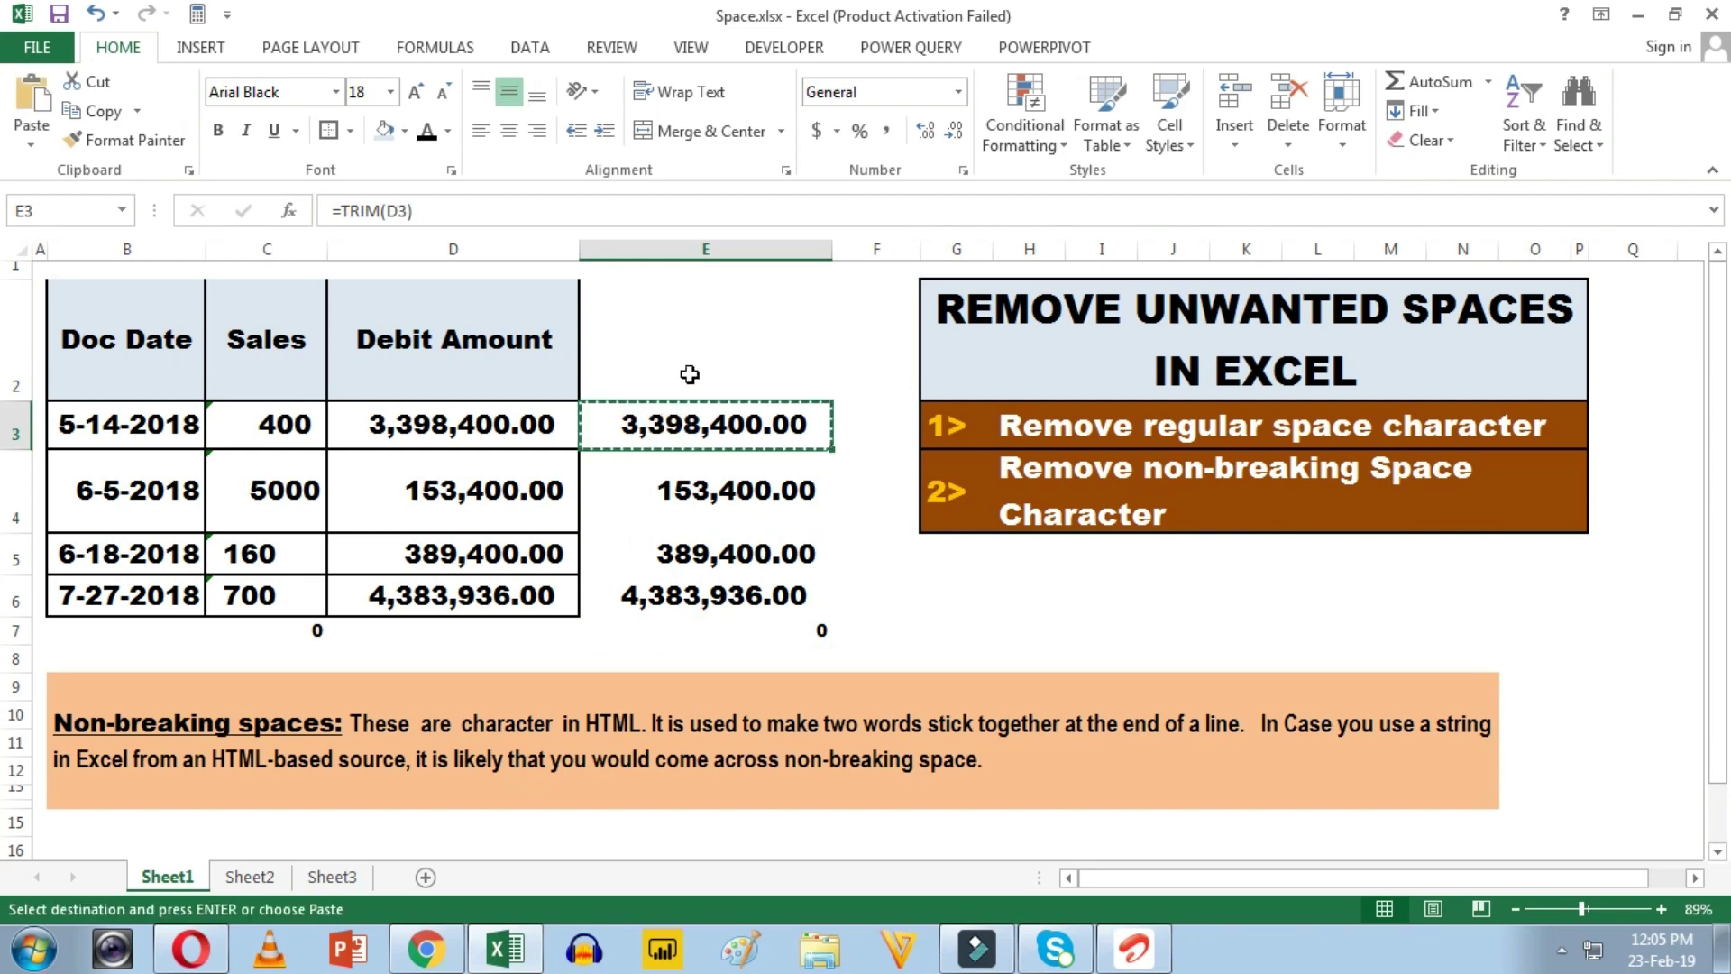
{"action": "left_click", "coordinate": [690, 323]}
{"action": "key", "text": "alt+e"}
{"action": "key", "text": "s"}
{"action": "key", "text": "v"}
{"action": "key", "text": "Return"}
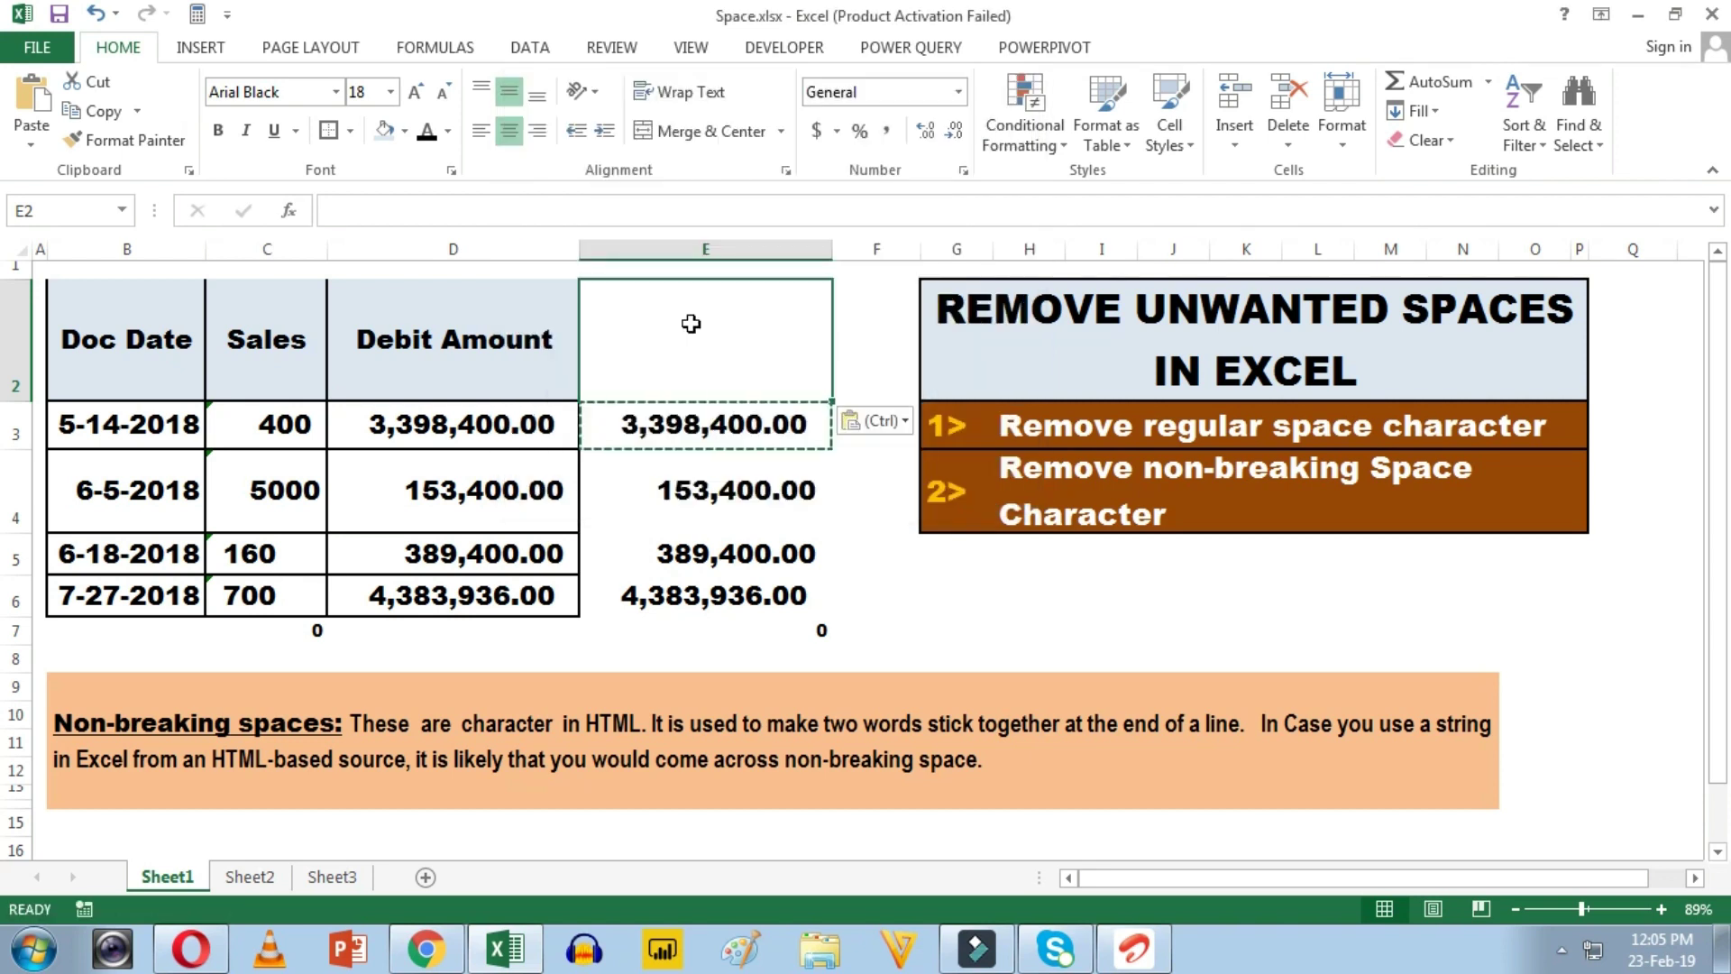
{"action": "left_click", "coordinate": [350, 217]}
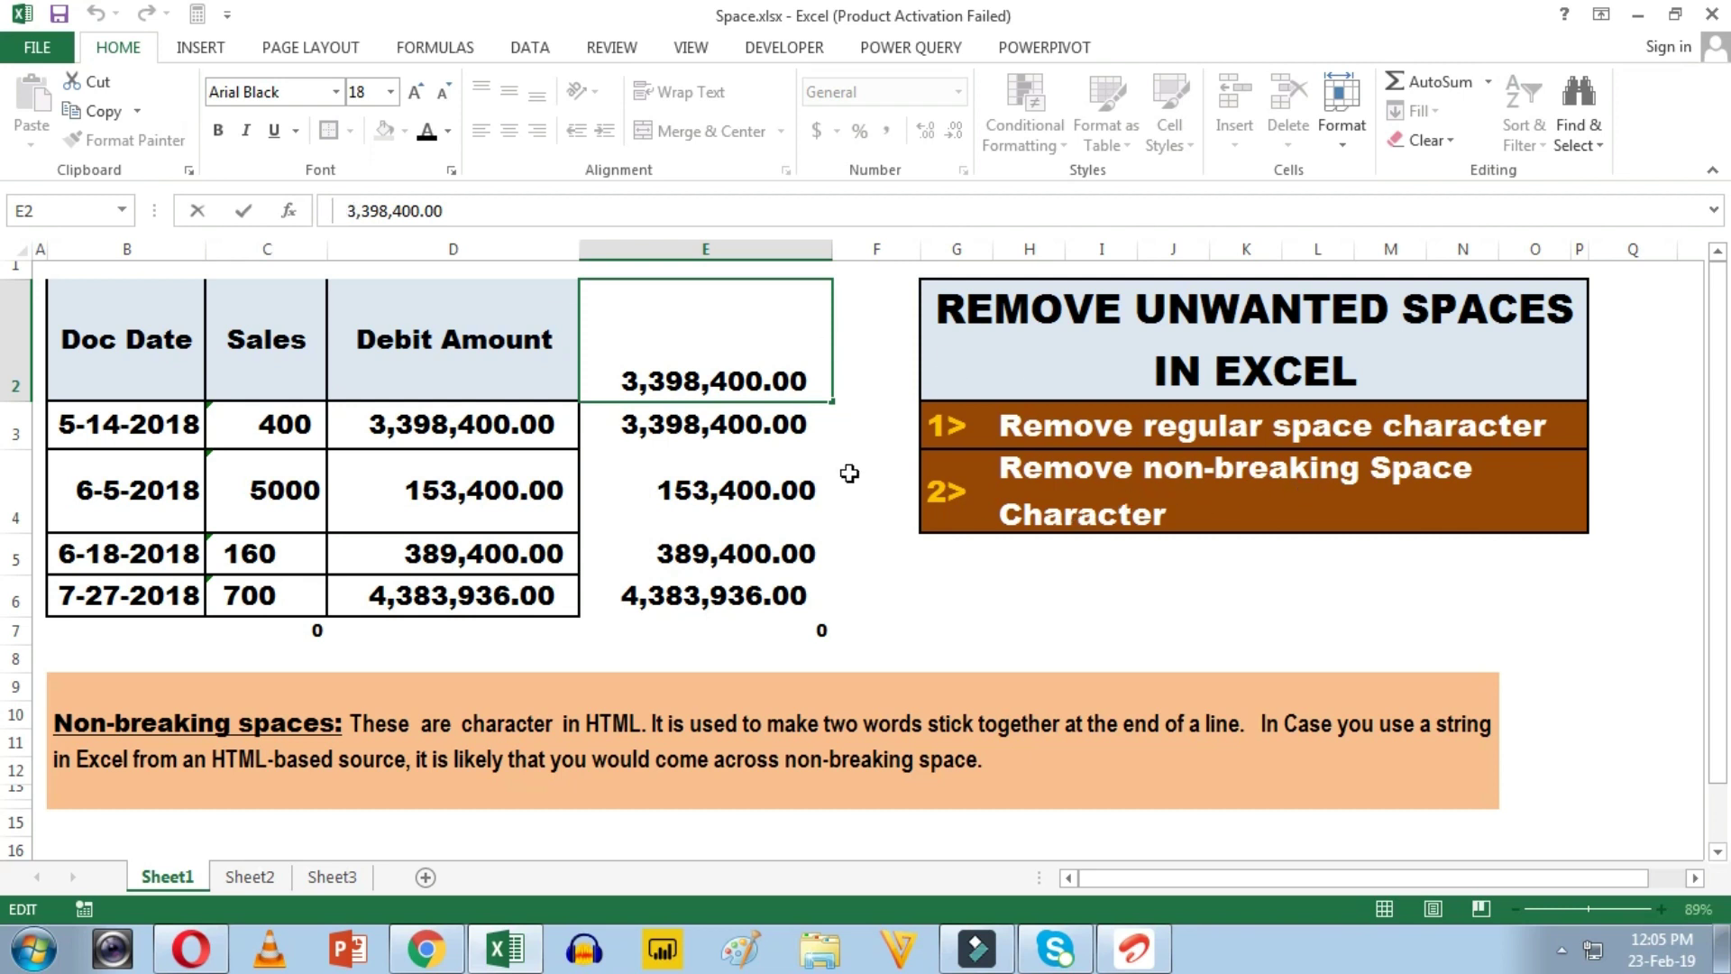
Step: Clear the pasted value in E2, the TRIM formulas in E3:E6 and their total in E7
{"action": "left_click", "coordinate": [870, 426]}
{"action": "left_click", "coordinate": [739, 341]}
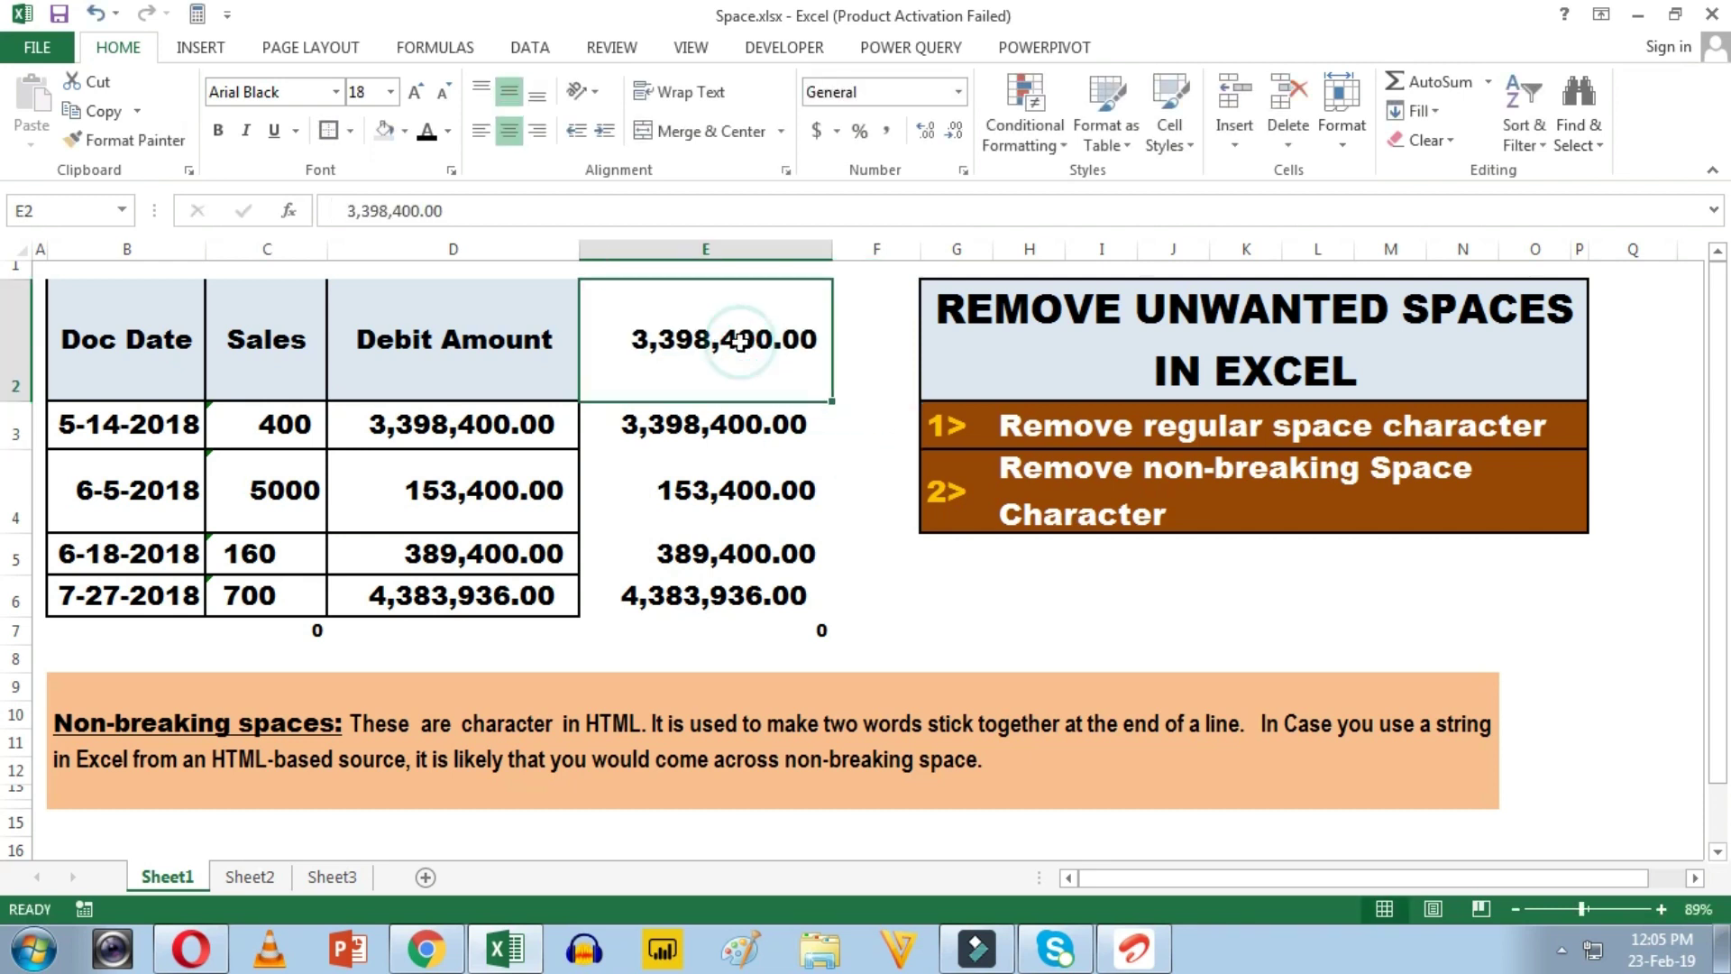
{"action": "key", "text": "Delete"}
{"action": "left_click", "coordinate": [672, 427]}
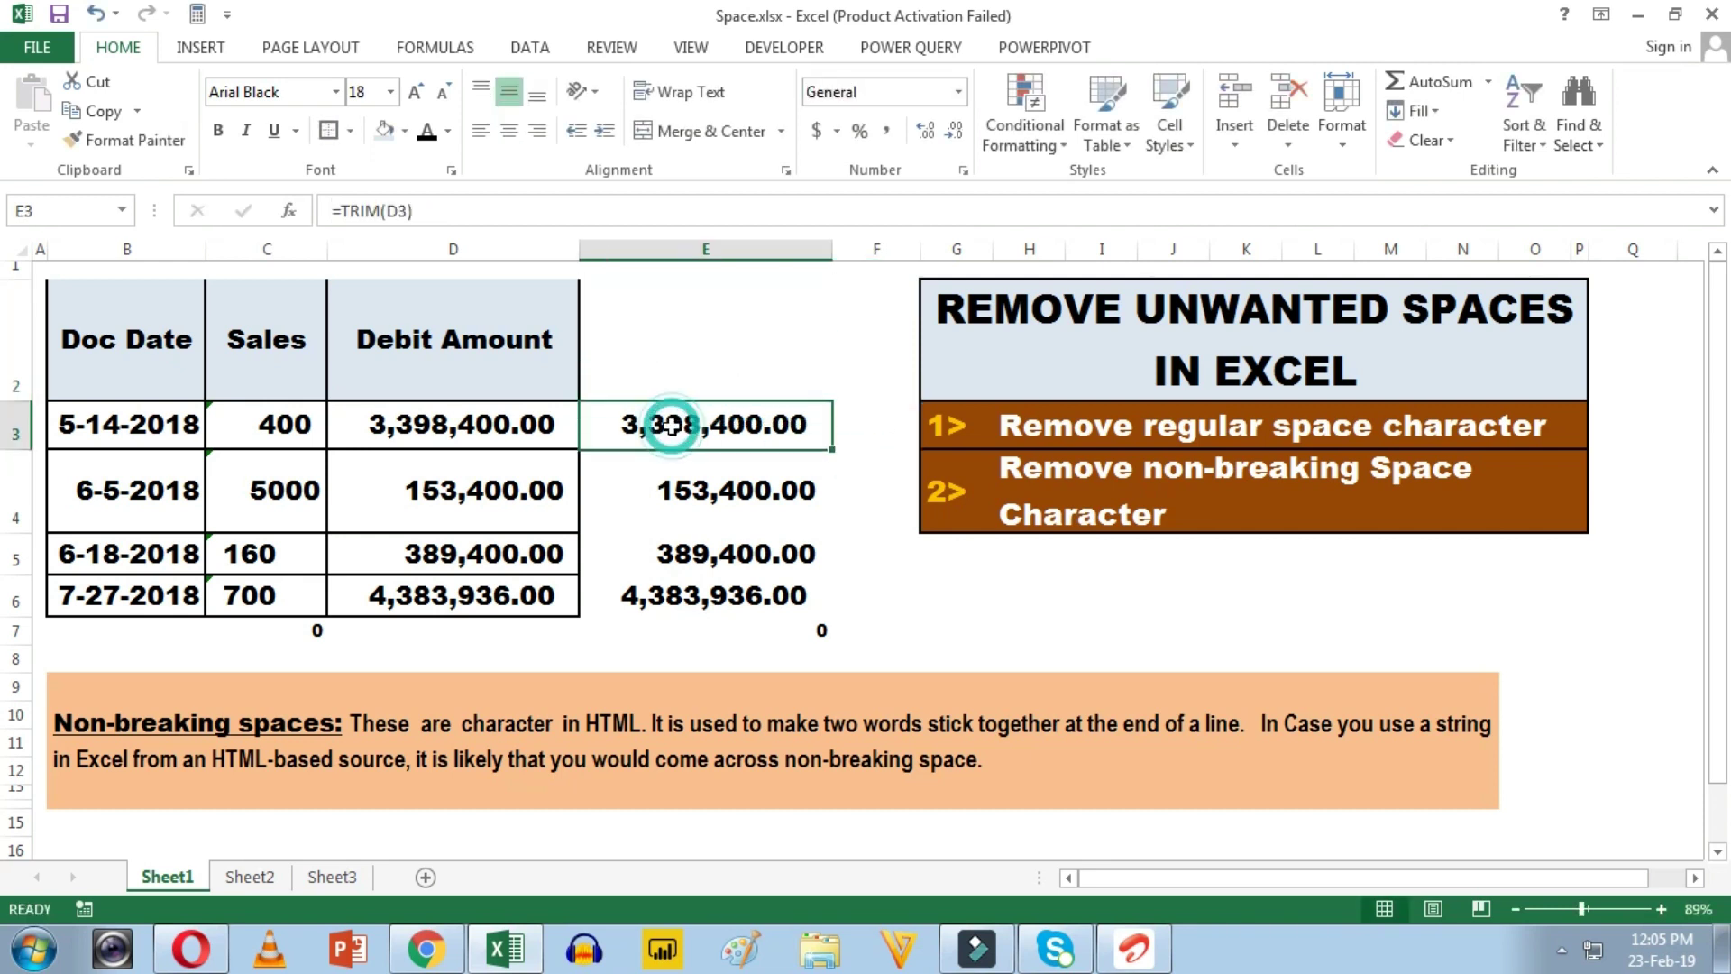
{"action": "left_click_drag", "start_coordinate": [672, 426], "coordinate": [669, 591]}
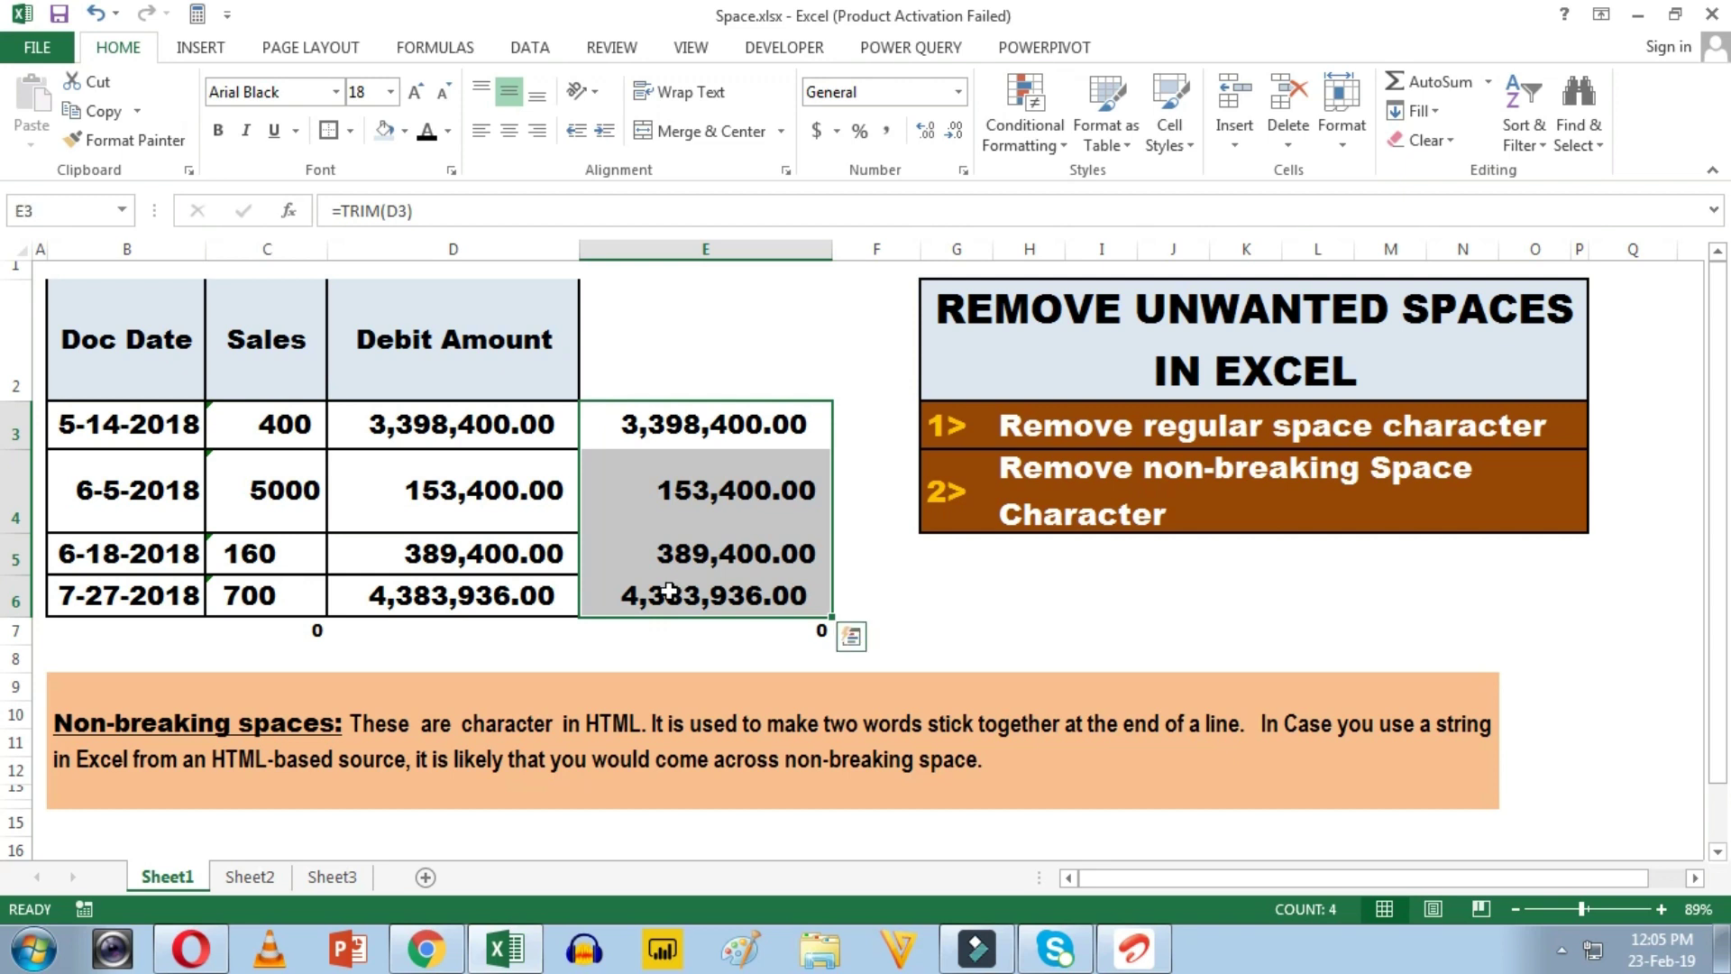
{"action": "key", "text": "Delete"}
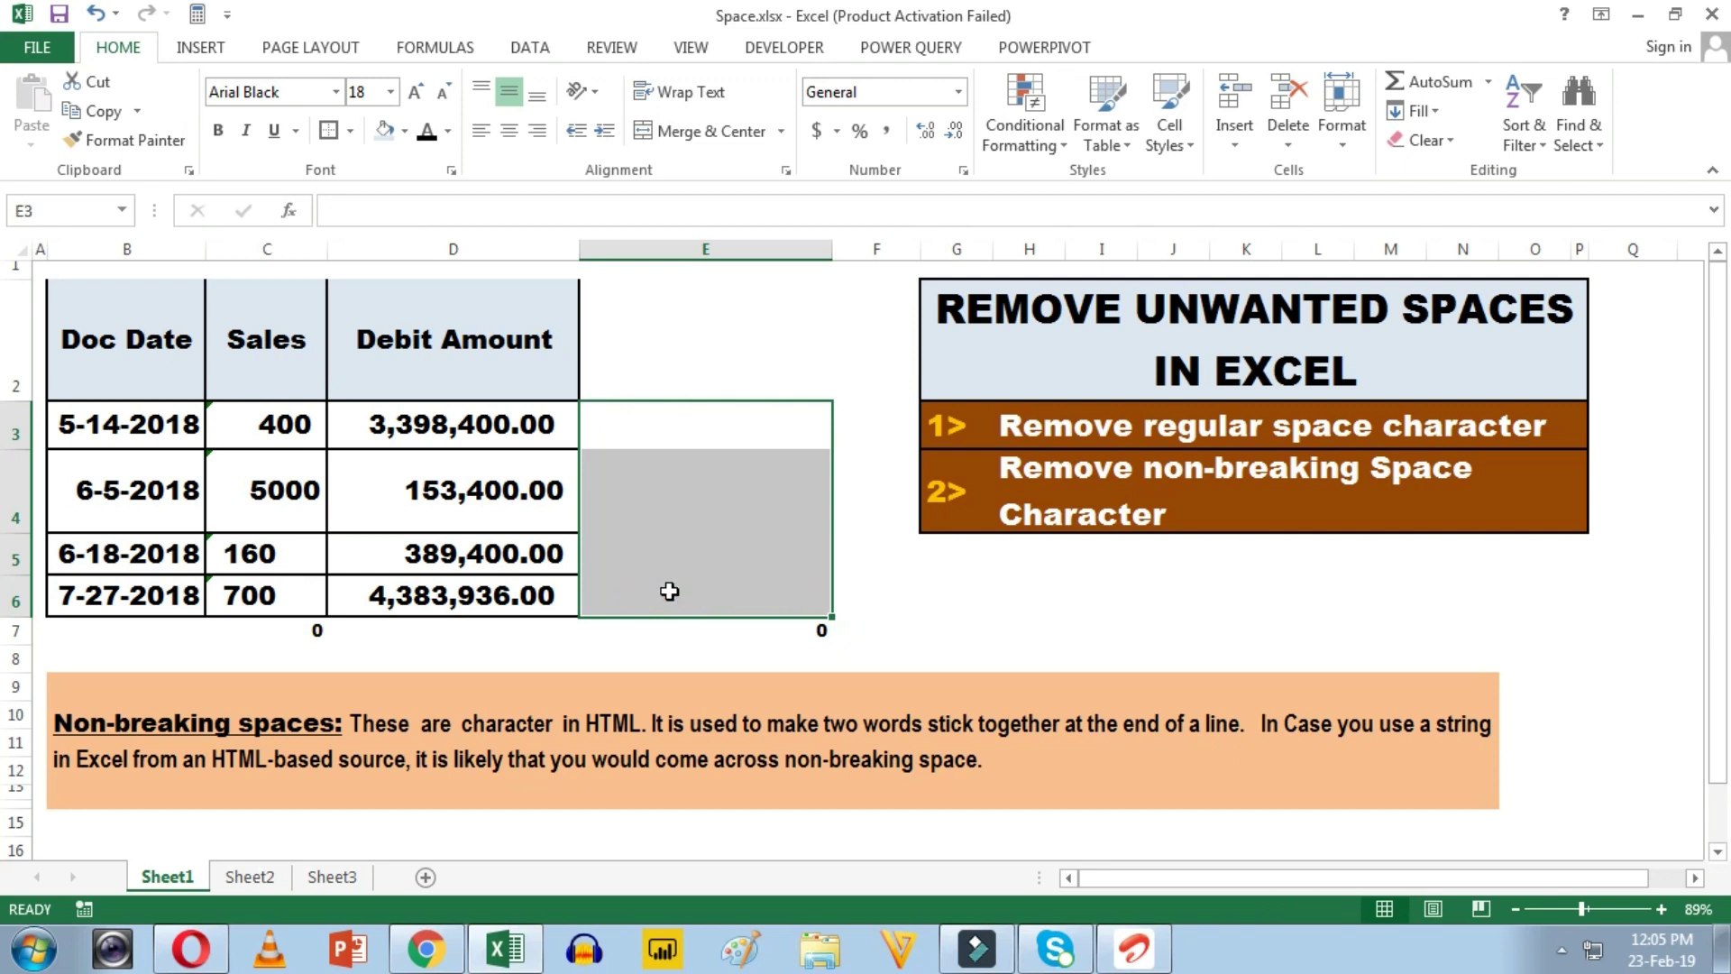
{"action": "left_click", "coordinate": [781, 628]}
{"action": "key", "text": "Delete"}
{"action": "key", "text": "Up"}
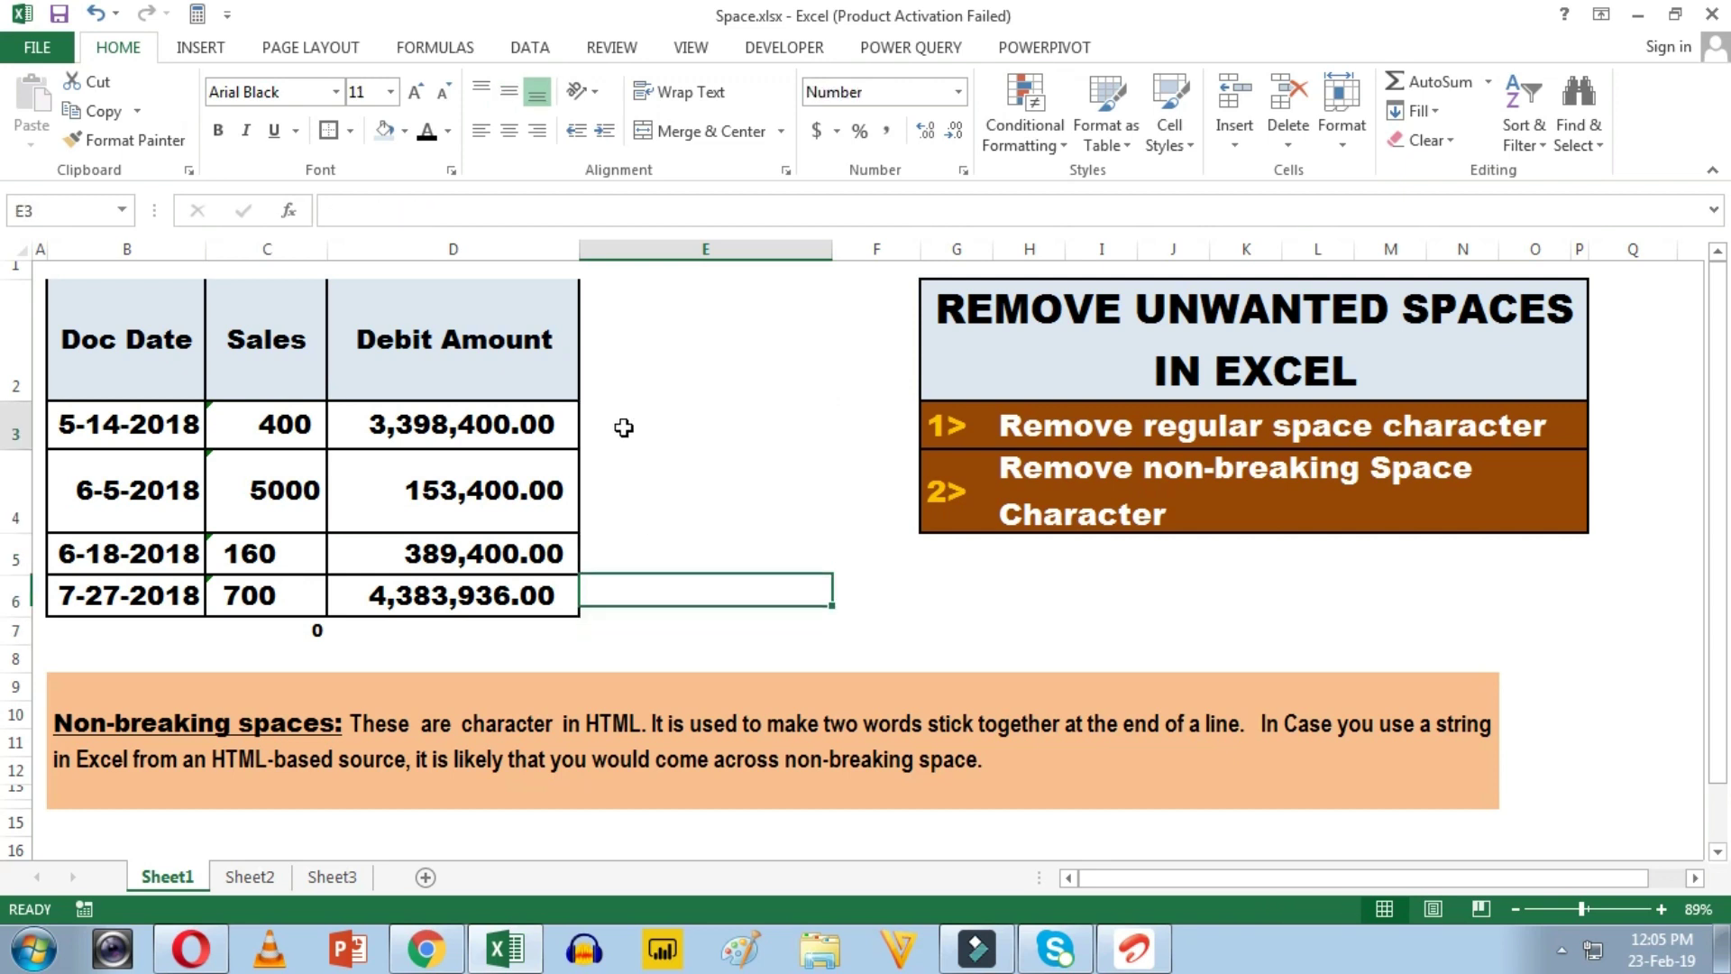
Step: Start a SUBSTITUTE formula in E3 with D3 as the text argument
{"action": "left_click", "coordinate": [622, 427]}
{"action": "type", "text": "="}
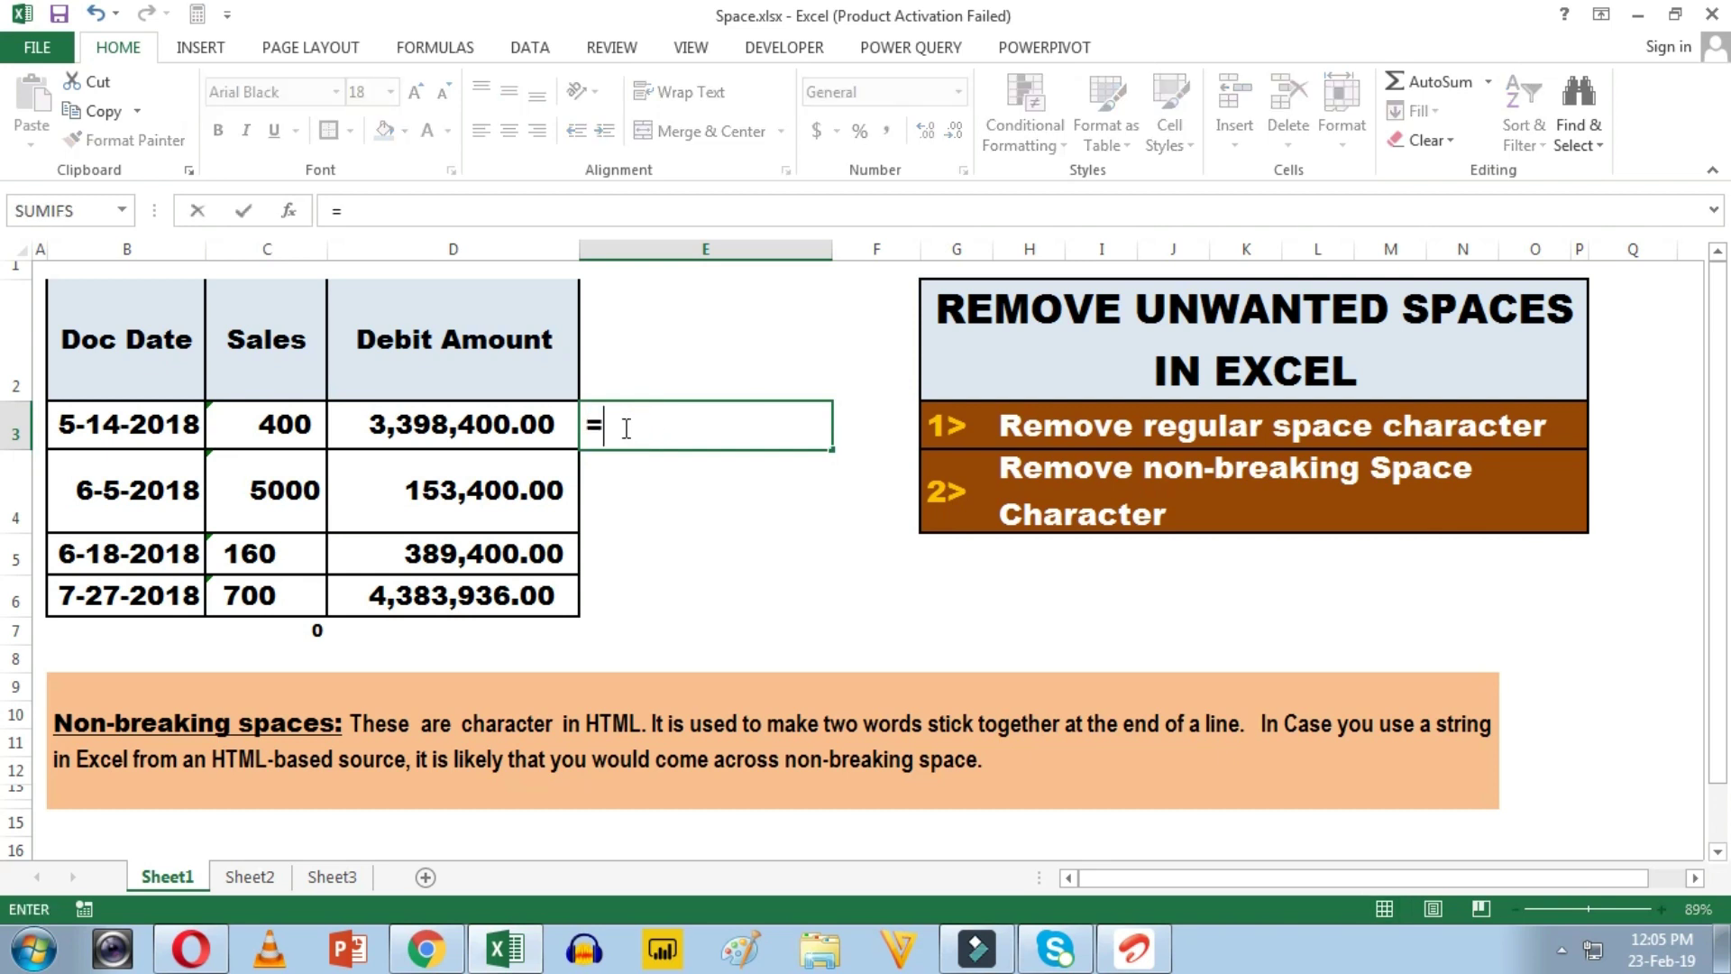
{"action": "type", "text": "SU"}
{"action": "key", "text": "Tab"}
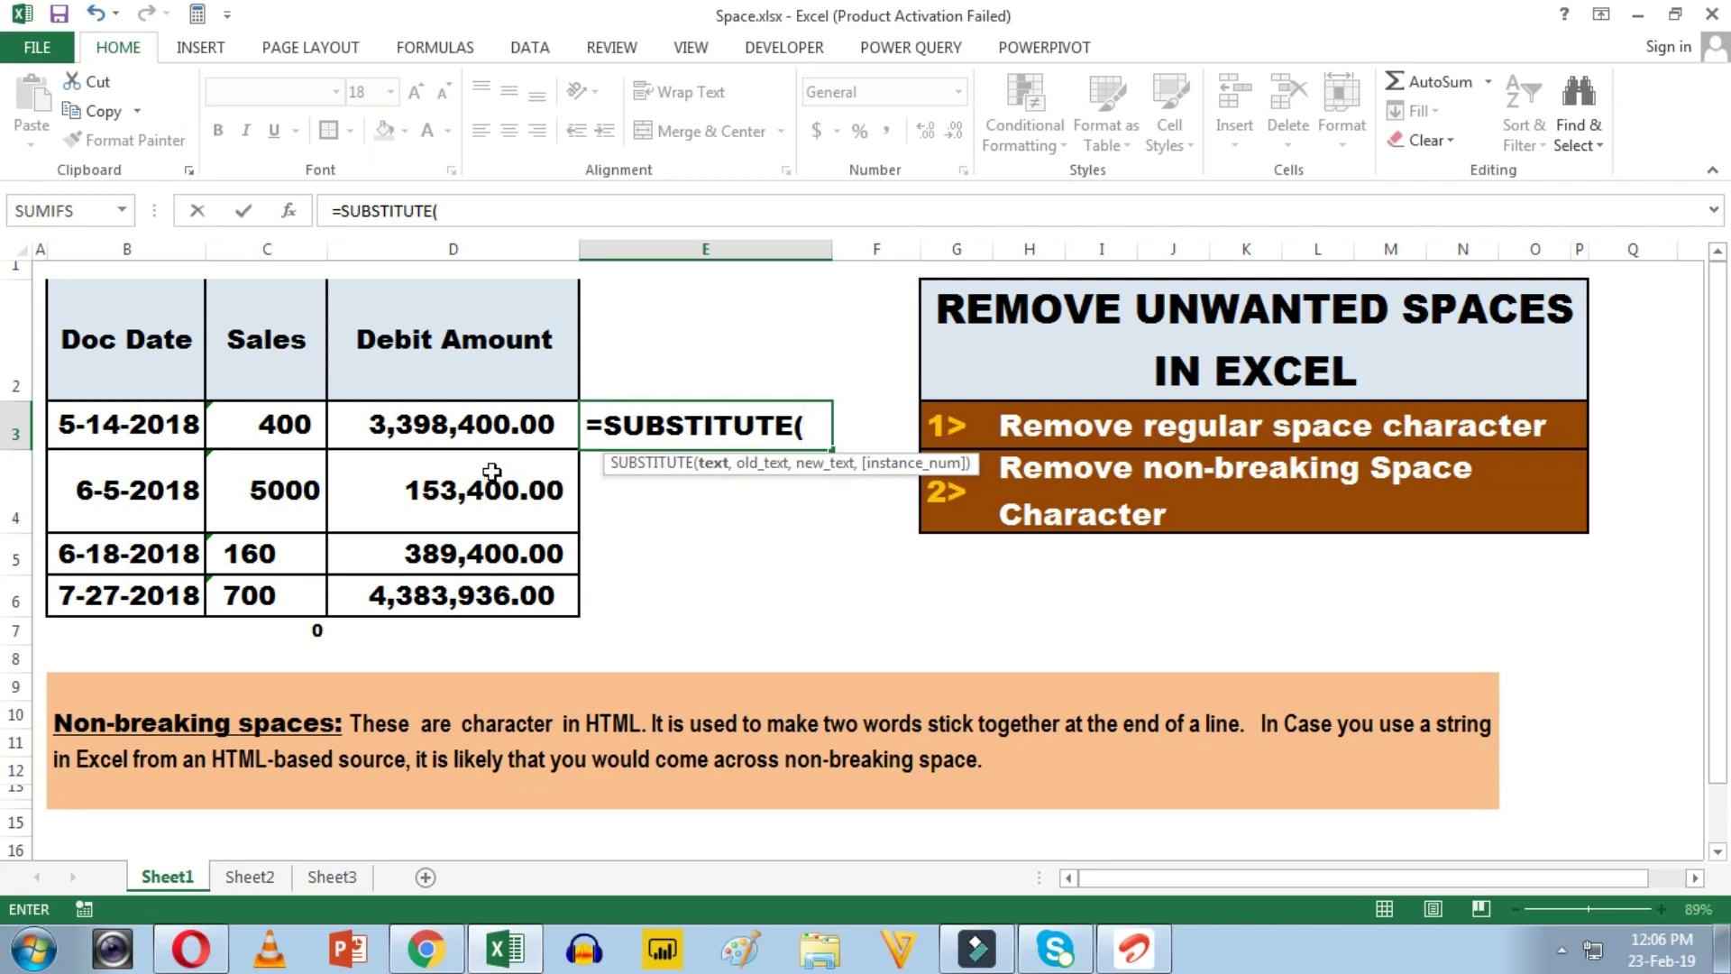
{"action": "left_click", "coordinate": [495, 425]}
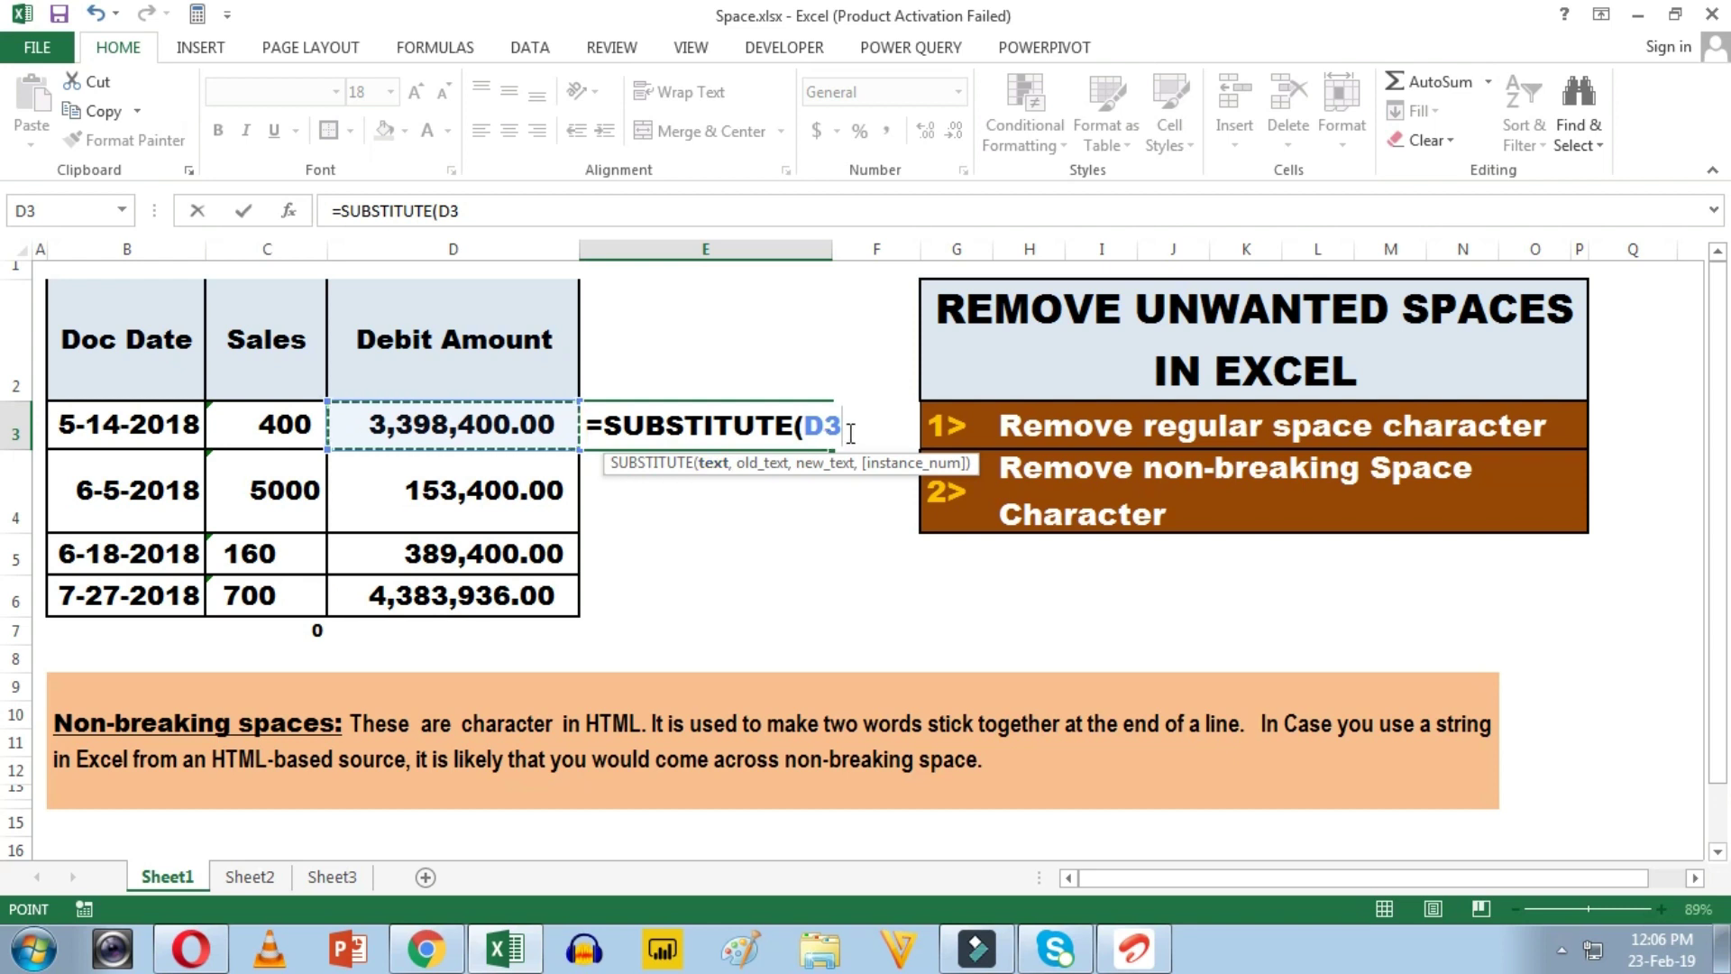
{"action": "type", "text": ","}
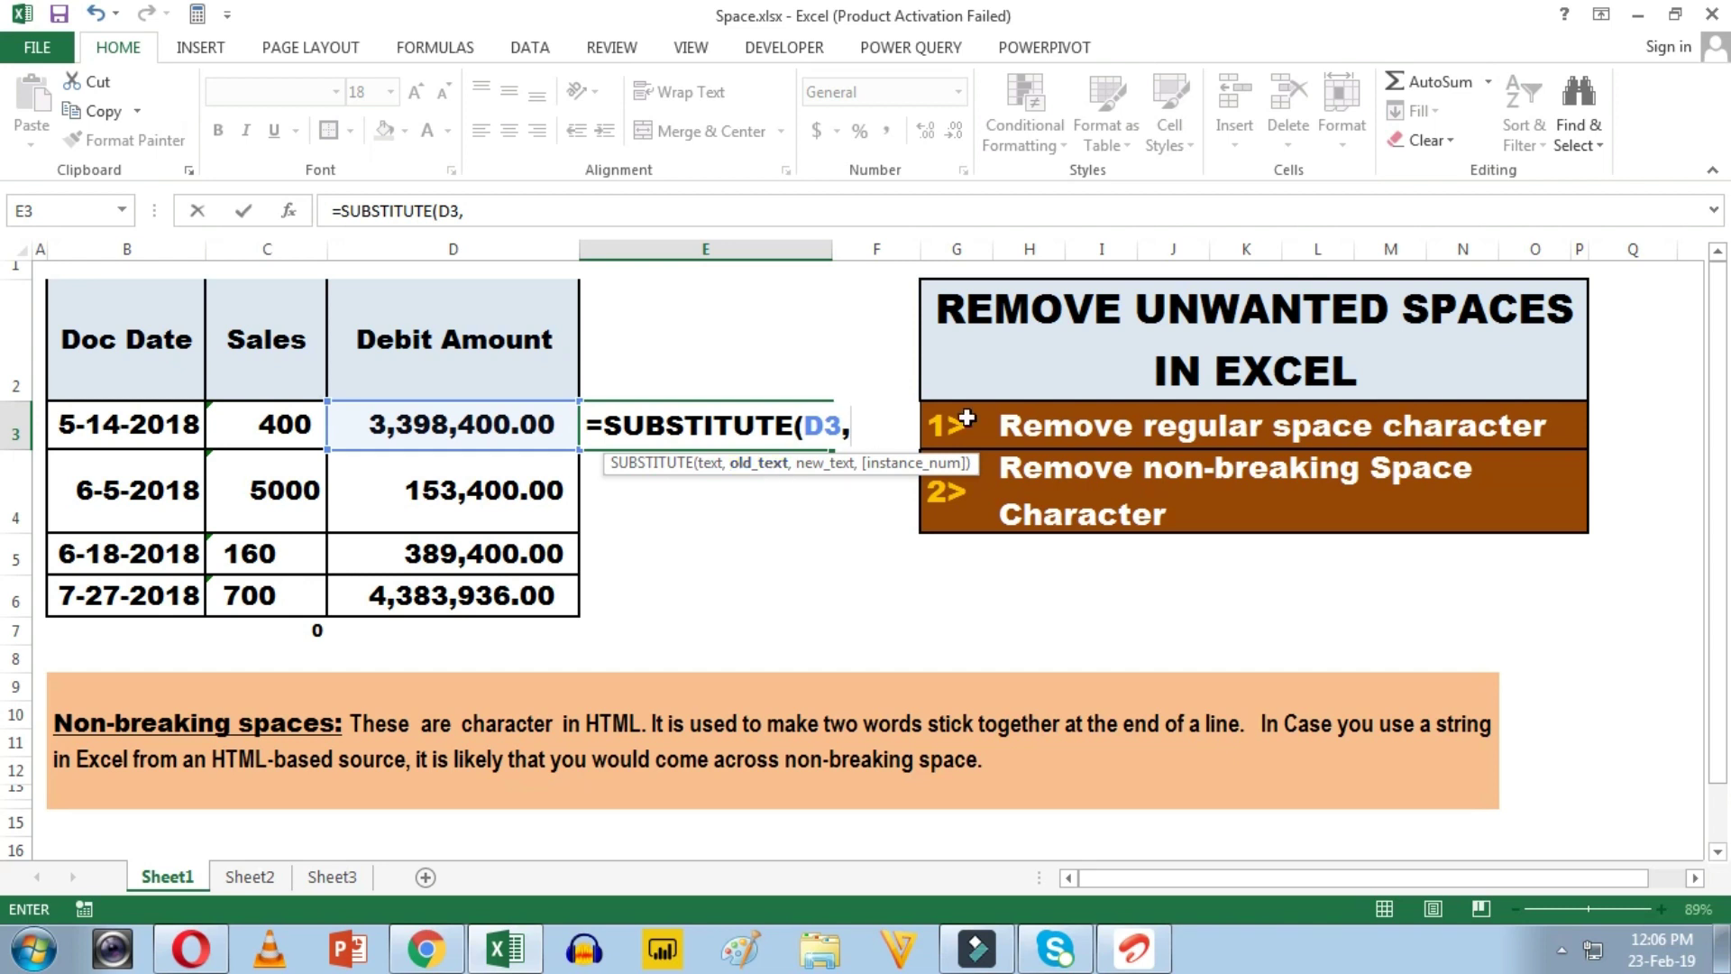
{"action": "type", "text": "CHAR"}
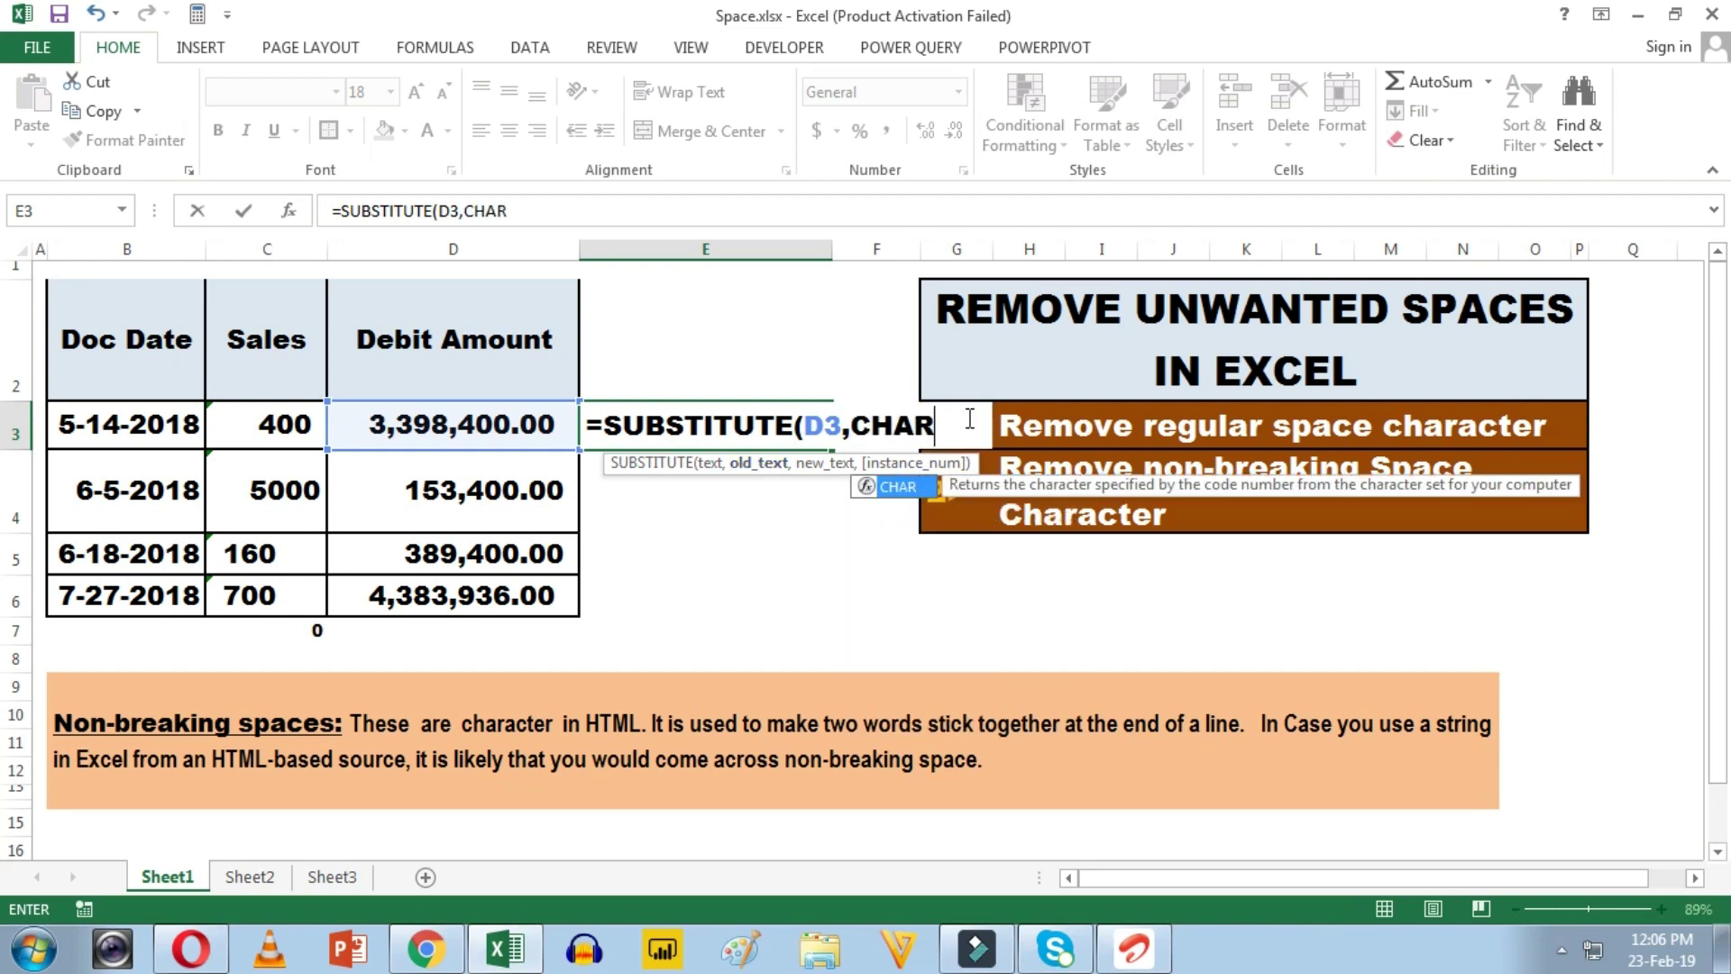
{"action": "key", "text": "BackSpace"}
{"action": "key", "text": "BackSpace"}
{"action": "key", "text": "BackSpace"}
{"action": "key", "text": "BackSpace"}
{"action": "key", "text": "Caps_Lock"}
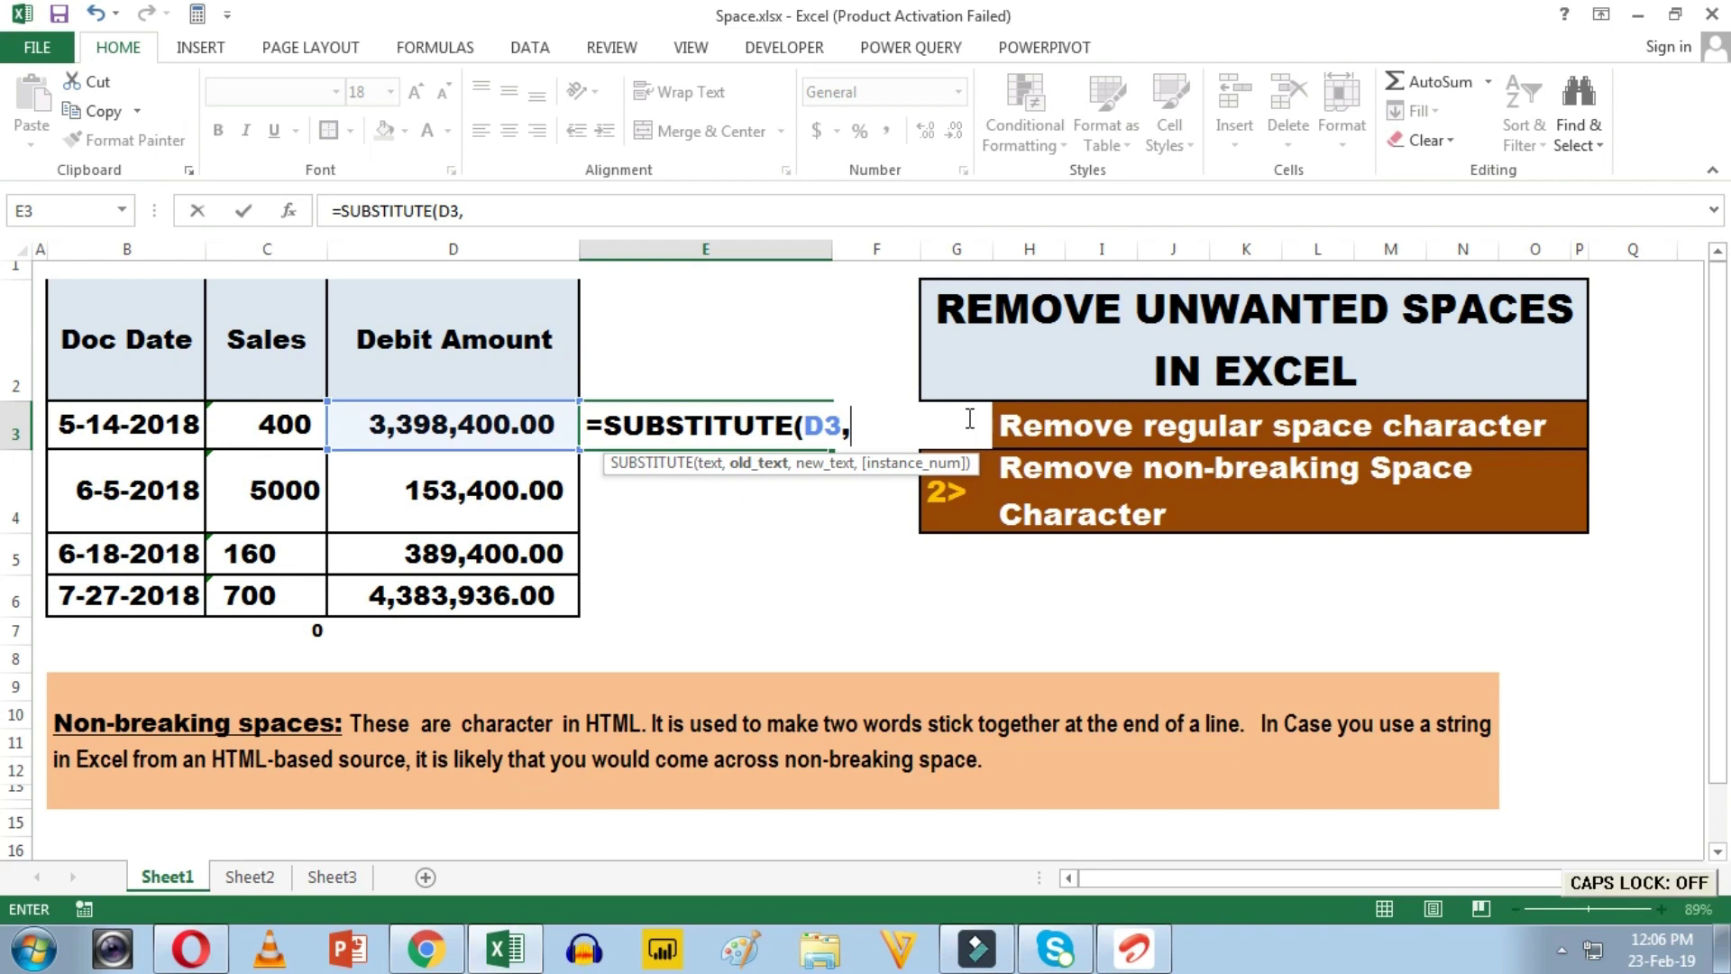
Step: Complete the E3 formula as =SUBSTITUTE(D3,CHAR(160),"") and fill it down through E6
{"action": "type", "text": "char"}
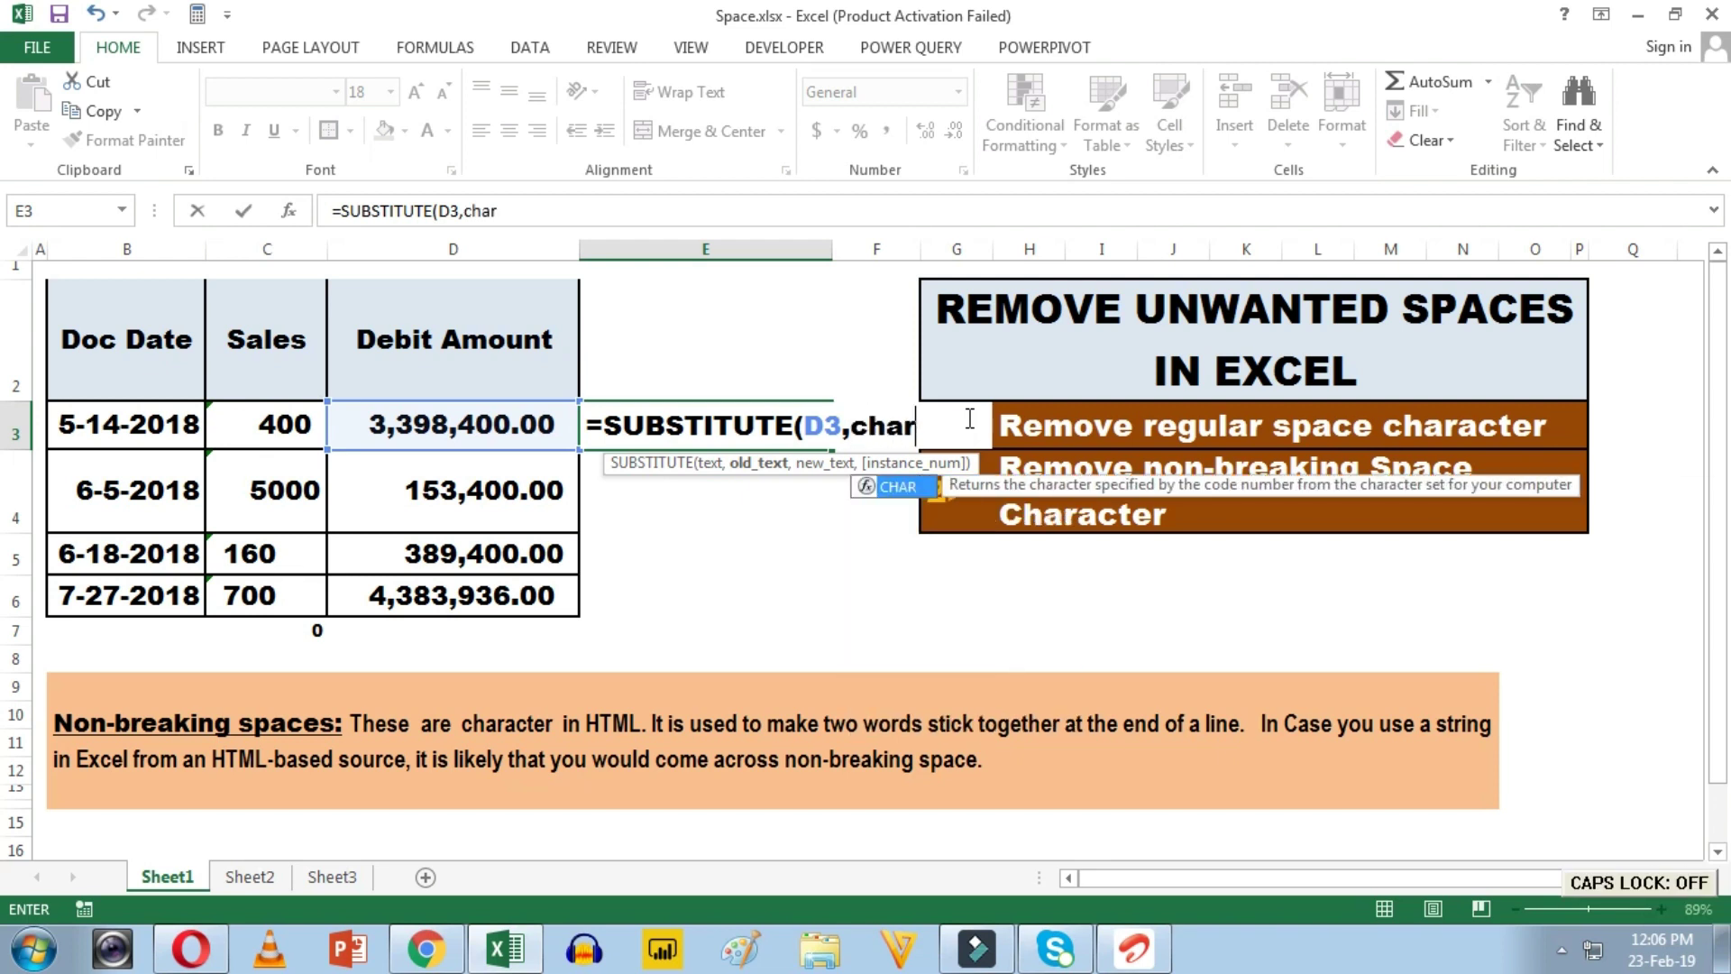
{"action": "type", "text": "(160"}
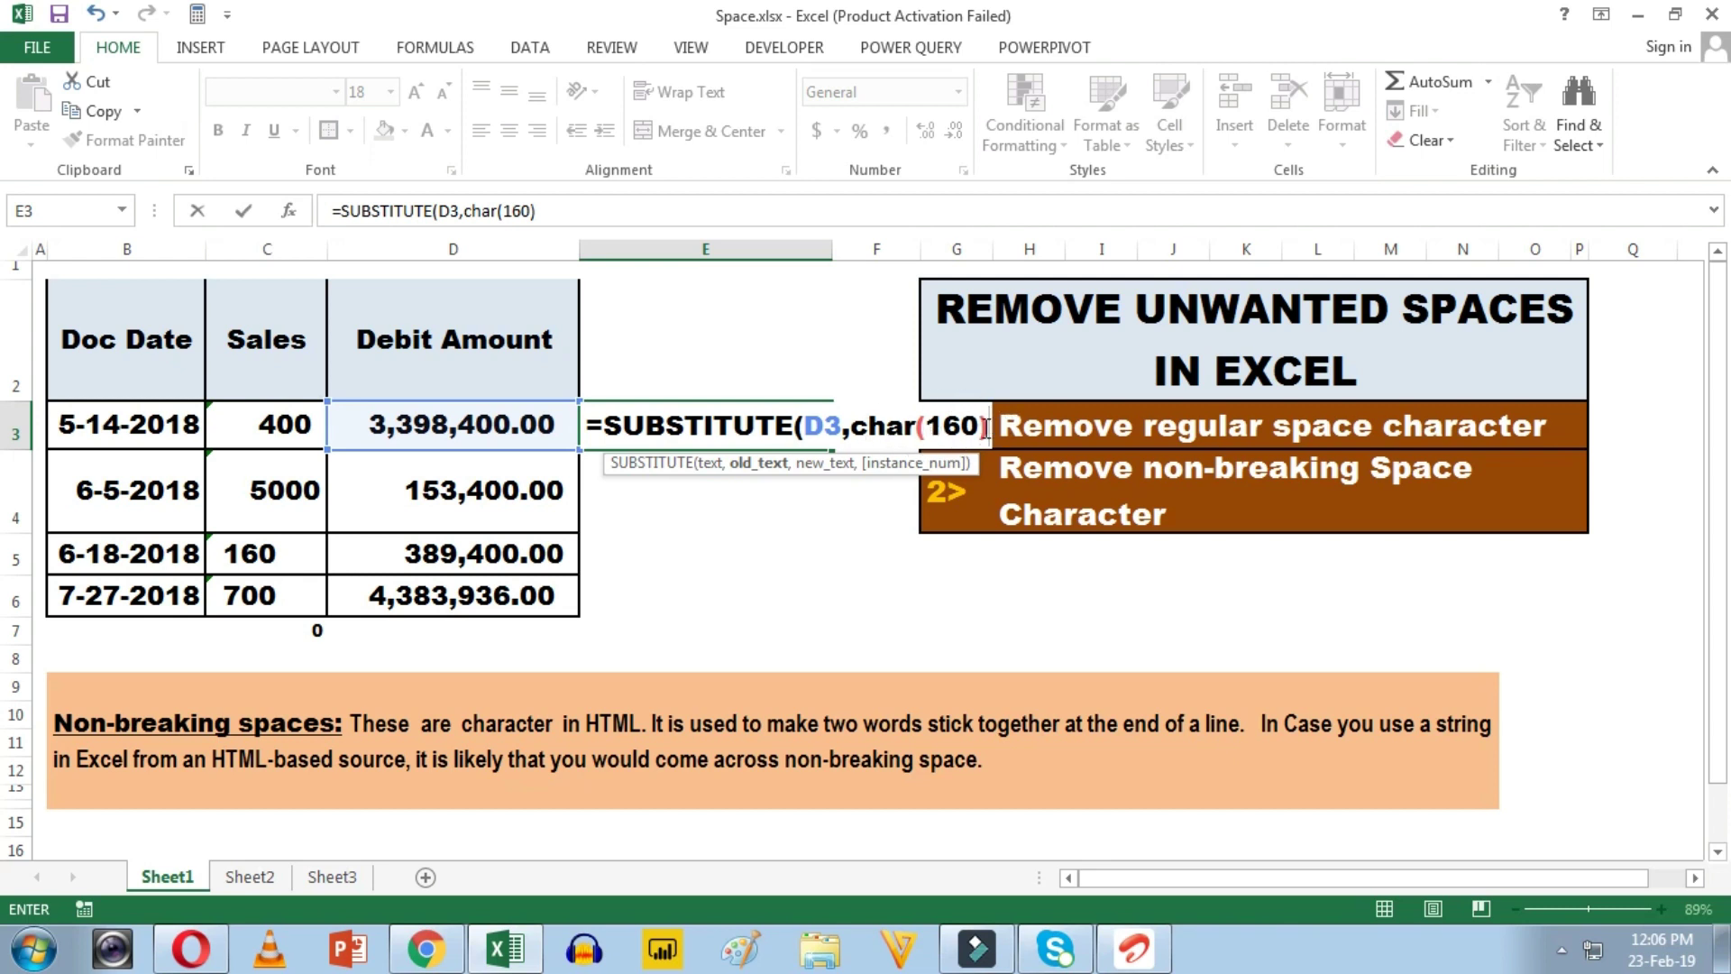
{"action": "type", "text": ","}
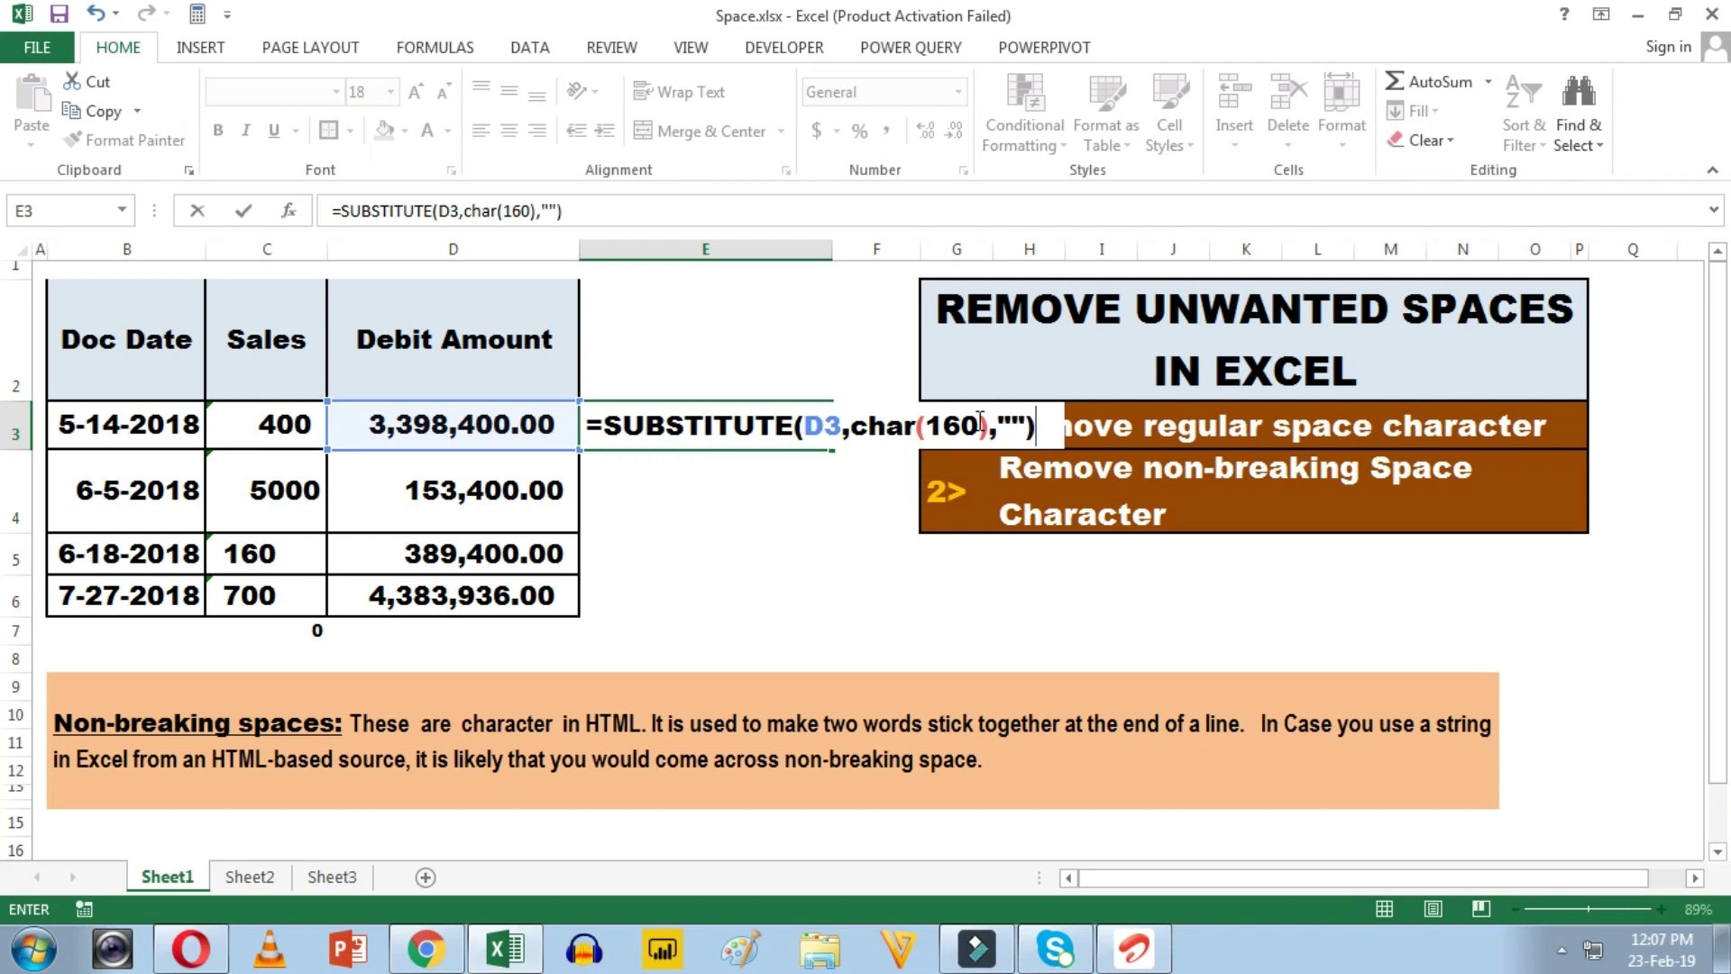
{"action": "key", "text": "Return"}
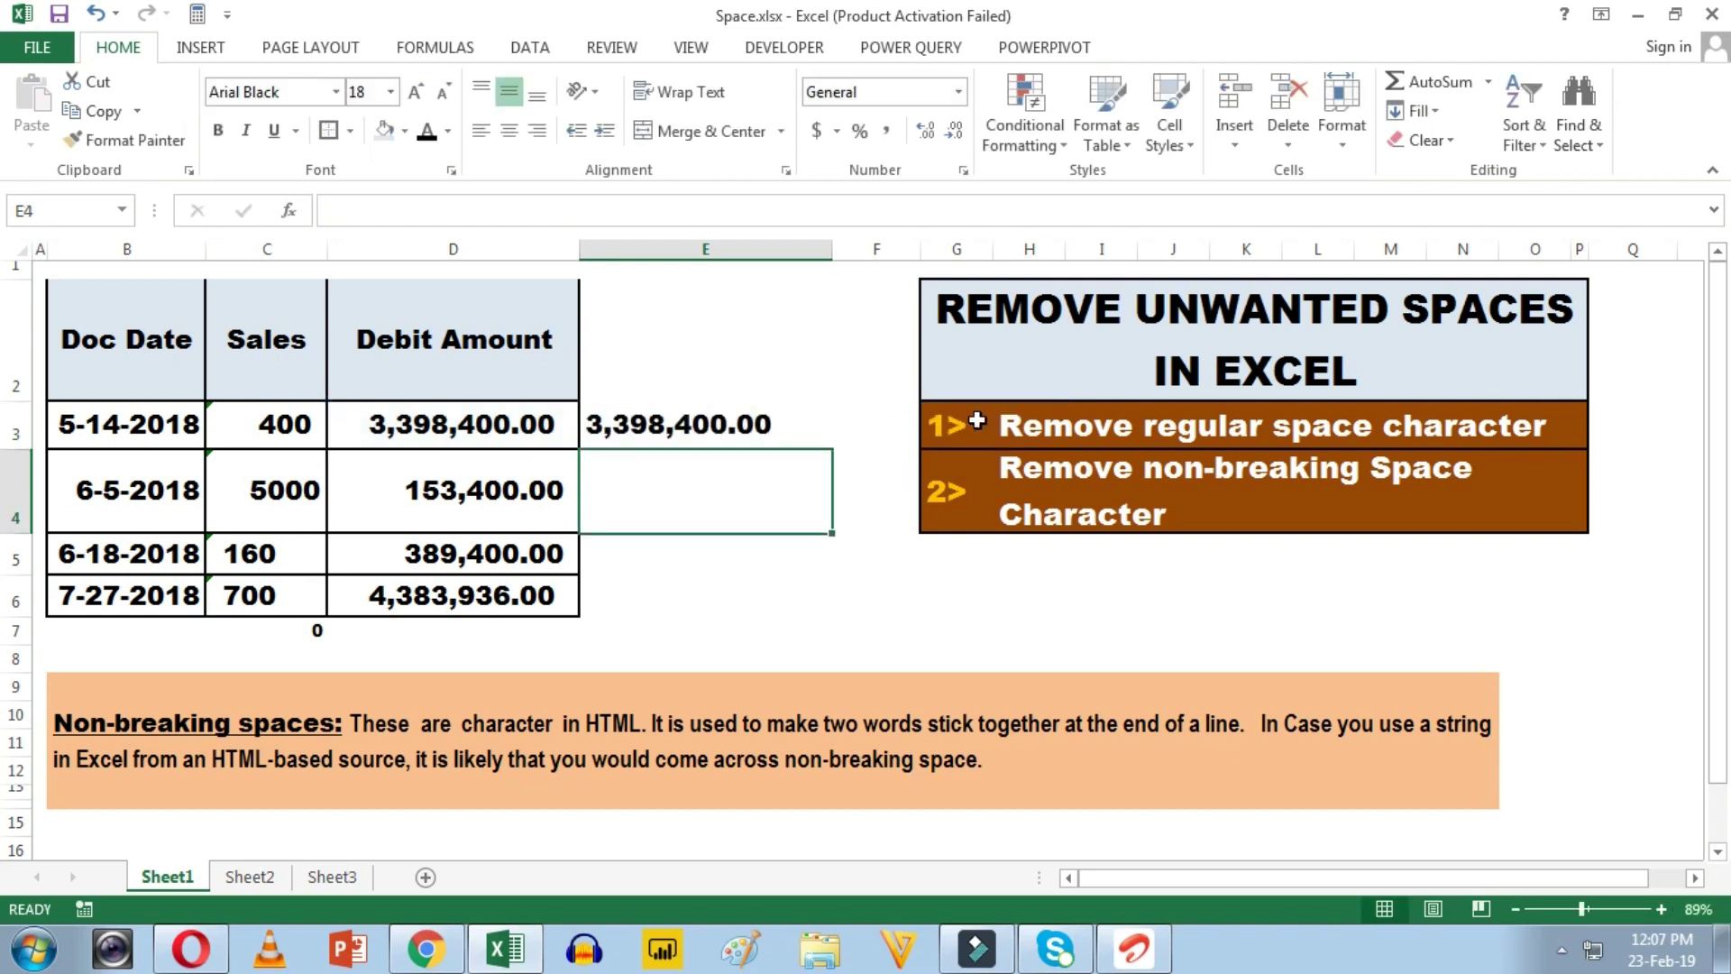
{"action": "left_click", "coordinate": [704, 426]}
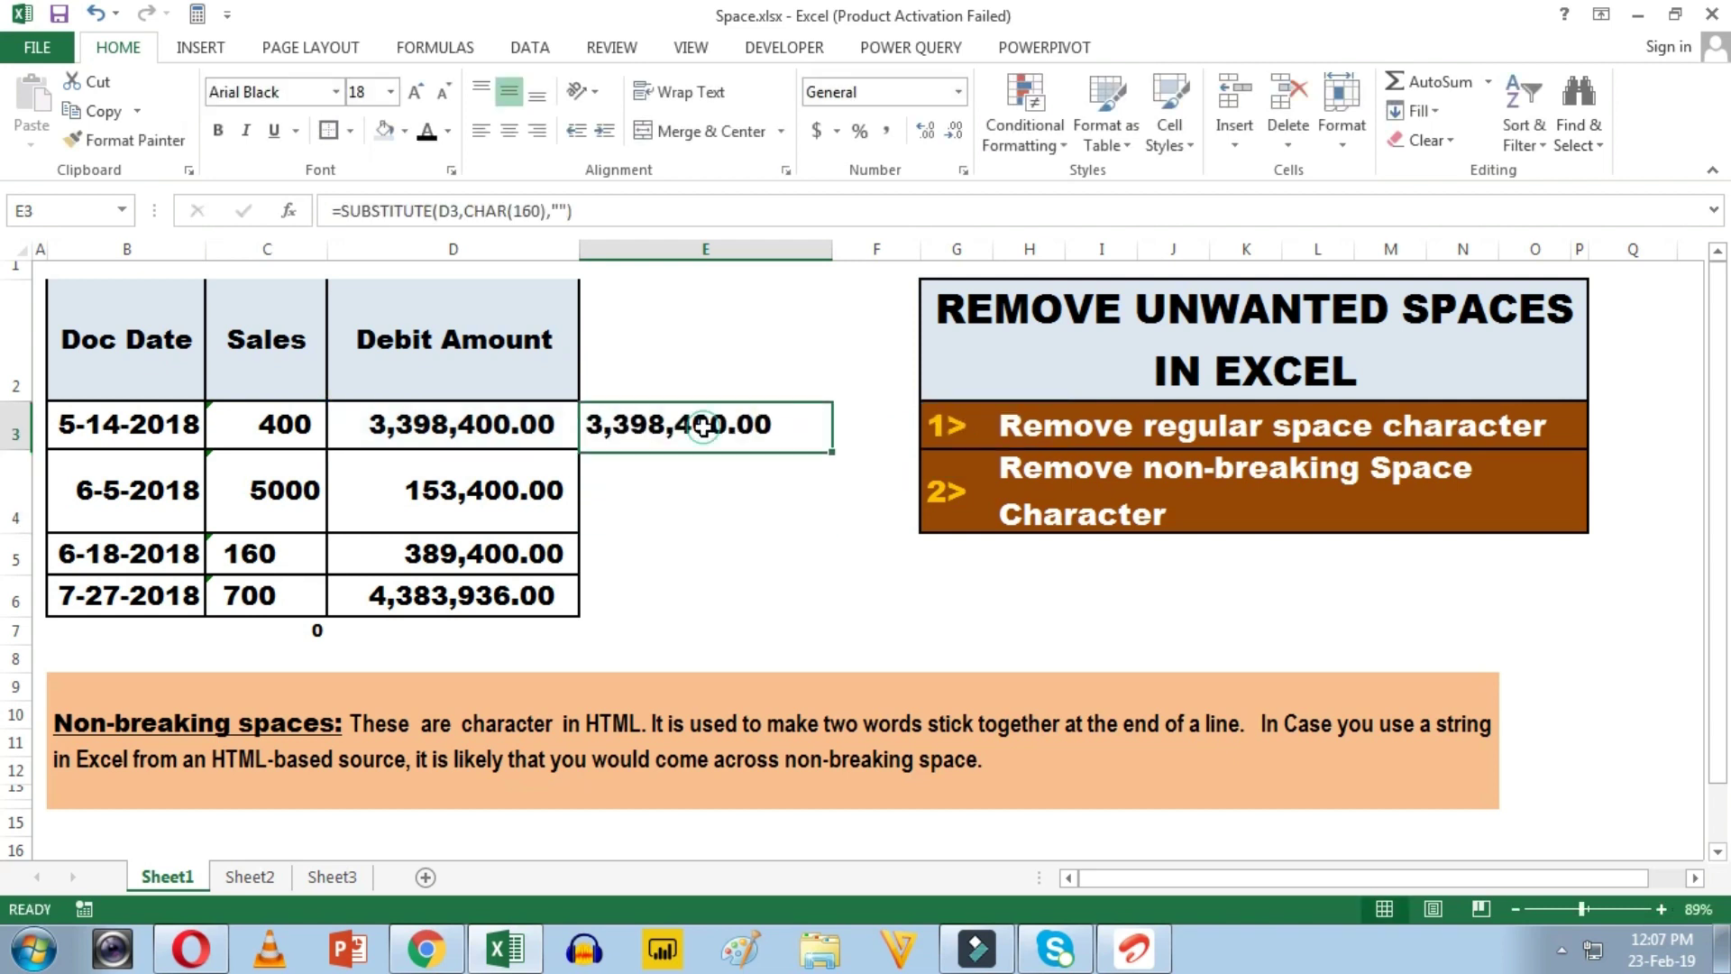
{"action": "double_click", "coordinate": [830, 451]}
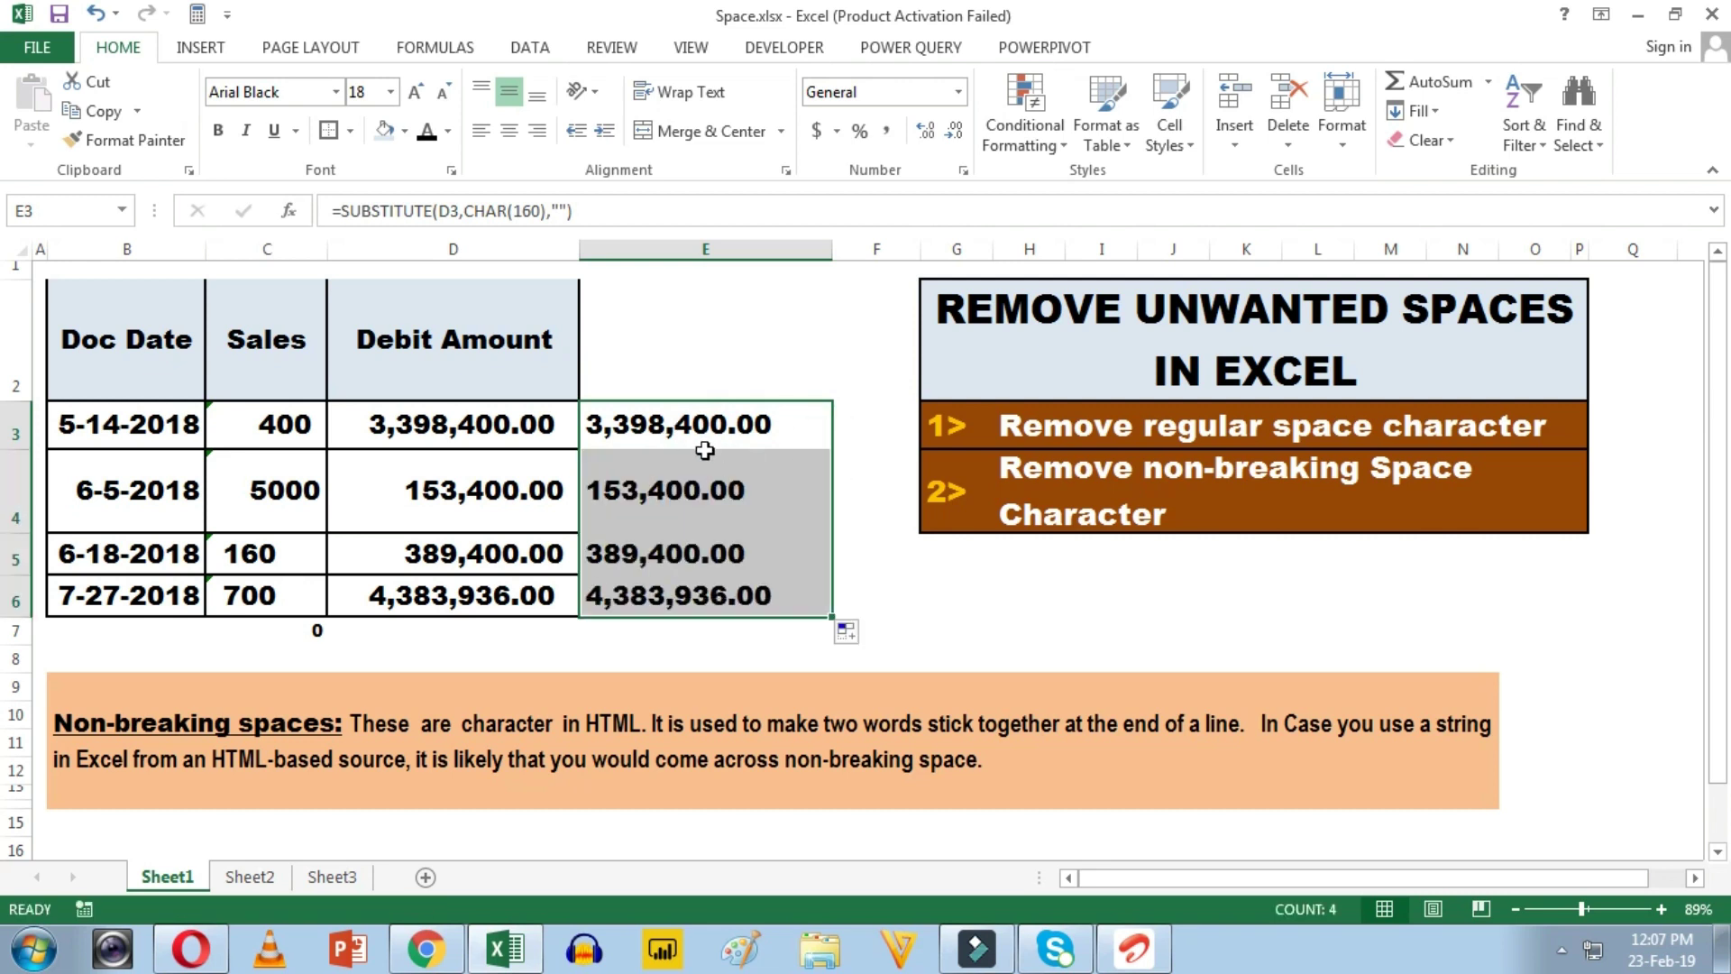
Step: Paste the SUBSTITUTE result of E3 into E2 as a value and check its contents for a leading space
{"action": "left_click", "coordinate": [679, 425]}
{"action": "key", "text": "ctrl+c"}
{"action": "left_click", "coordinate": [668, 310]}
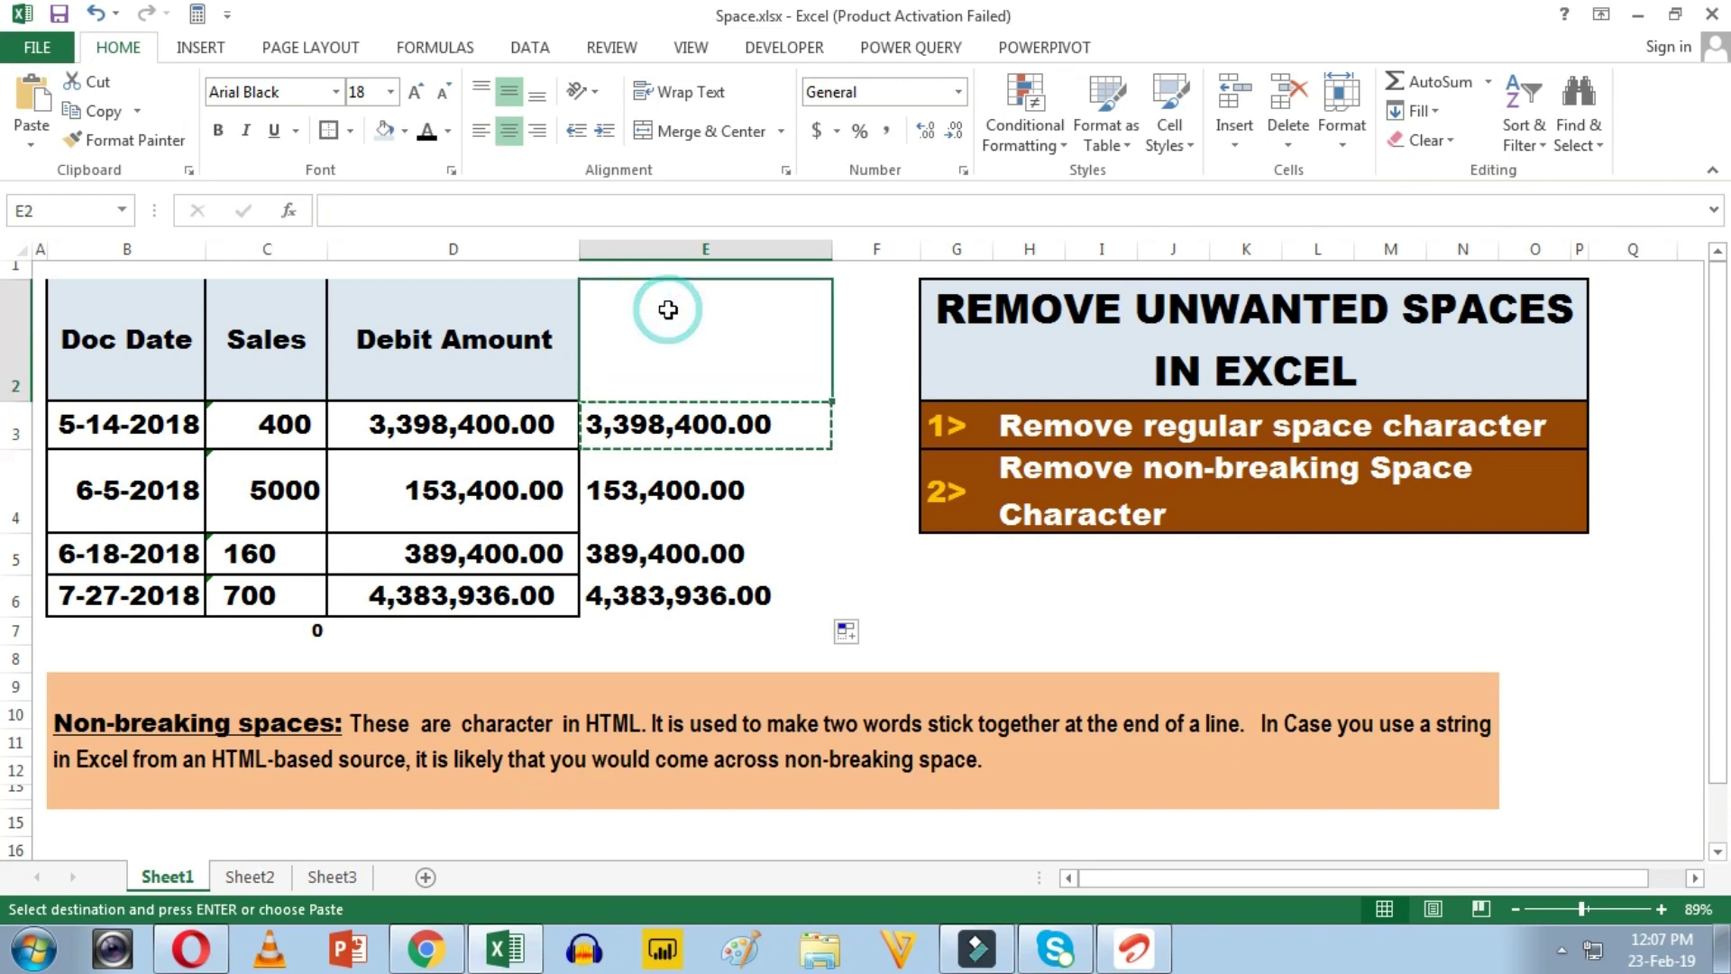
{"action": "left_click", "coordinate": [31, 143]}
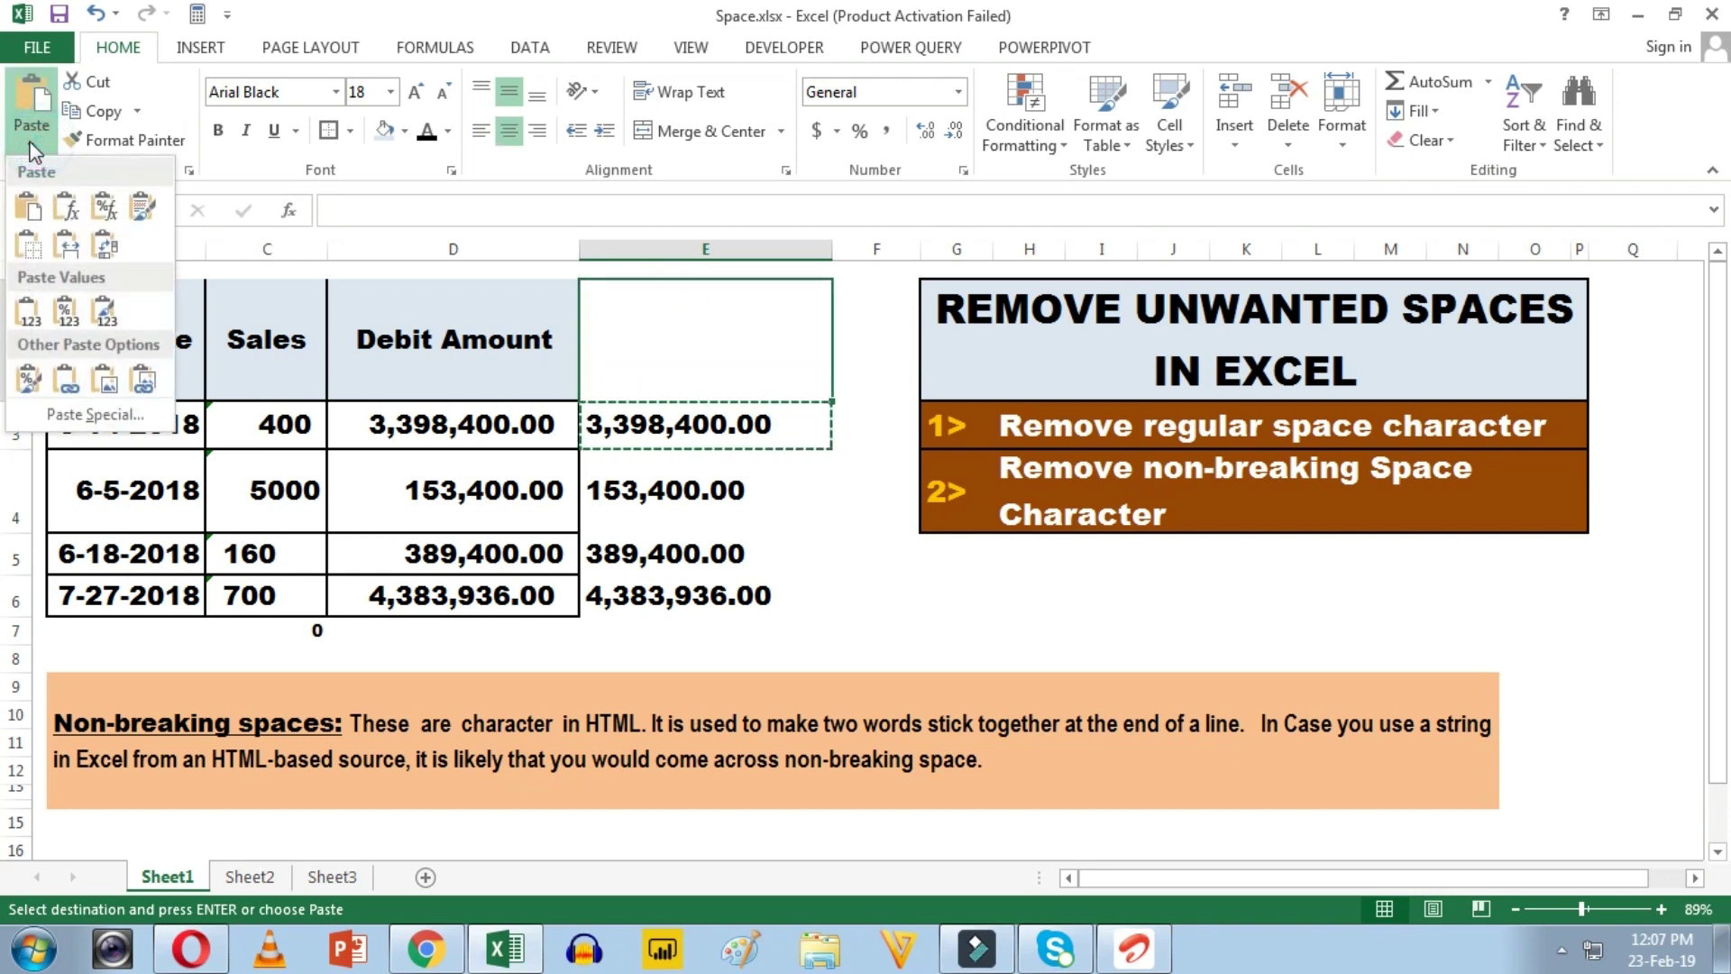
{"action": "left_click", "coordinate": [29, 311]}
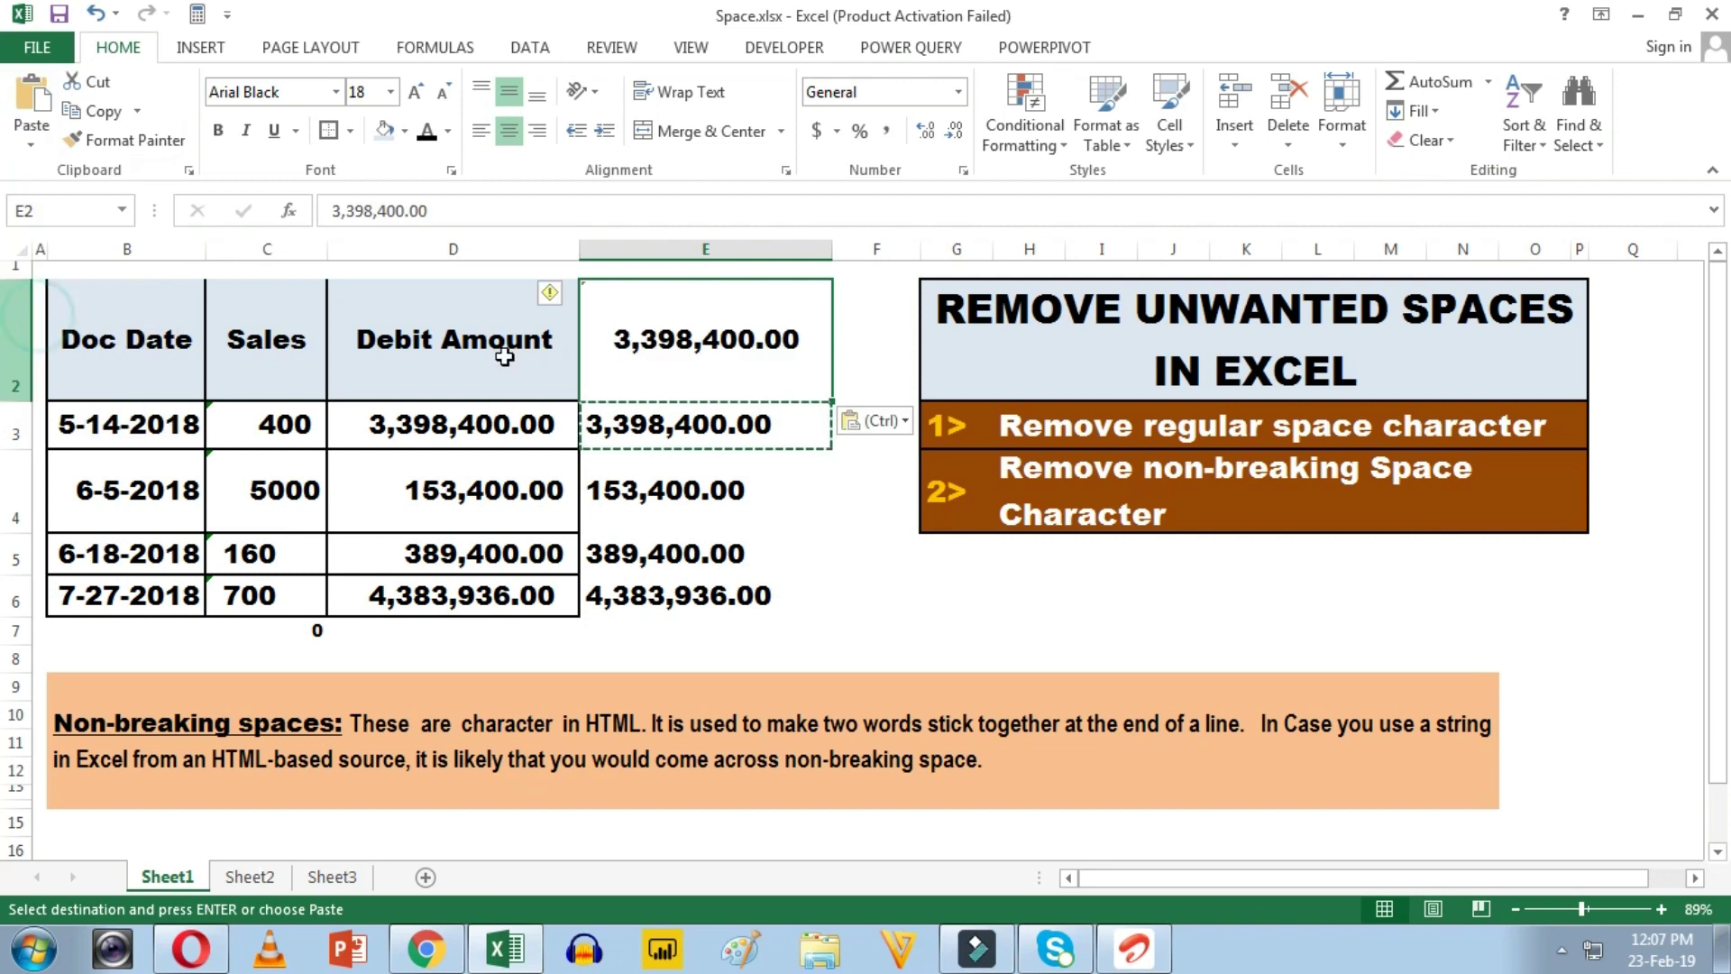
{"action": "left_click", "coordinate": [329, 211]}
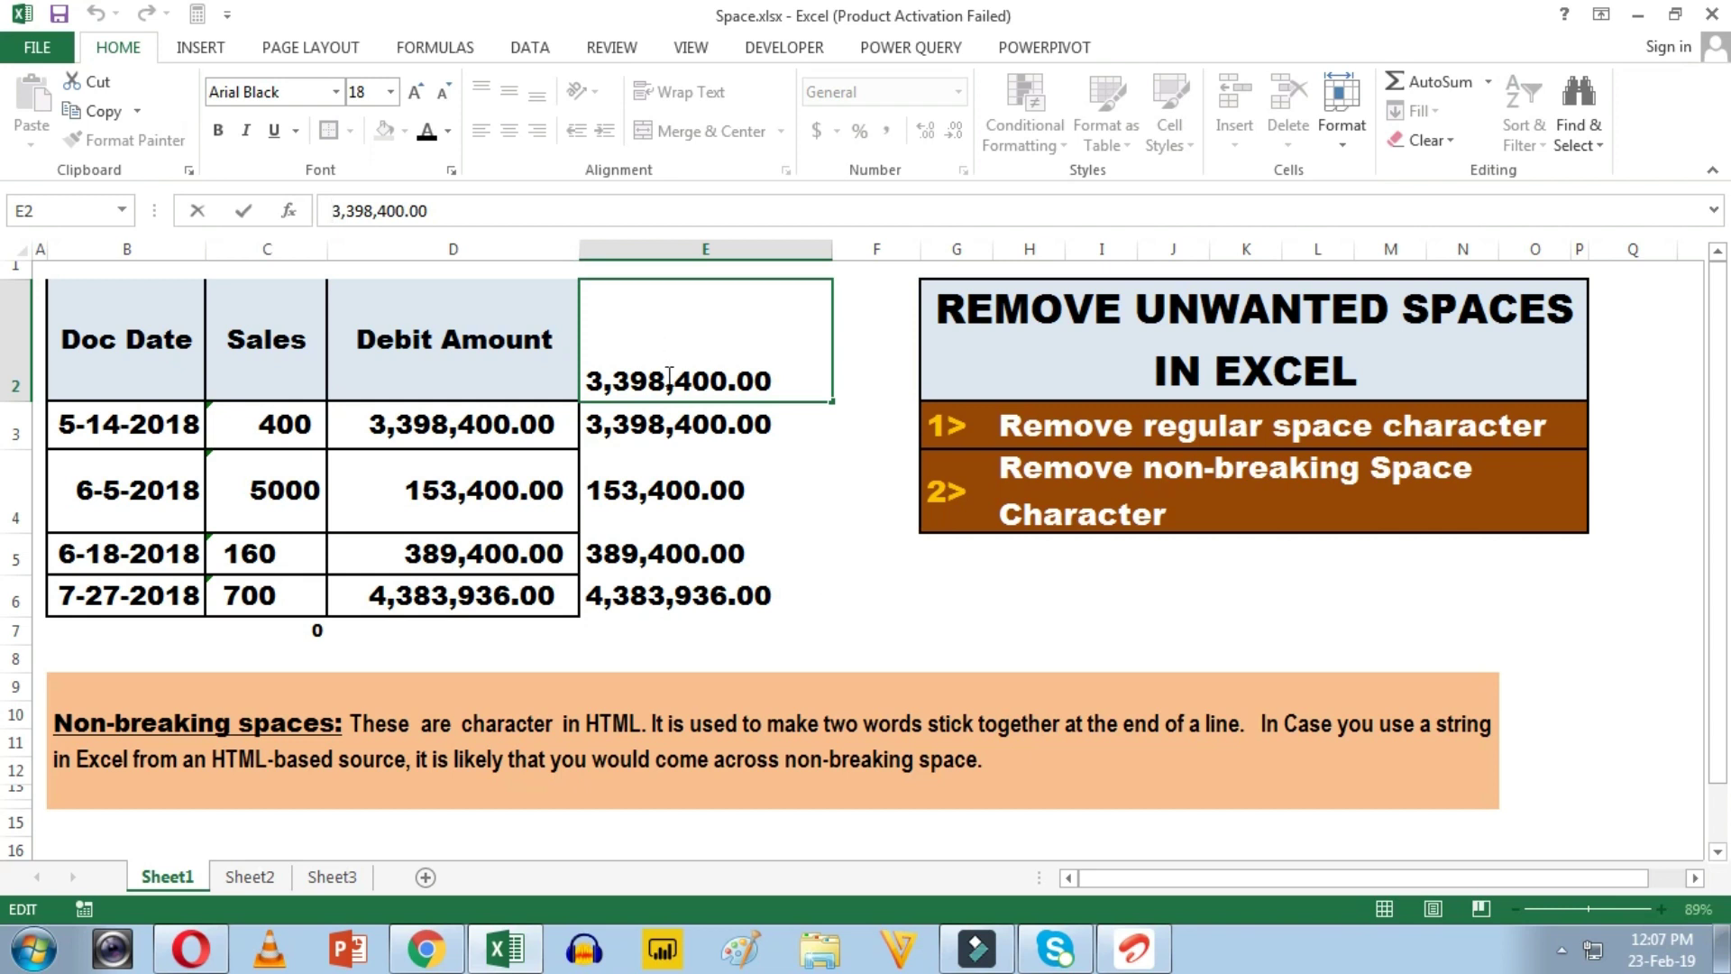
Step: Leave editing E2 and clear the pasted value from it
{"action": "key", "text": "Return"}
{"action": "left_click", "coordinate": [694, 342]}
{"action": "key", "text": "Delete"}
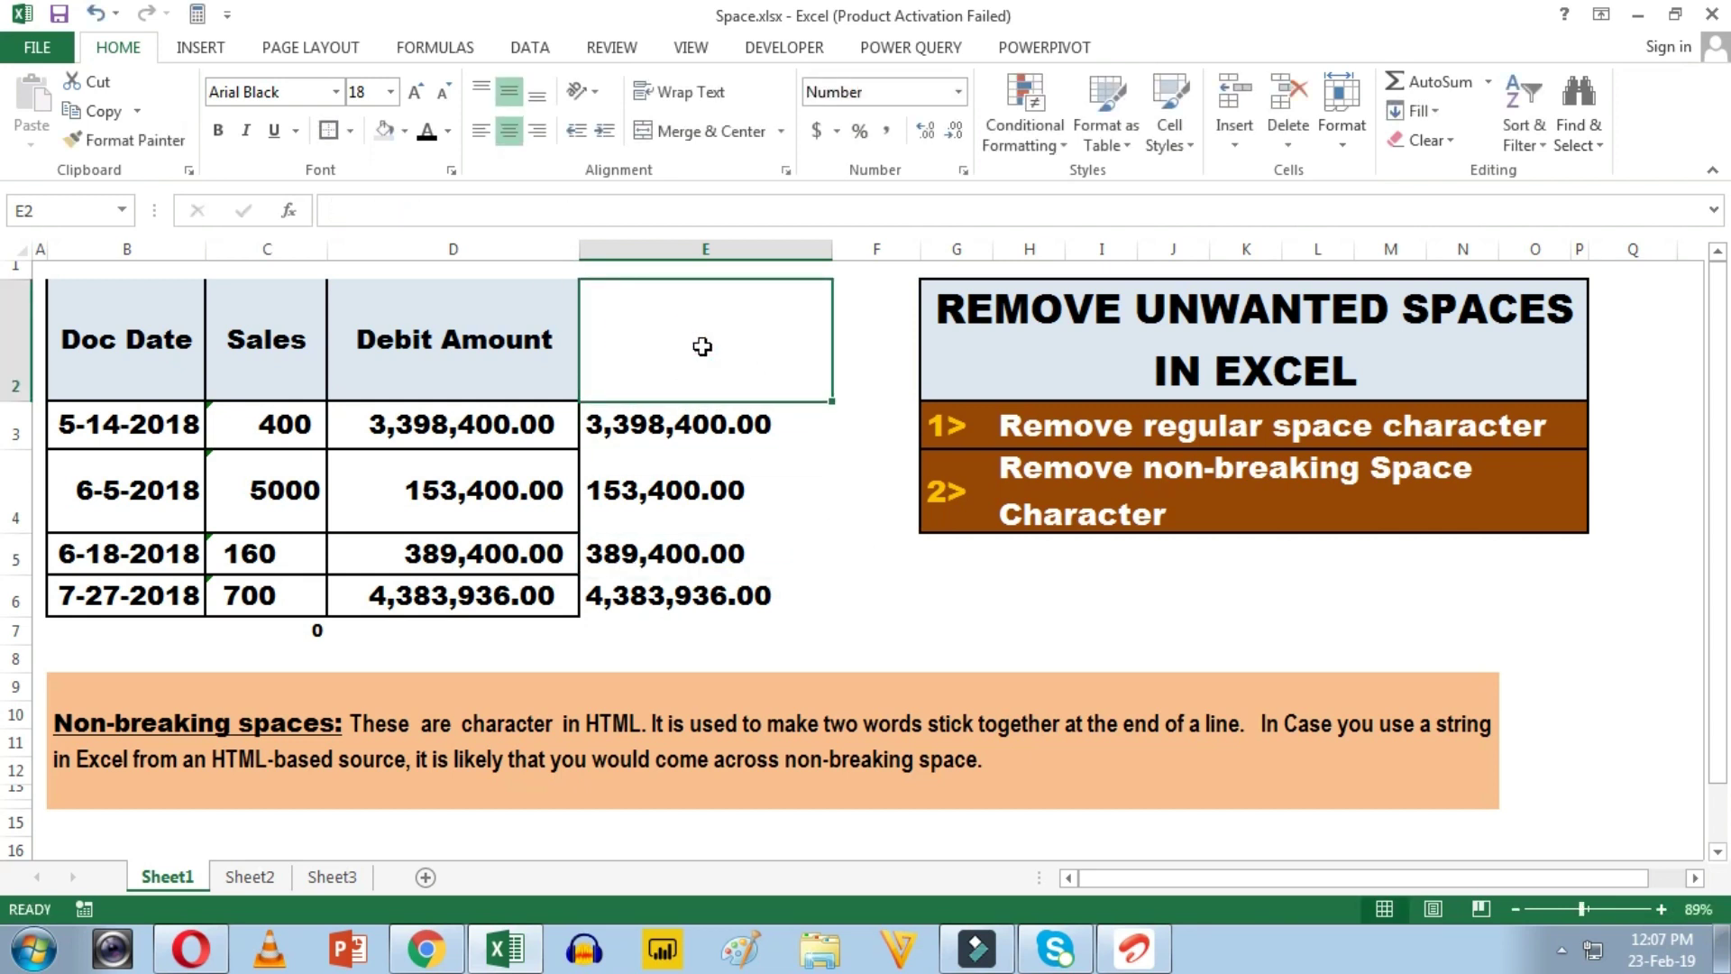
Step: Total the cleaned amounts in E7 with =SUM(E3:E6) and check the resulting cell
{"action": "left_click", "coordinate": [627, 633]}
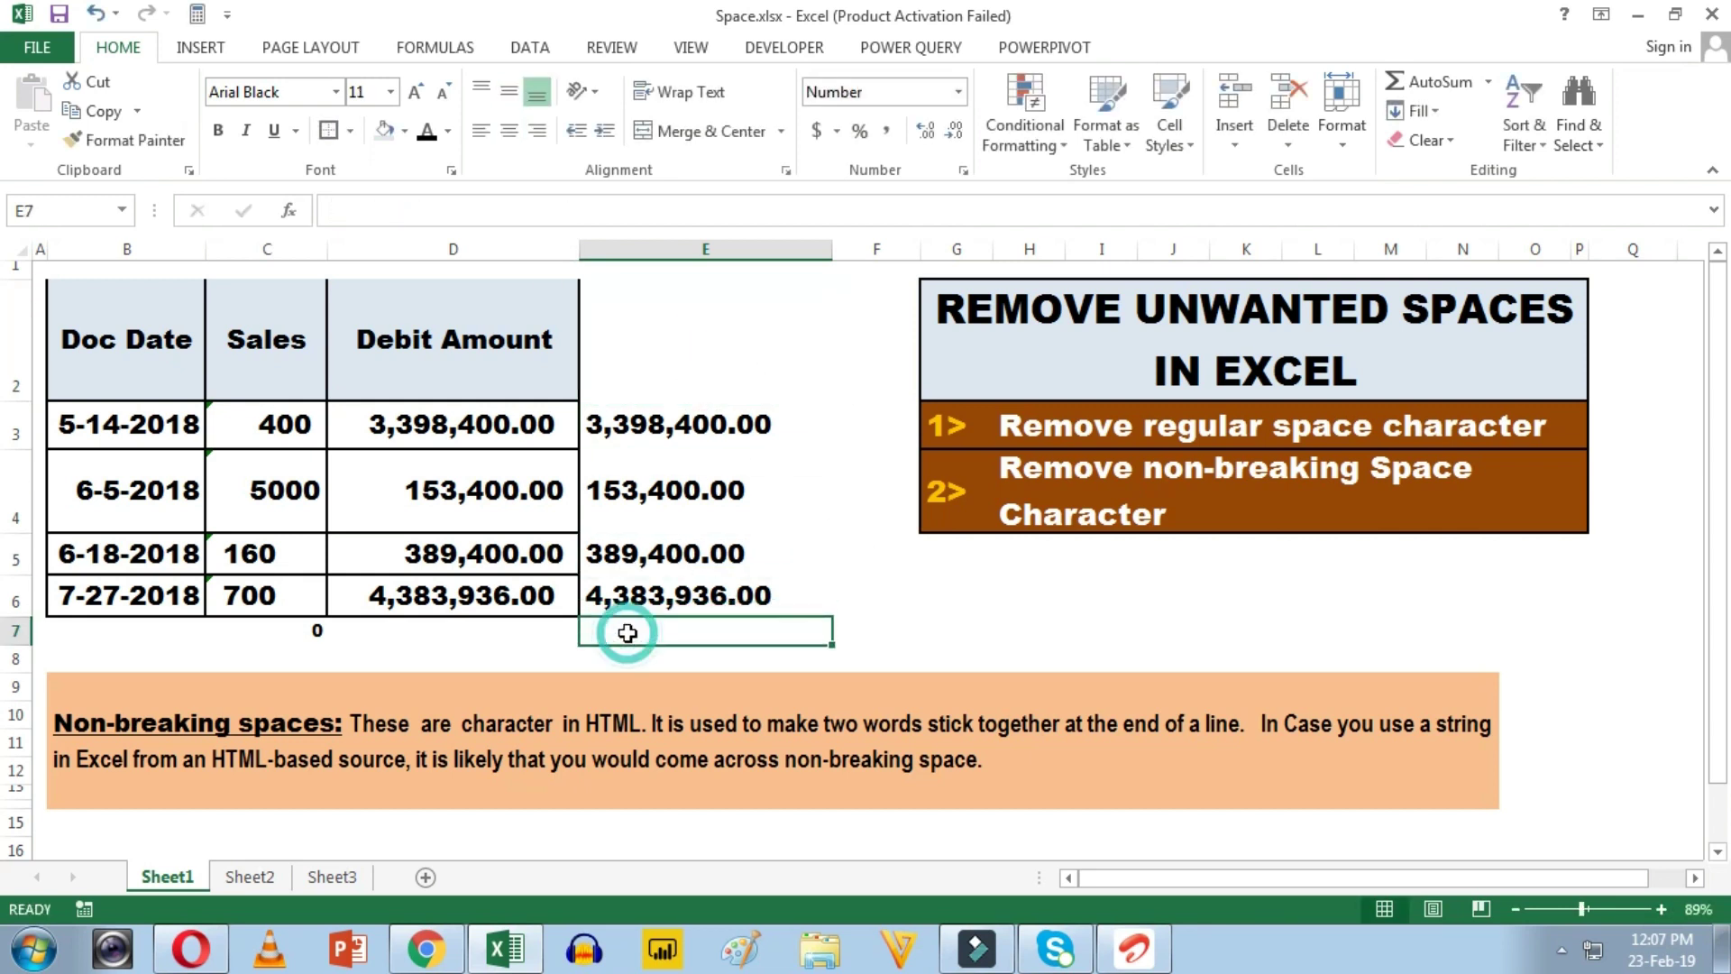
{"action": "type", "text": "=su"}
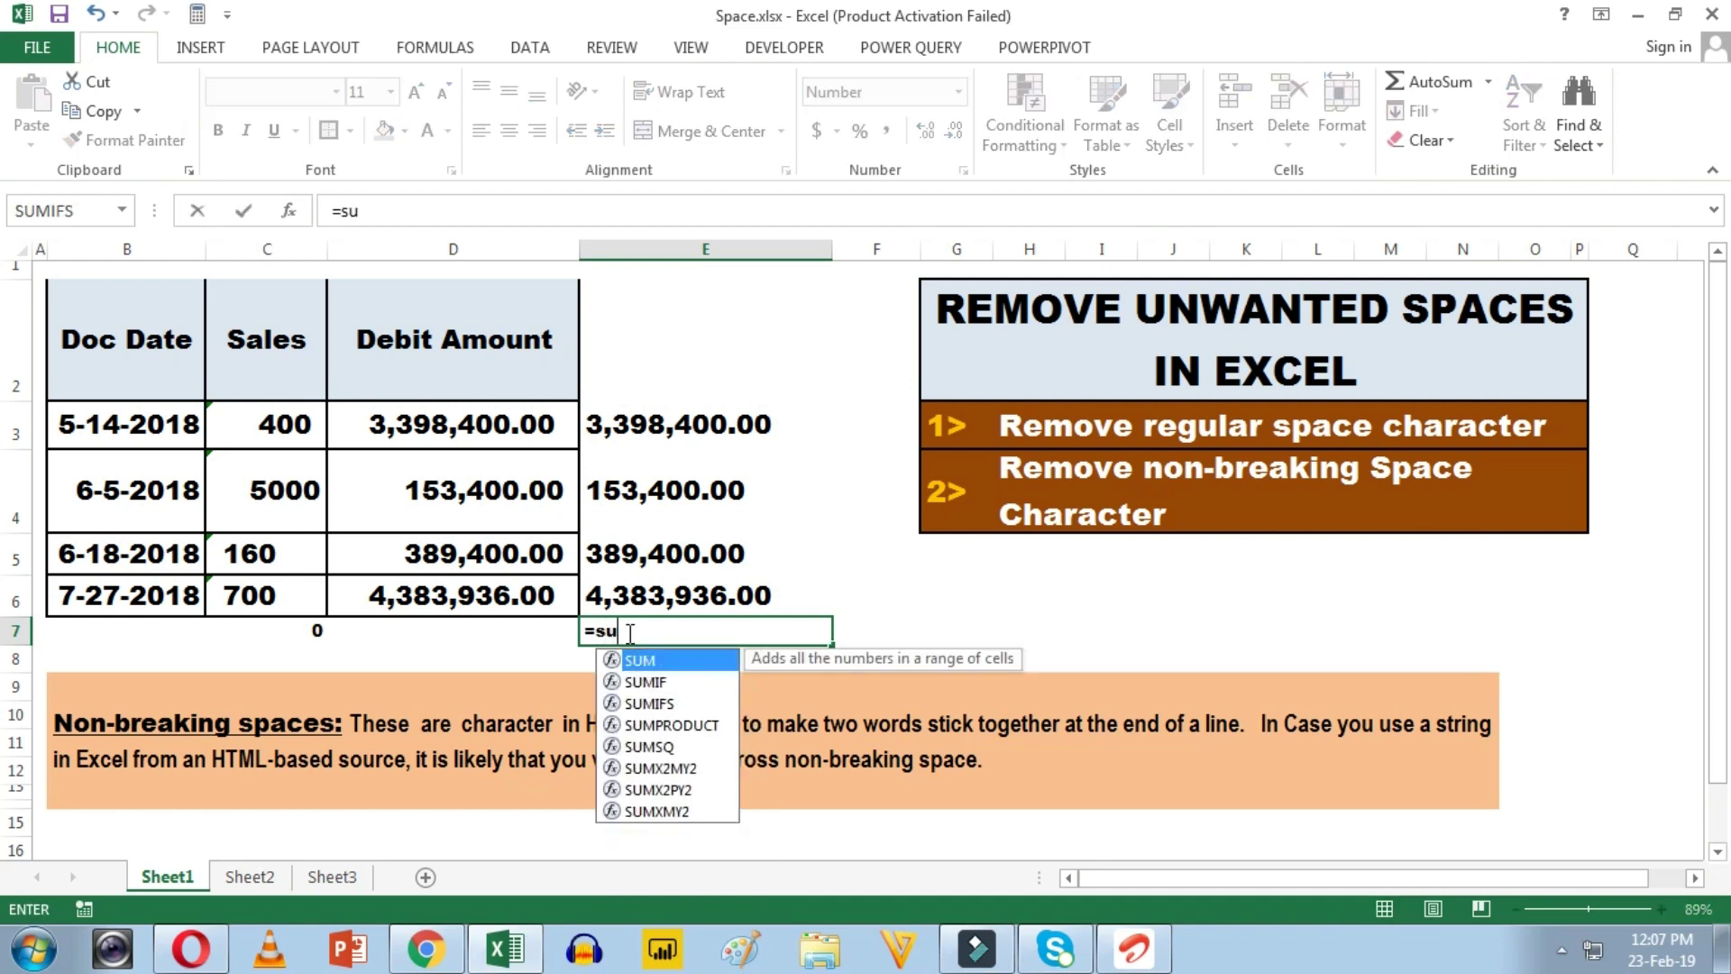
{"action": "type", "text": "m("}
{"action": "left_click_drag", "start_coordinate": [651, 431], "coordinate": [676, 596]}
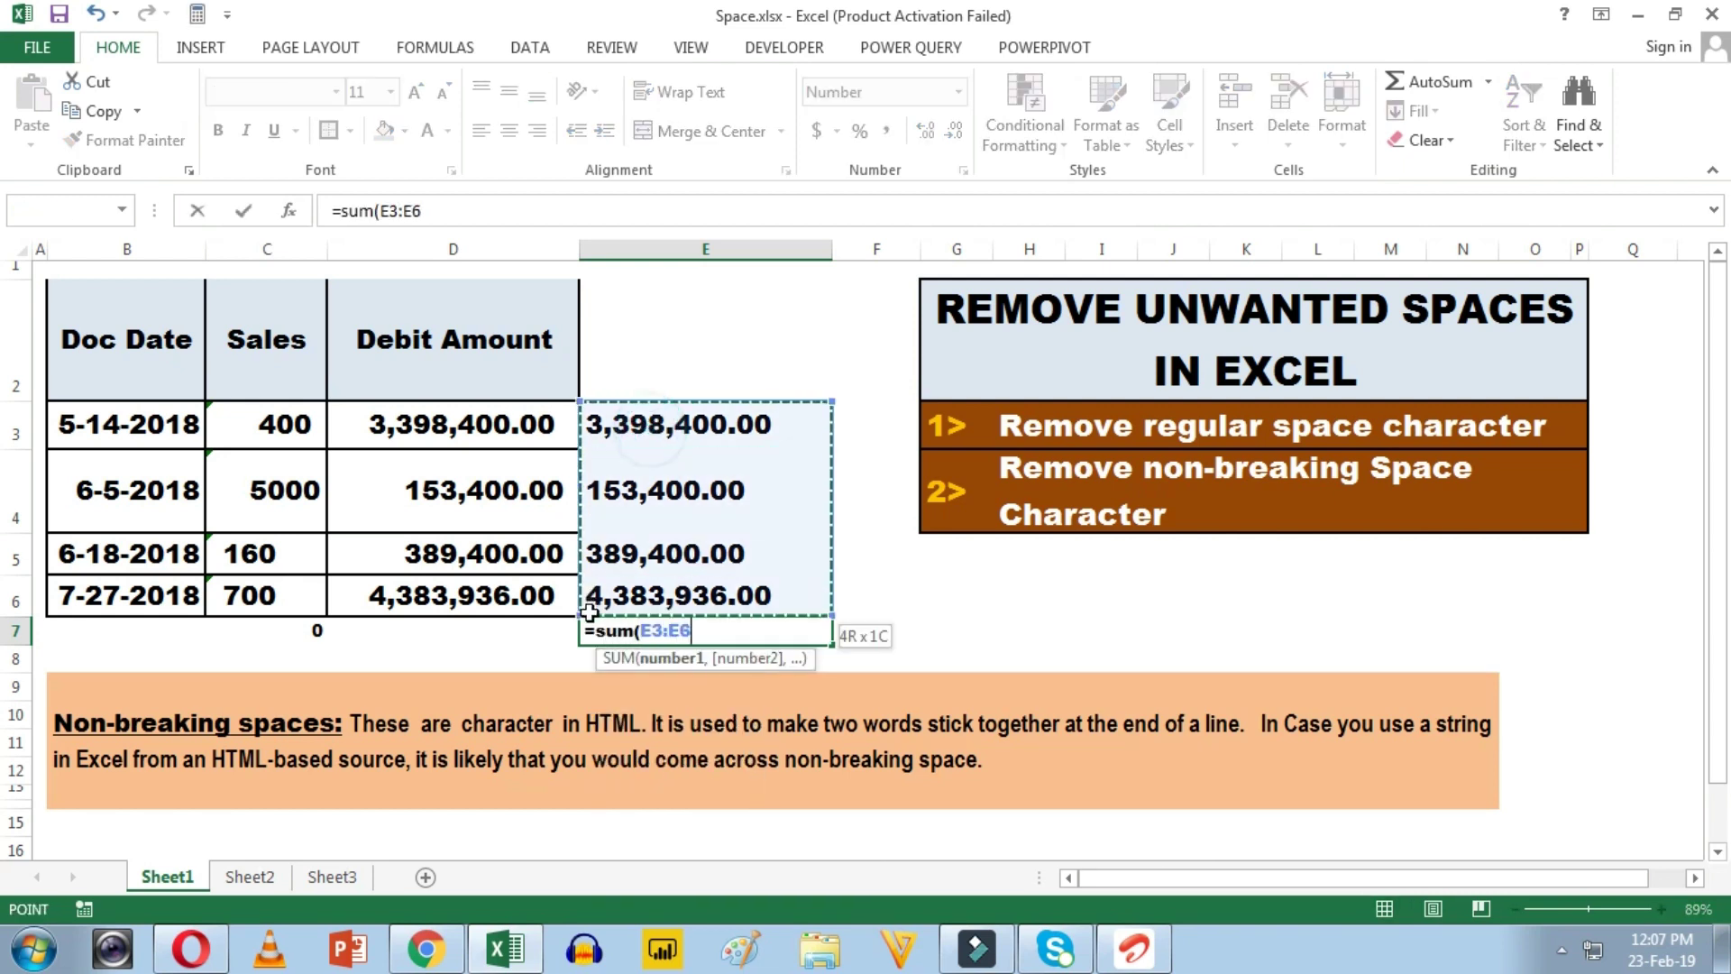
{"action": "key", "text": "Return"}
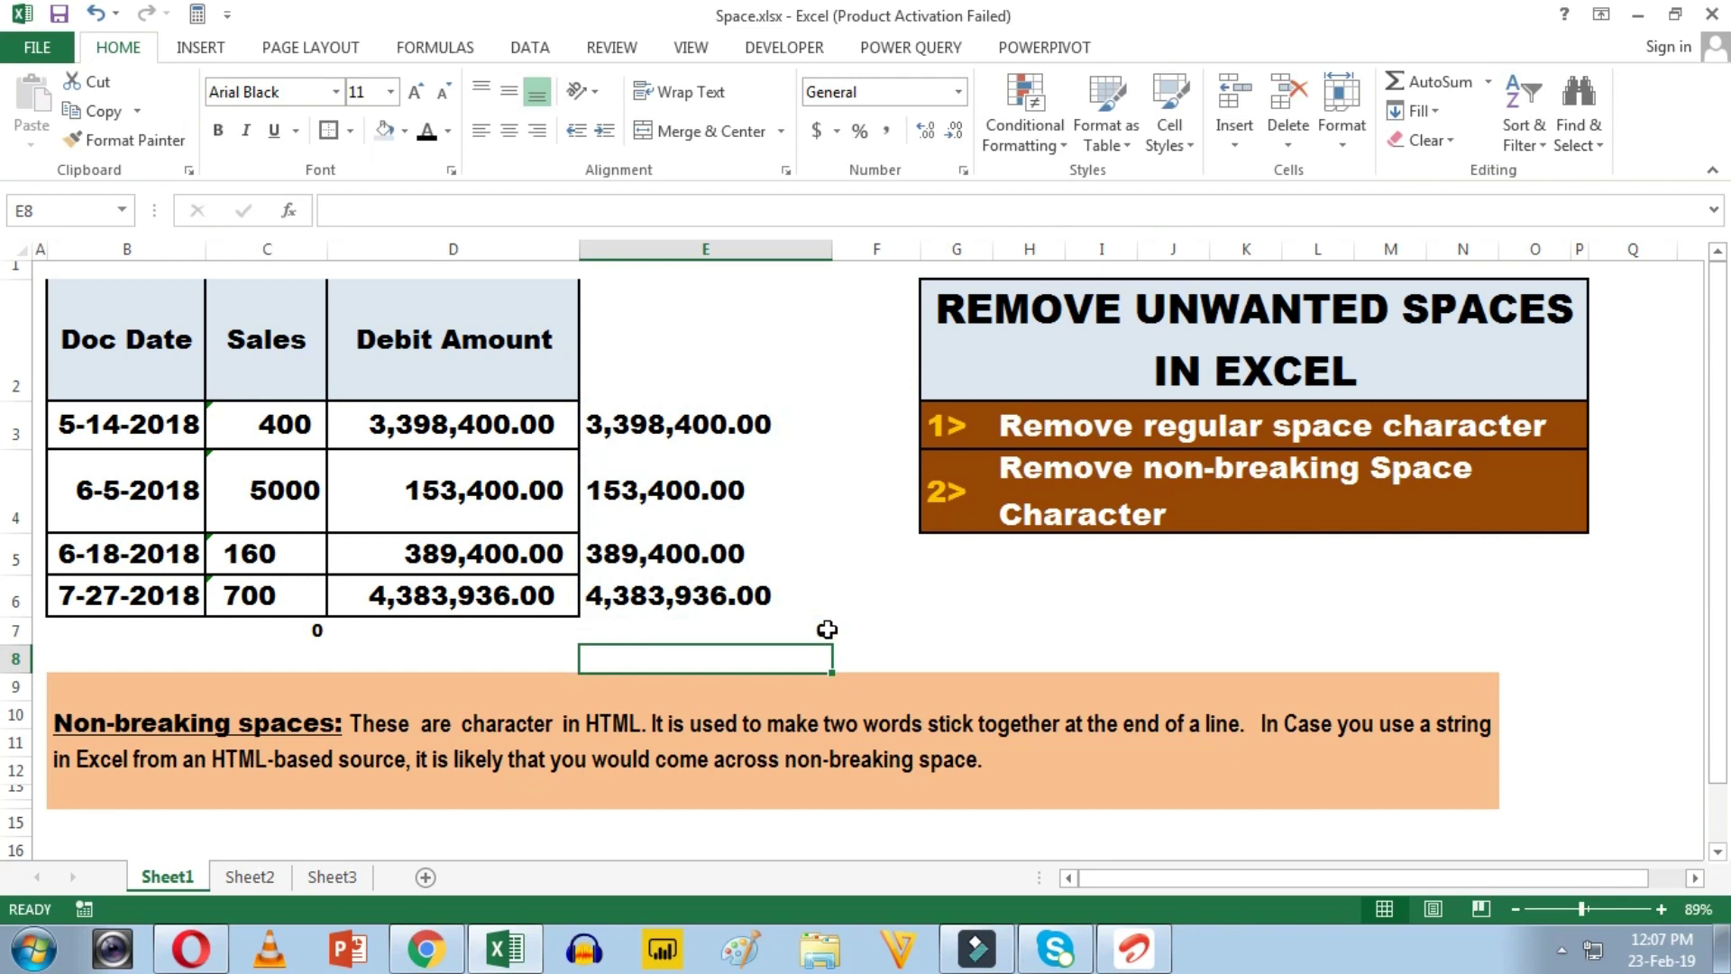
{"action": "left_click", "coordinate": [795, 630]}
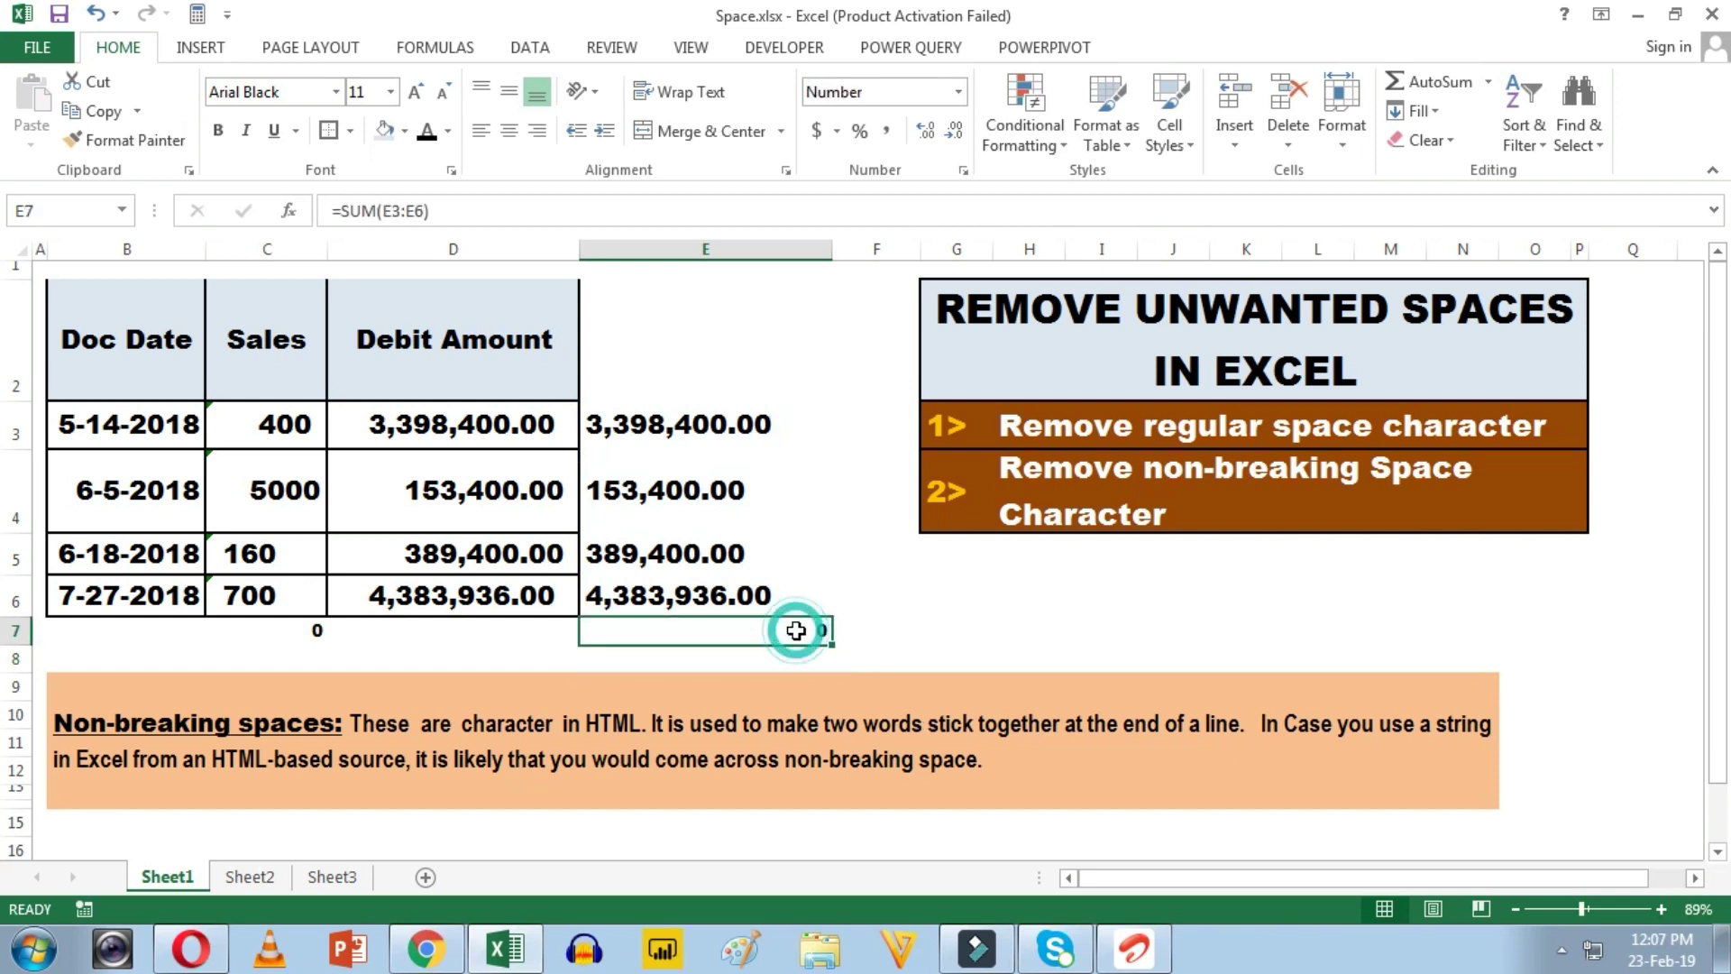
Step: Append +0 to the SUBSTITUTE formula in E3 to convert text to numbers, and fill it down through E6
{"action": "left_click", "coordinate": [653, 420]}
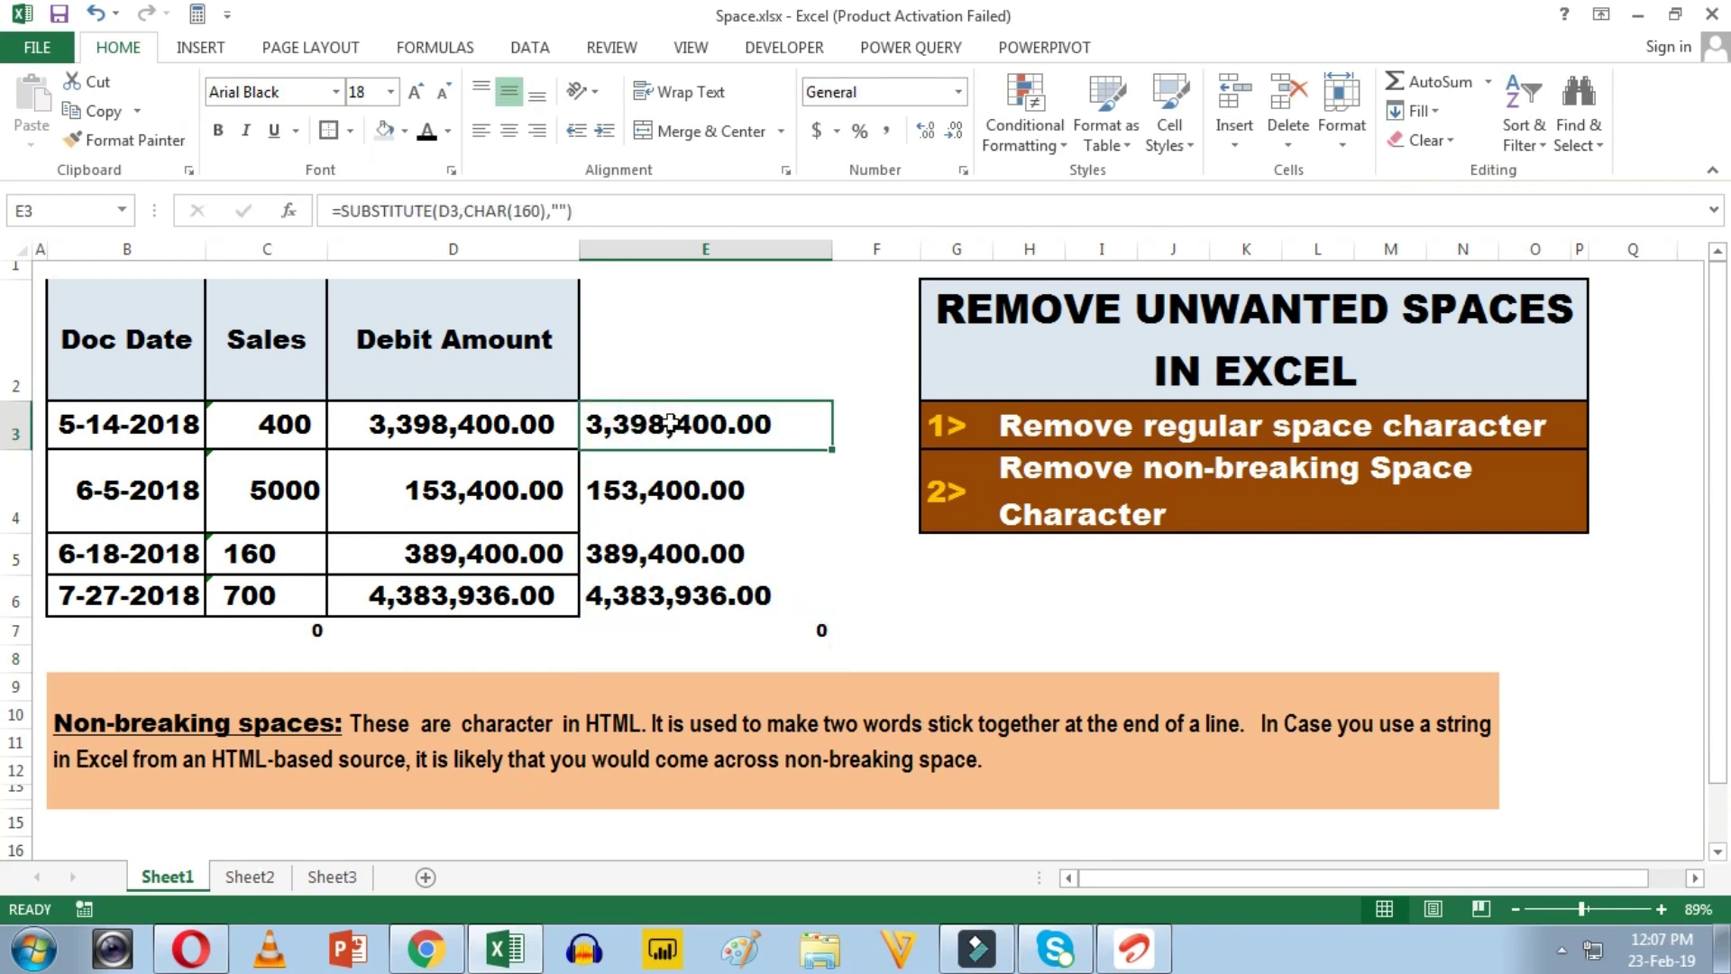
{"action": "left_click", "coordinate": [583, 211]}
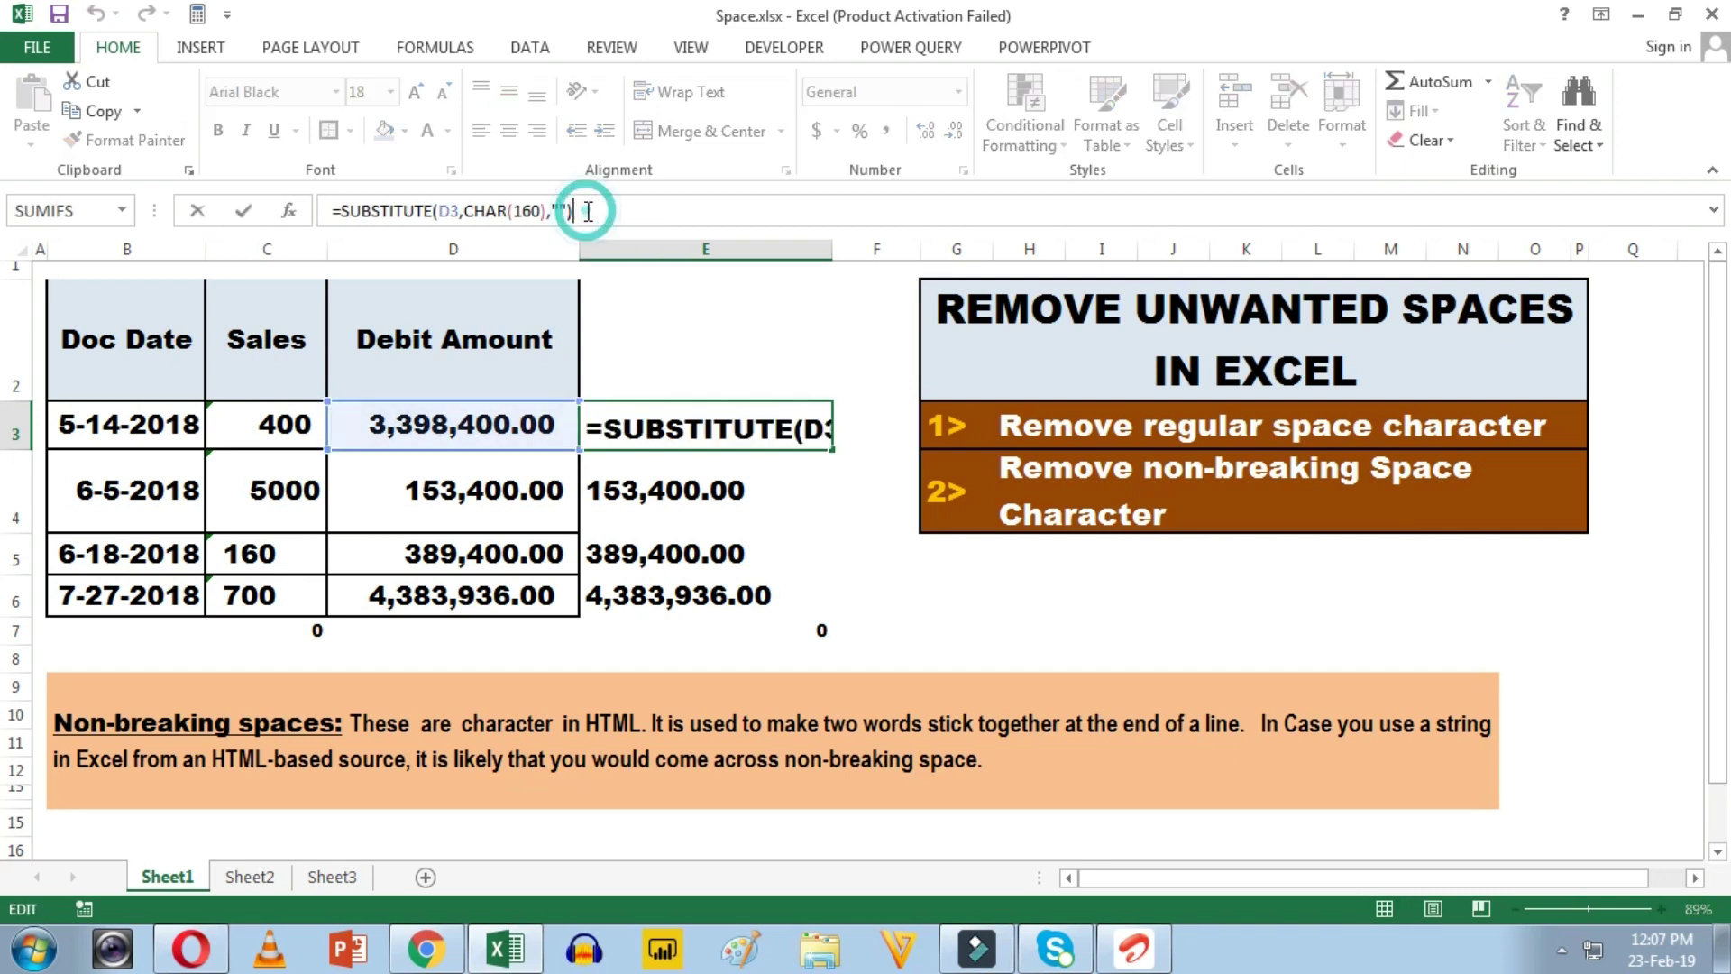
{"action": "type", "text": "+0"}
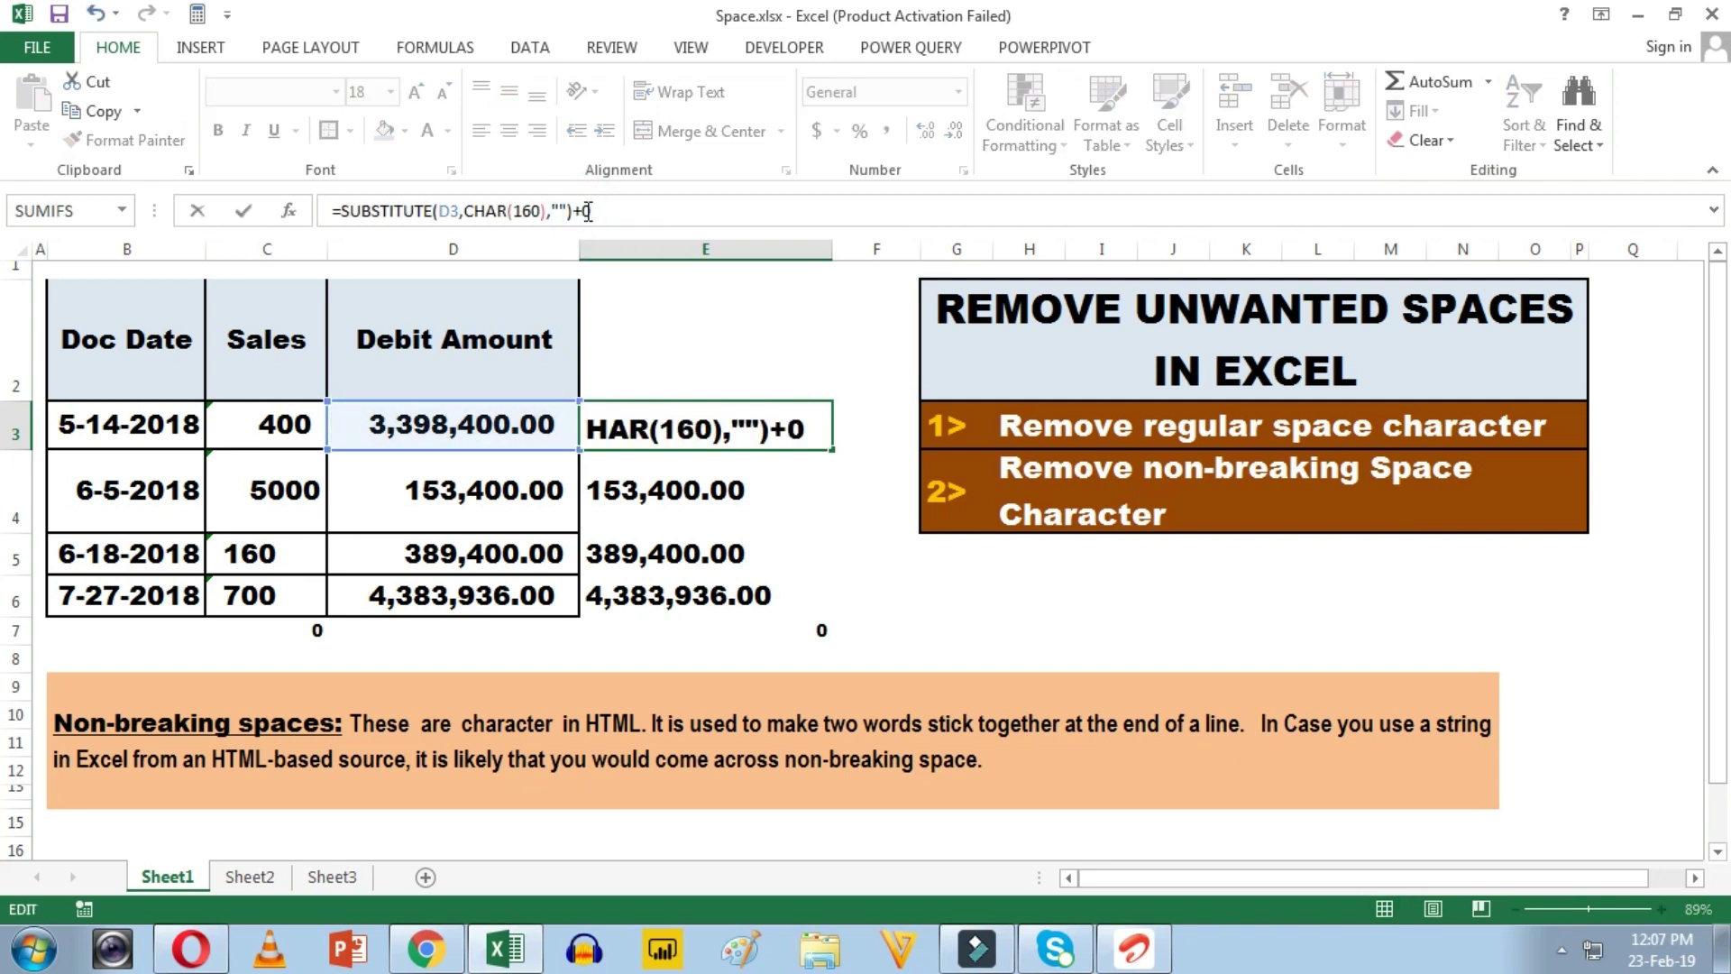
{"action": "key", "text": "Return"}
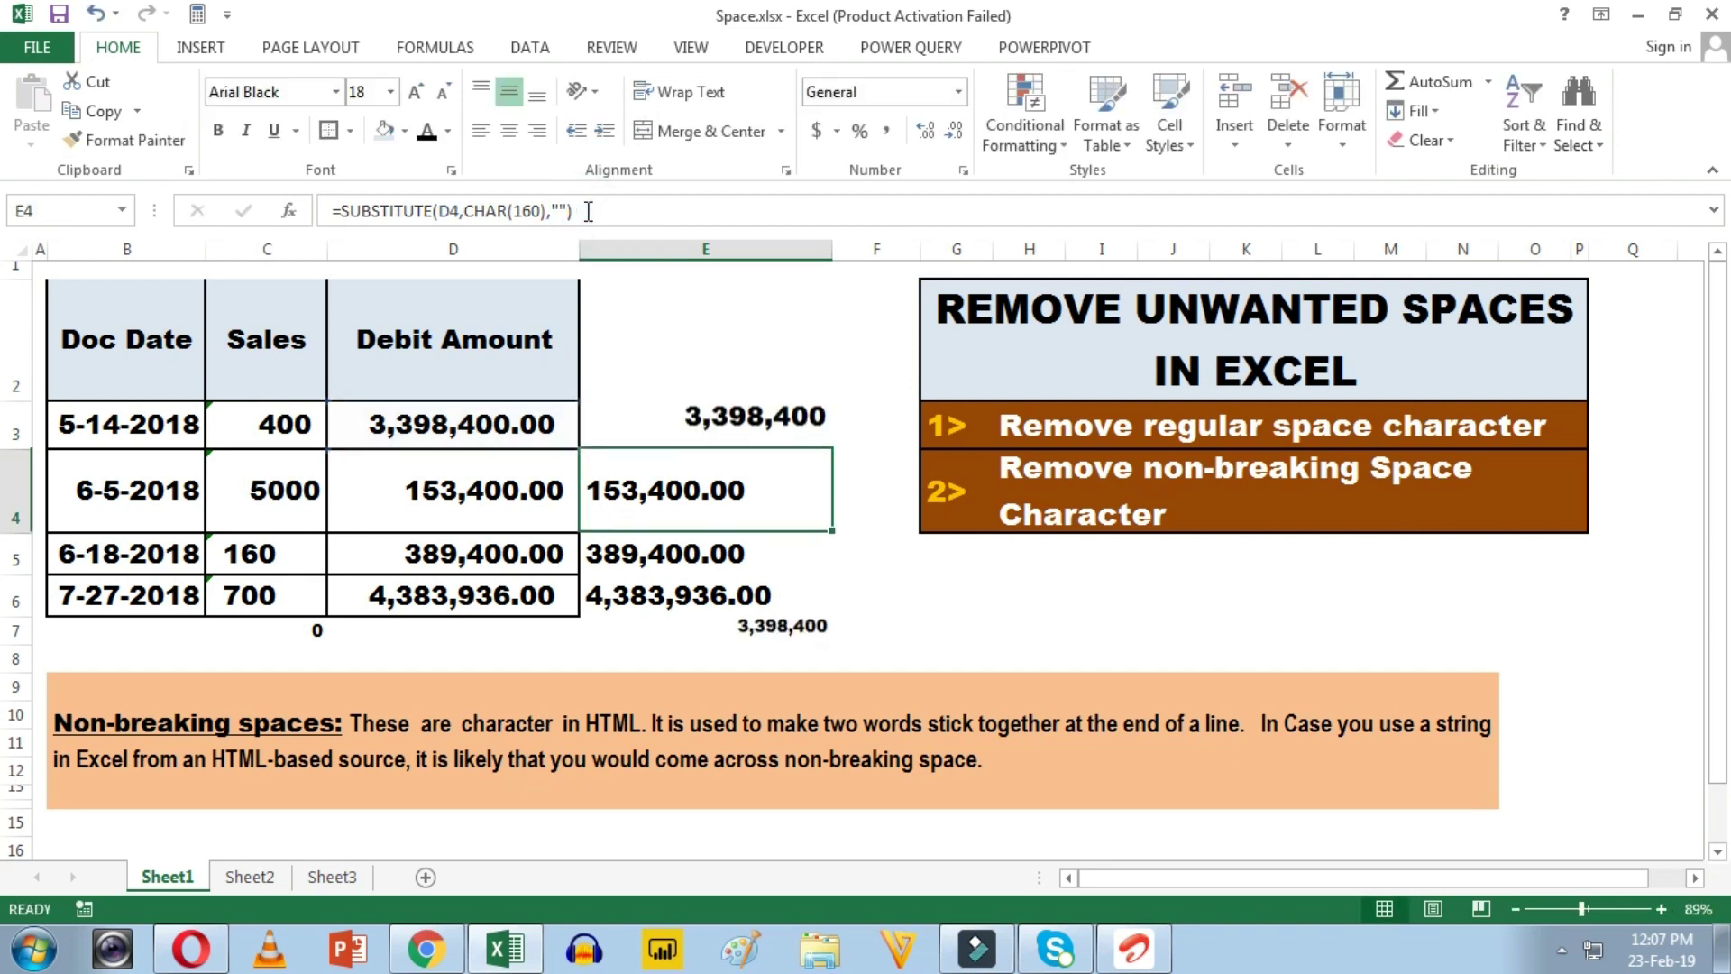
{"action": "left_click", "coordinate": [719, 440]}
{"action": "left_click_drag", "start_coordinate": [831, 448], "coordinate": [829, 616]}
{"action": "left_click", "coordinate": [769, 635]}
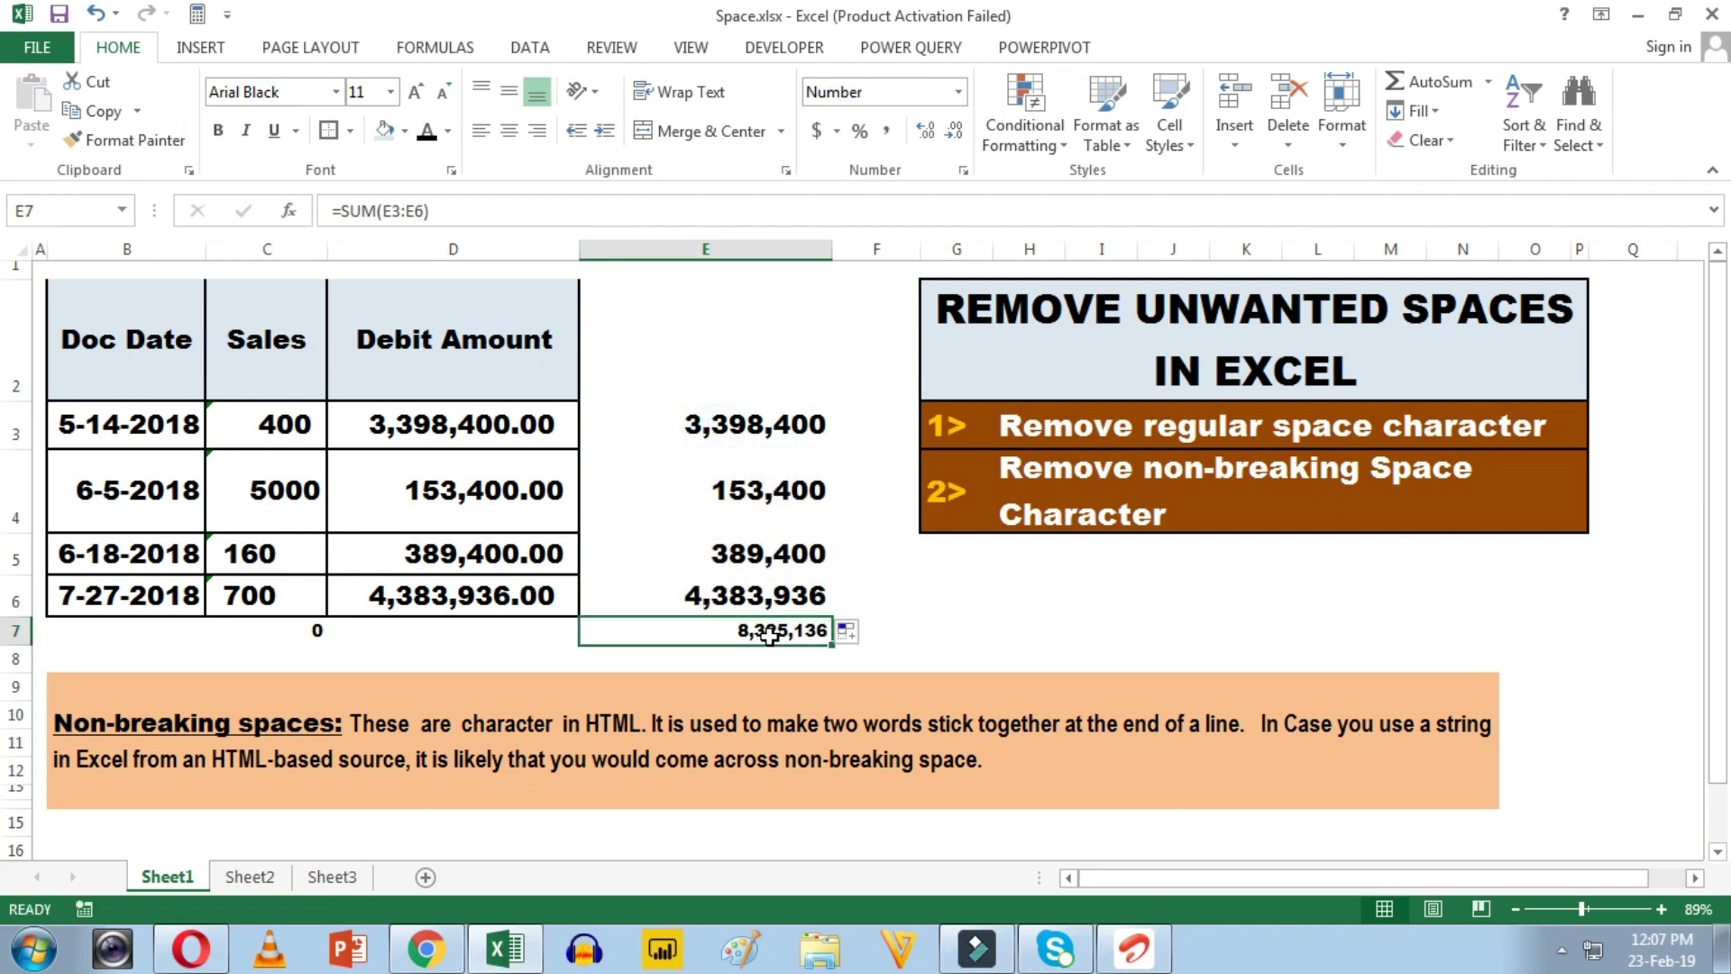